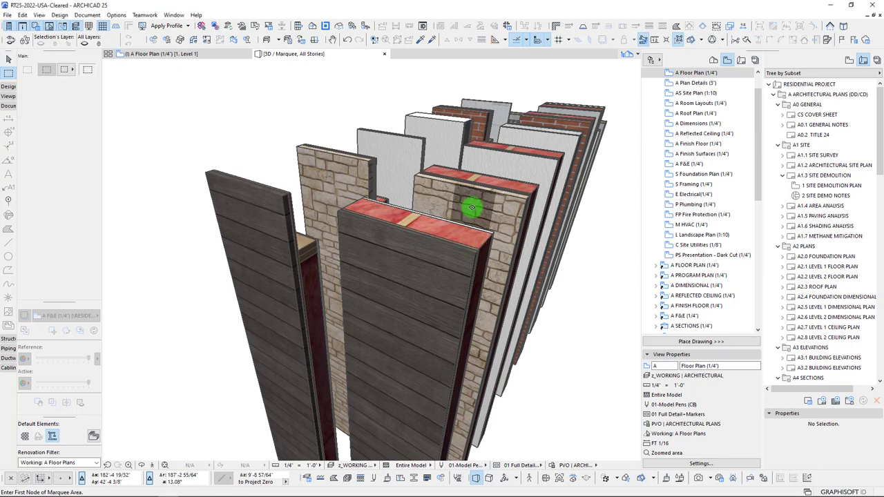
scroll(471, 207, down, 2)
scroll(472, 207, up, 2)
scroll(472, 207, down, 3)
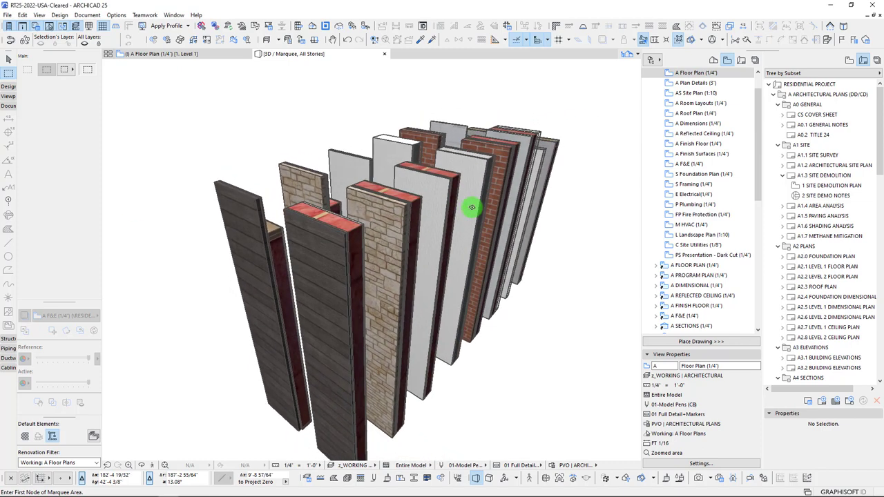
scroll(472, 207, up, 2)
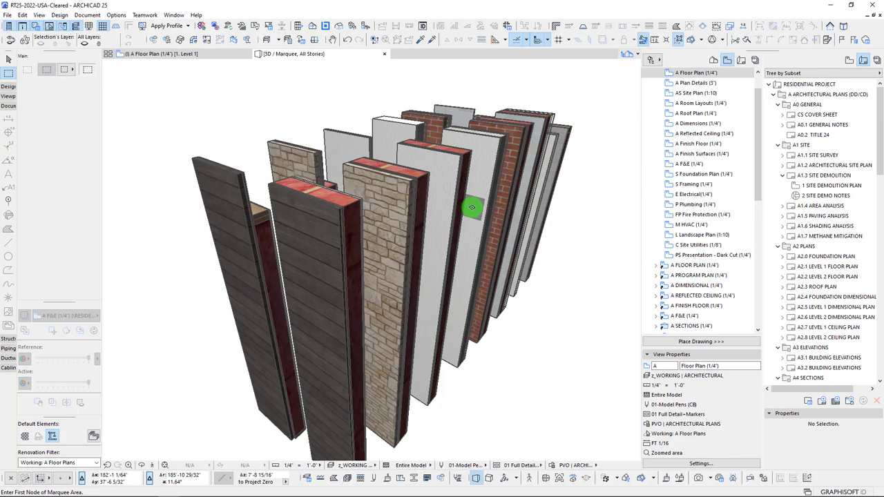
shift+middle_drag(471, 207, 469, 207)
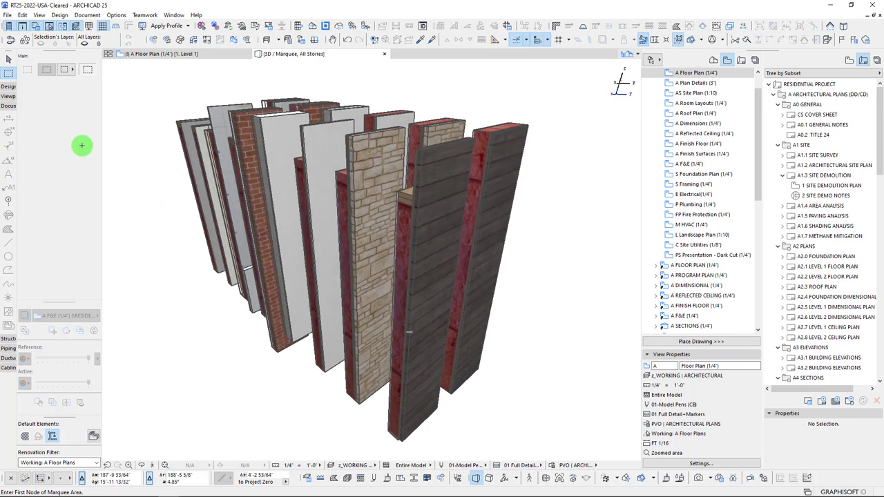
Step: Switch to the browser and examine the stone veneer water table image results for examples of sills on finished walls
drag(0, 159, 434, 42)
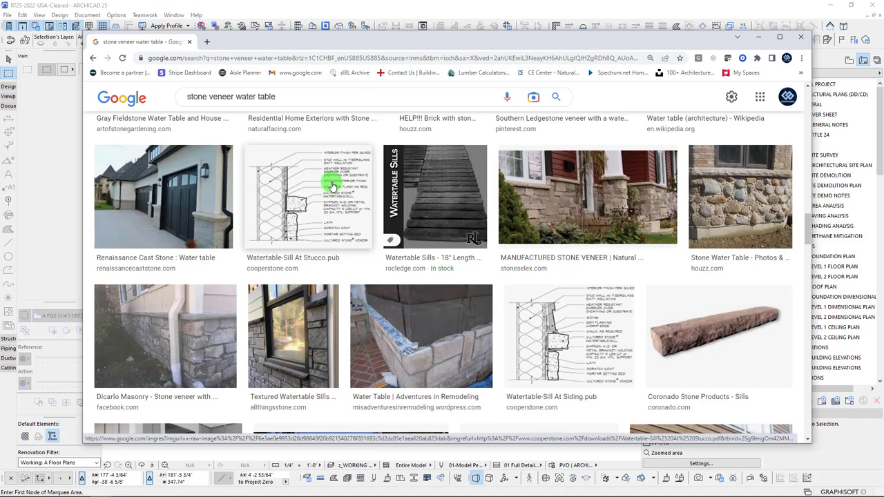
drag(386, 36, 335, 20)
scroll(412, 201, up, 4)
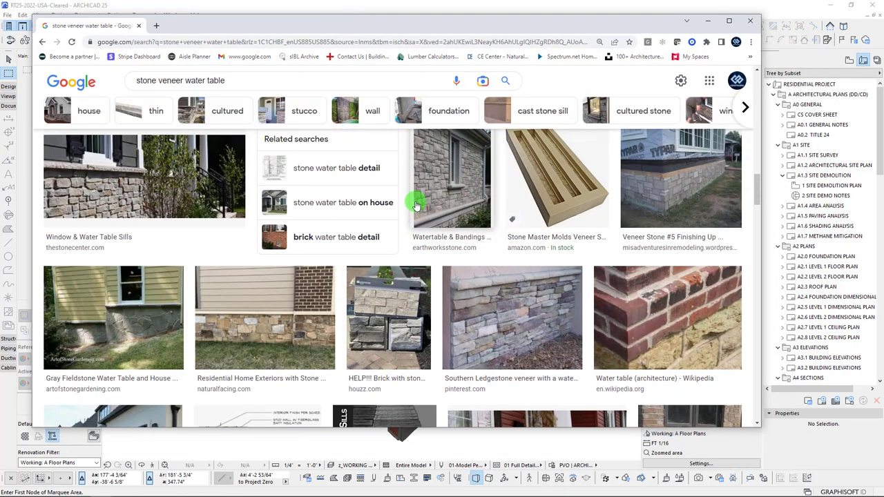
scroll(414, 205, up, 10)
scroll(419, 171, up, 5)
scroll(364, 263, down, 3)
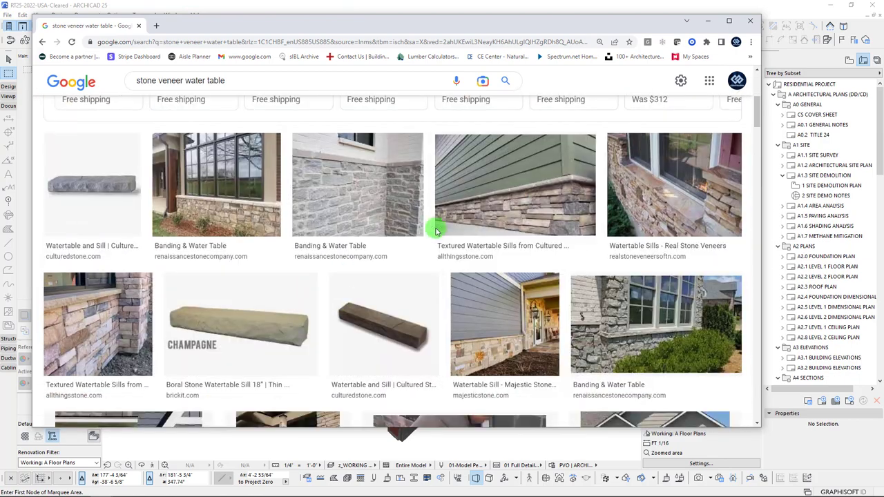
scroll(469, 258, down, 2)
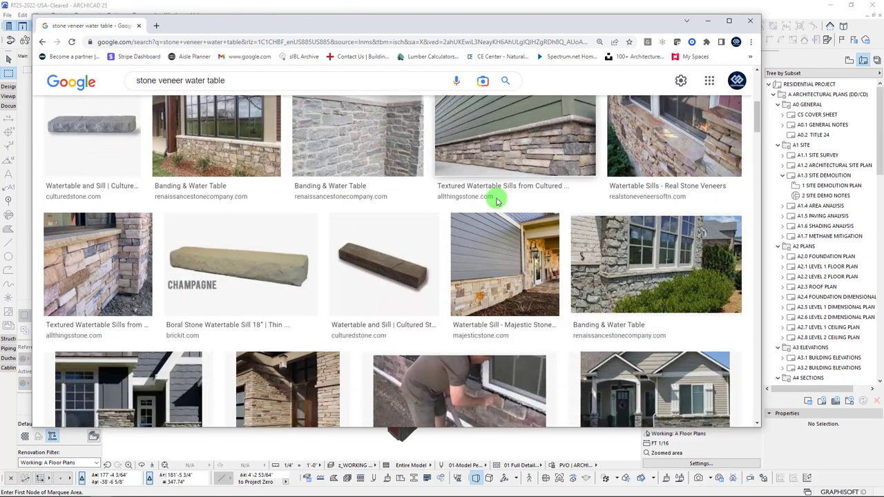
scroll(490, 258, down, 3)
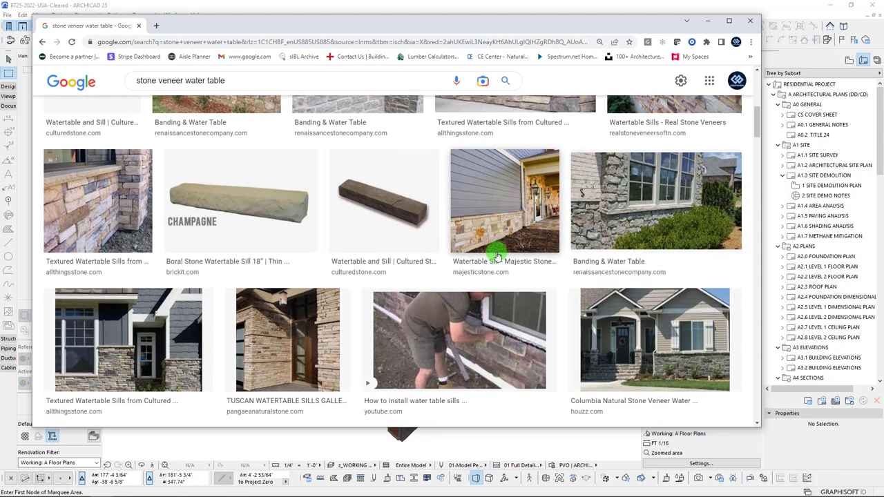
scroll(445, 285, down, 3)
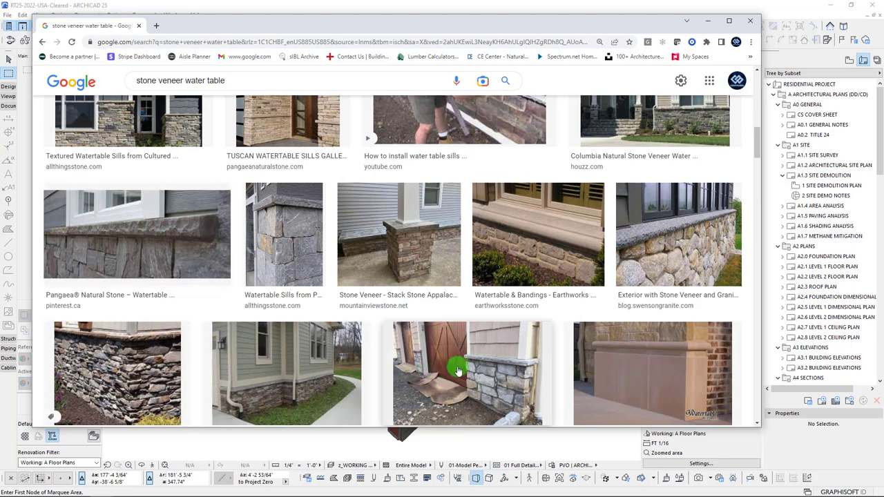
scroll(297, 312, down, 2)
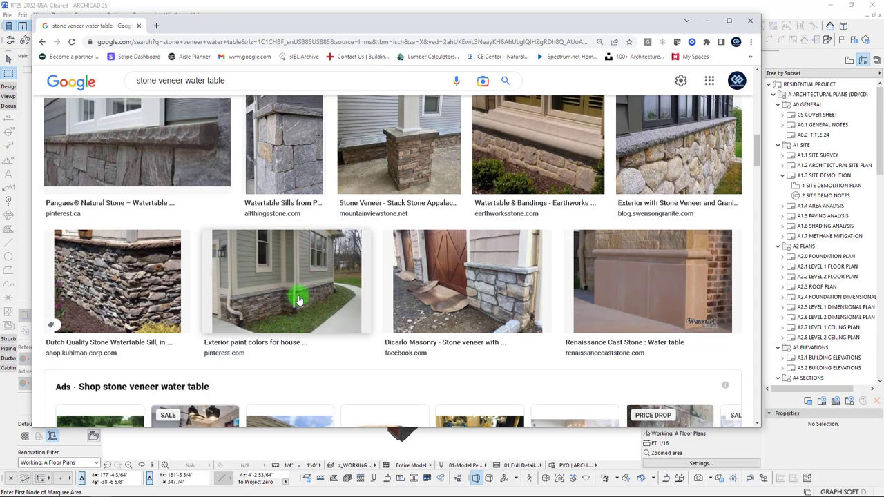
scroll(298, 263, down, 10)
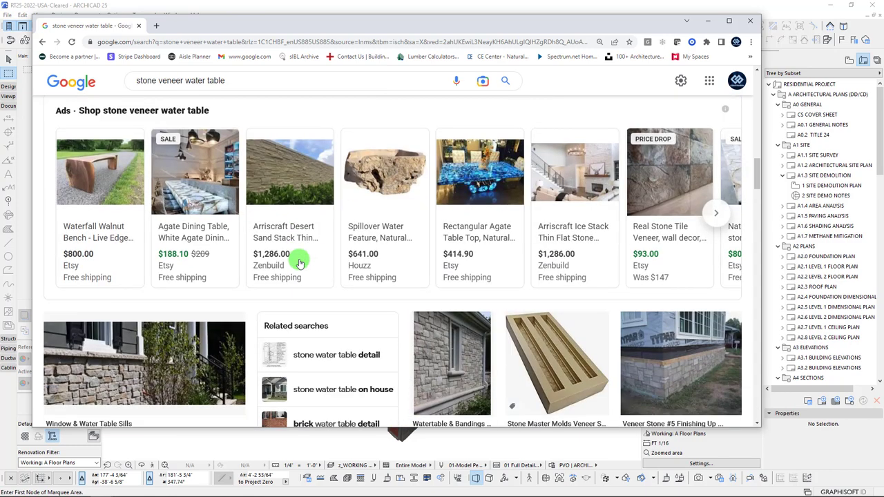
Step: Examine the Watertable-Sill At Stucco and Watertable-Sill At Siding section details in the image results, then return to Archicad
scroll(298, 263, down, 1)
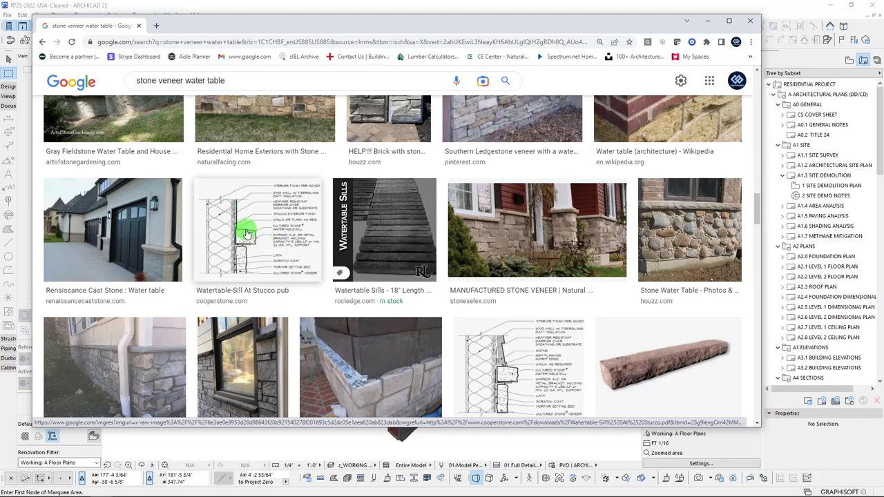
scroll(243, 237, down, 3)
scroll(243, 237, up, 2)
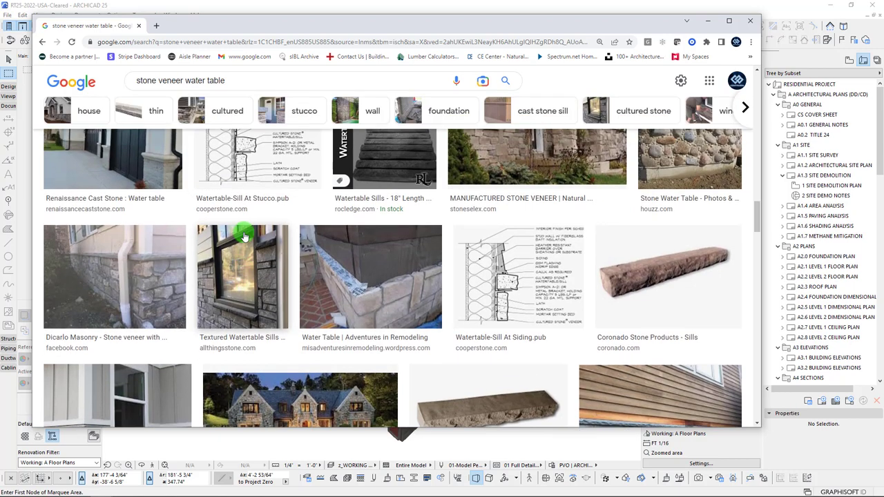
scroll(243, 236, up, 1)
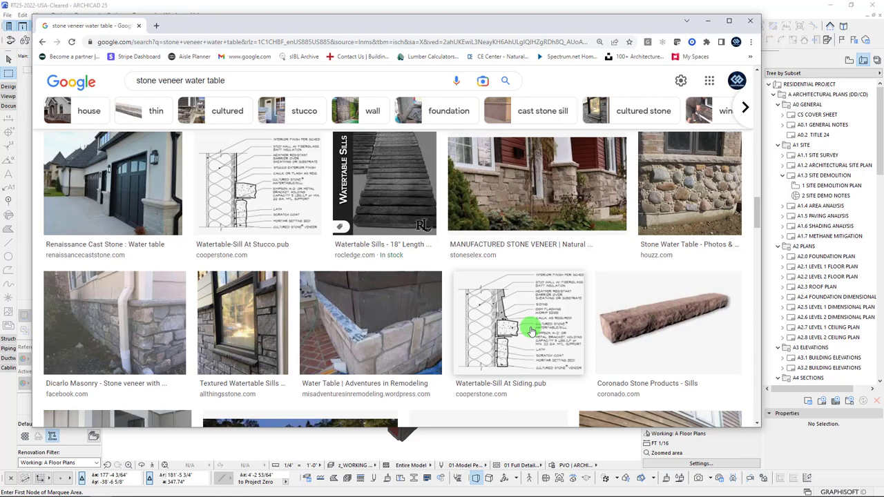
scroll(529, 329, down, 2)
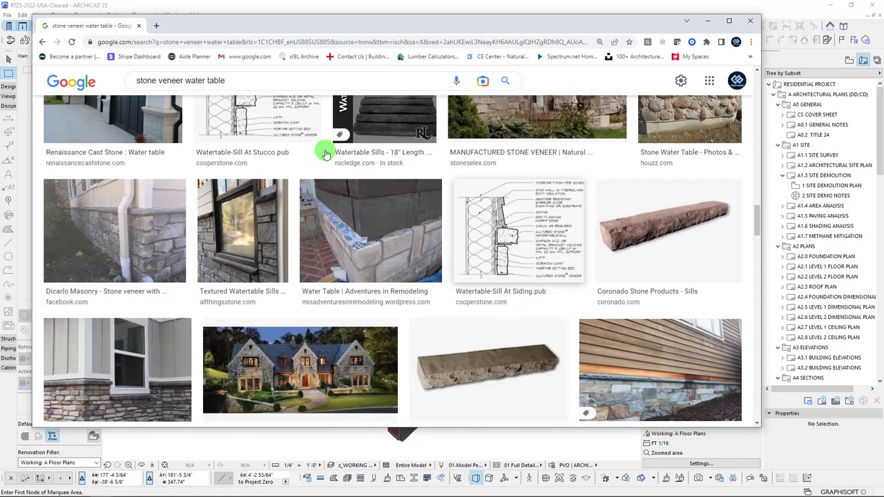
scroll(483, 228, up, 2)
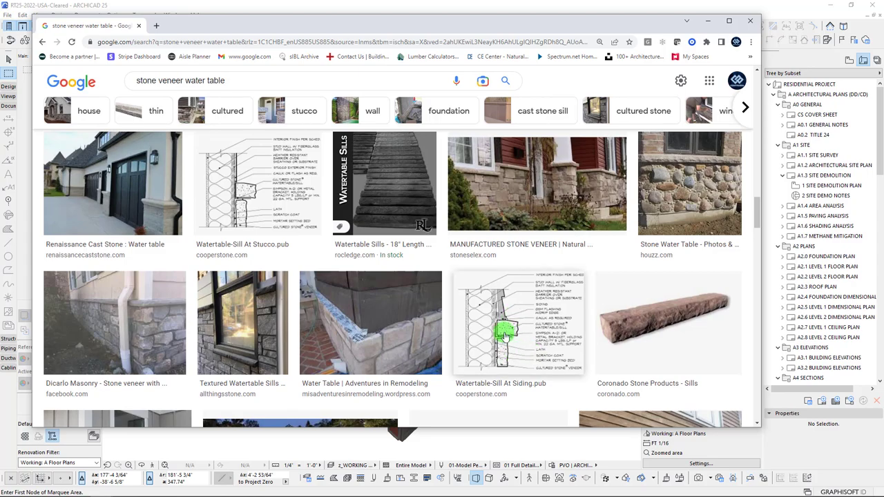
scroll(506, 338, down, 6)
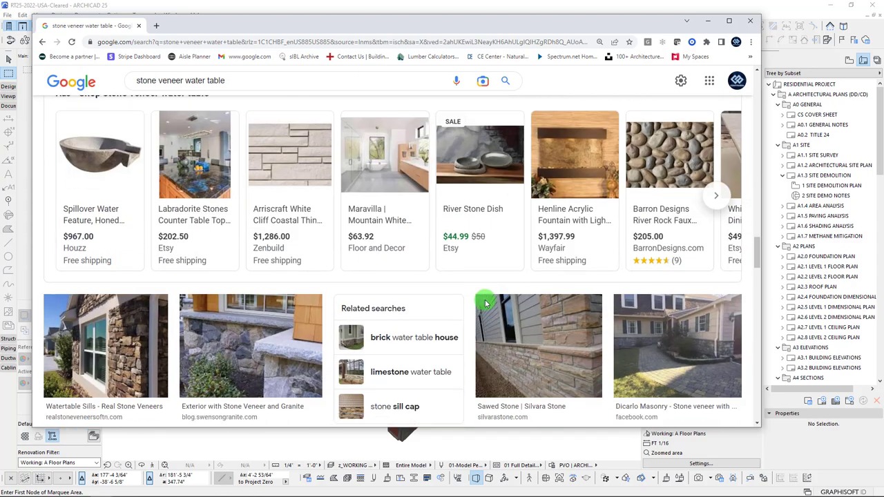
scroll(510, 301, down, 4)
drag(697, 20, 697, 37)
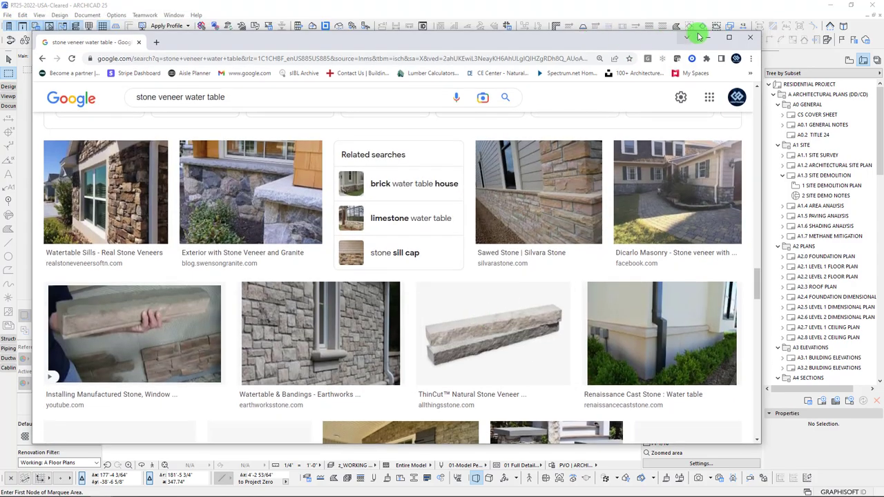
click(700, 37)
Step: Select the stone veneer wall in the 3D model and examine its layers and stepped top
shift+middle_drag(268, 199, 432, 241)
click(392, 233)
key(Escape)
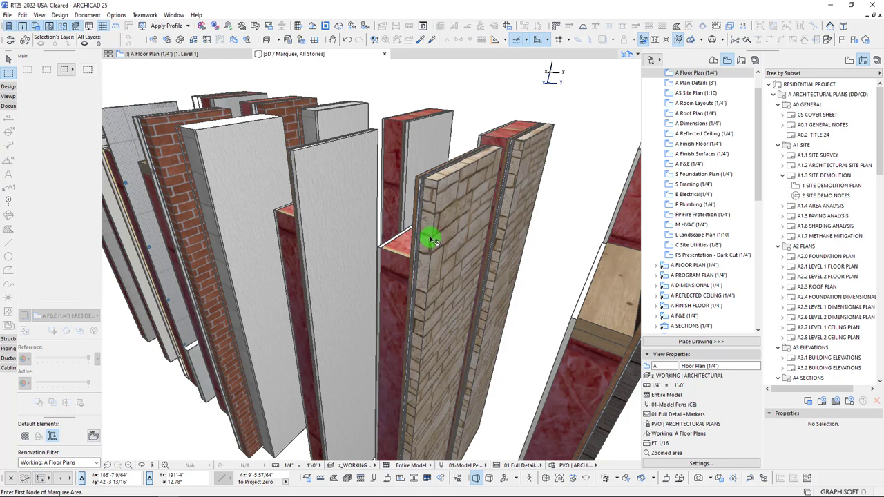
click(459, 174)
shift+middle_drag(459, 174, 392, 176)
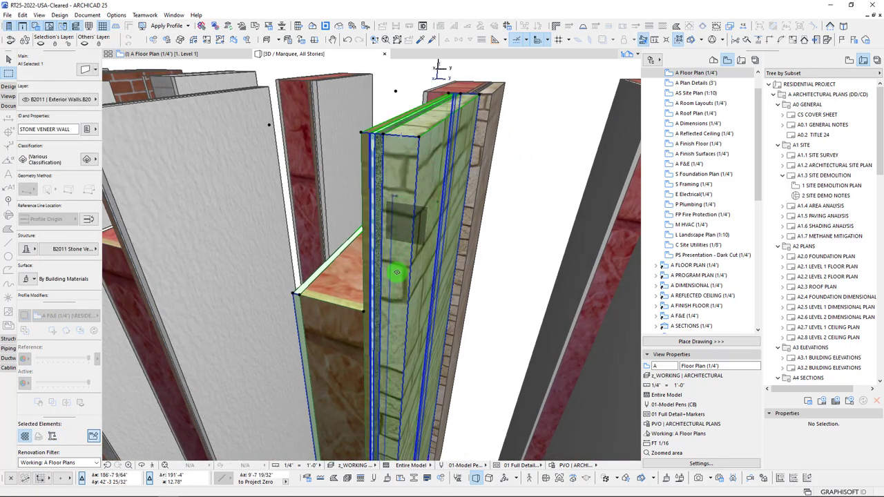
shift+middle_drag(375, 225, 358, 234)
scroll(499, 322, down, 5)
scroll(497, 321, up, 2)
scroll(497, 321, up, 8)
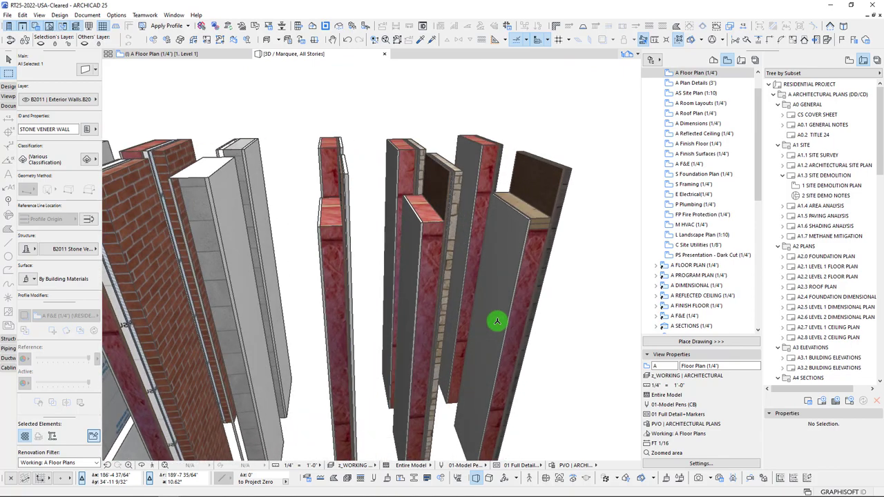
Step: Copy the B2 complex profile wall in the floor plan's wall types to the COMPLEX PROFILE v2 column
key(F2)
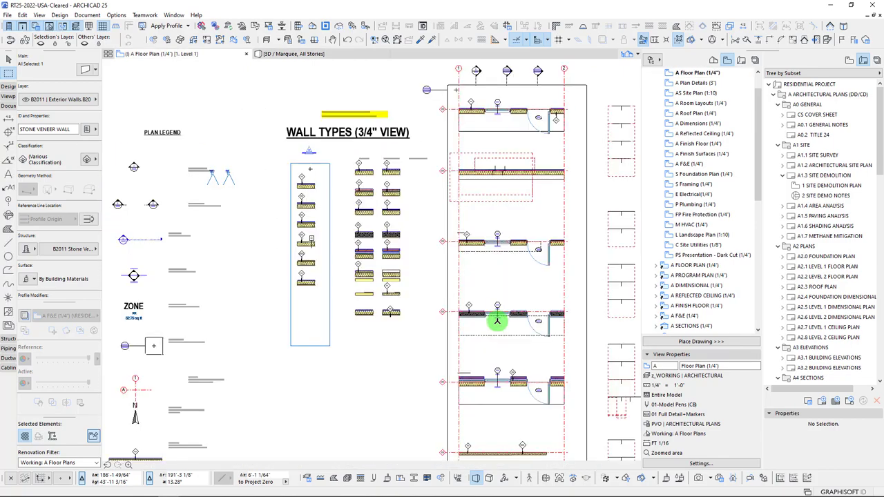
key(Escape)
scroll(391, 191, up, 8)
middle_drag(389, 192, 347, 285)
scroll(348, 285, down, 6)
scroll(352, 274, up, 1)
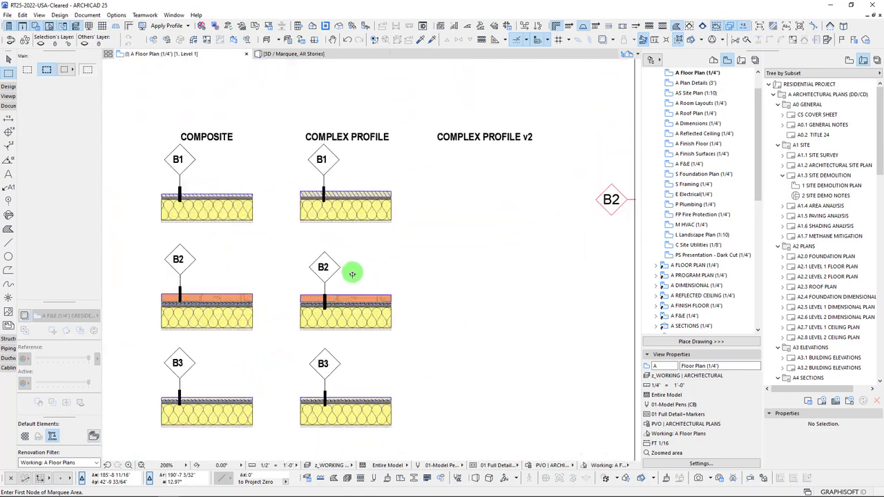
key(w)
click(353, 311)
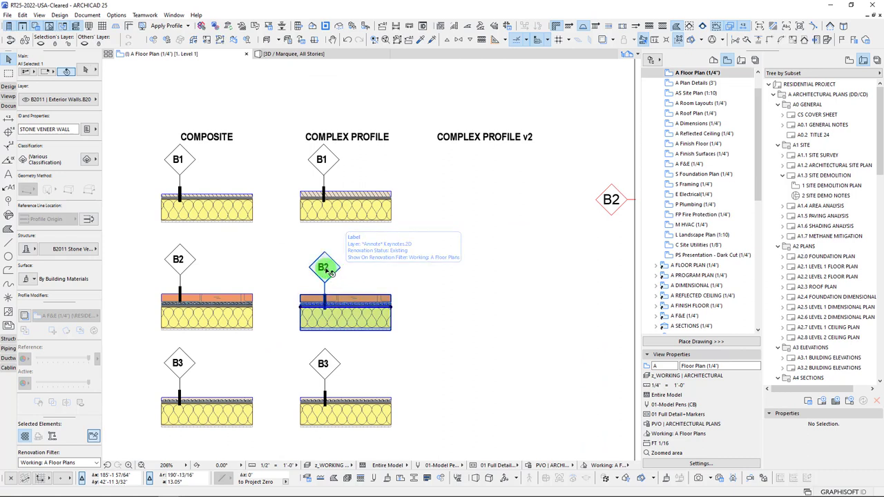
ctrl+drag(252, 306, 393, 310)
middle_drag(470, 331, 404, 326)
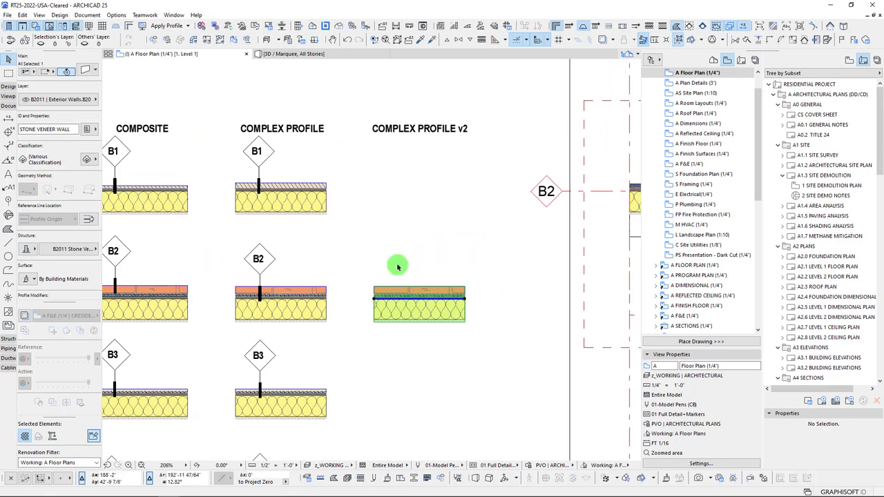
Step: Open the copied wall's profile for editing and duplicate it as "B2011 Stone Veneer w Water Table"
right_click(384, 238)
click(457, 369)
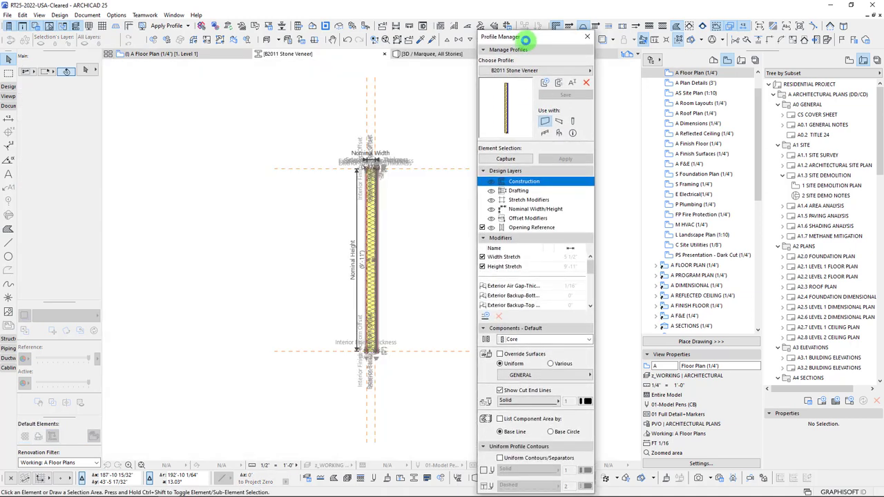
drag(519, 39, 538, 40)
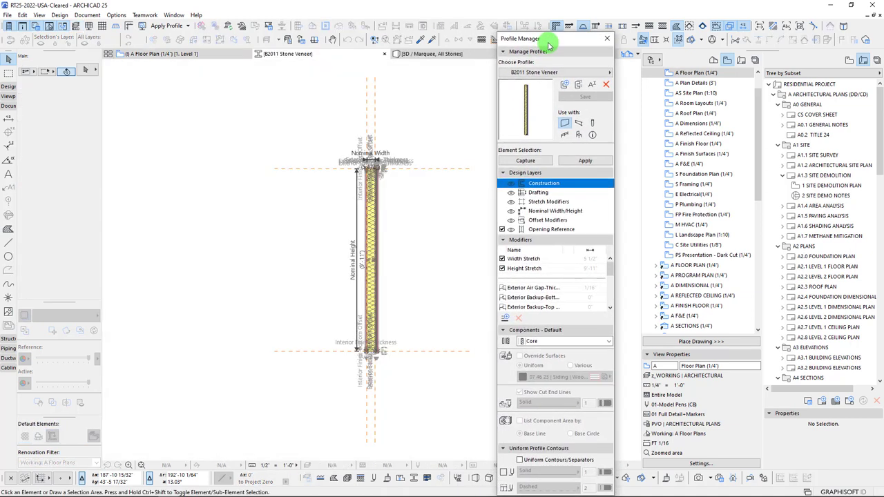
middle_drag(363, 162, 294, 187)
click(577, 85)
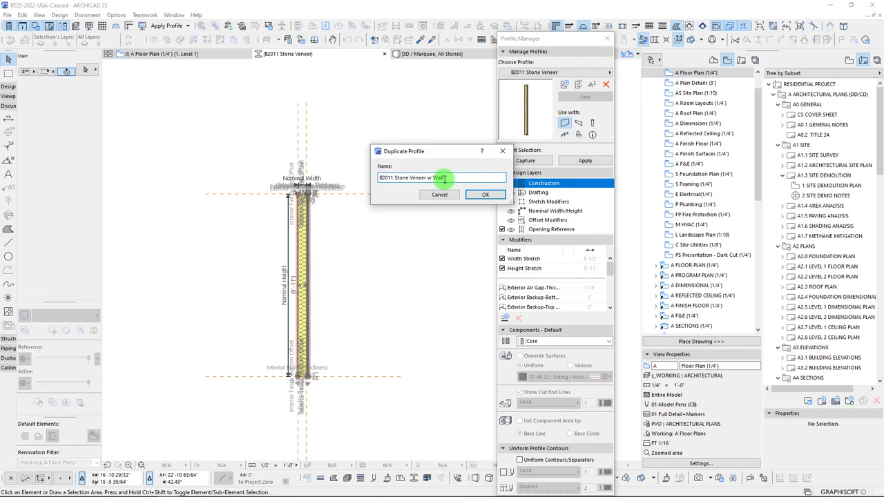
text(w Water Table)
key(Return)
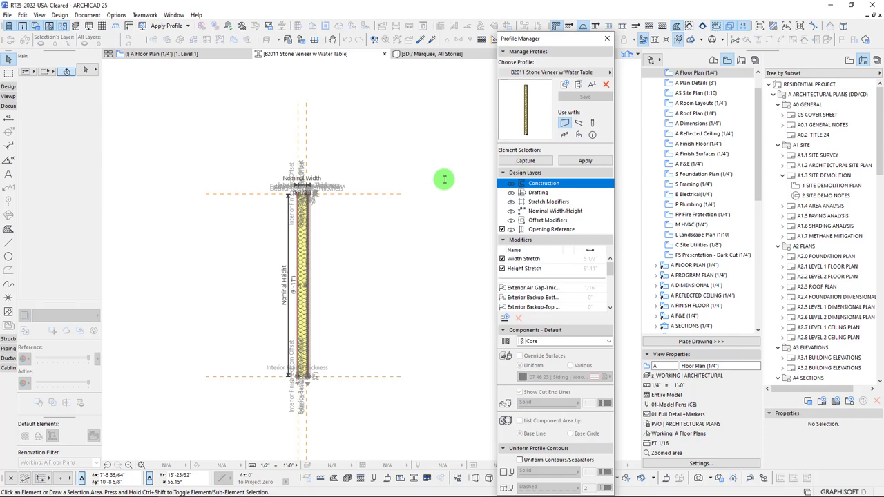
Step: Examine the layers and offset modifiers at the bottom and top ends of the duplicated profile
scroll(295, 321, up, 4)
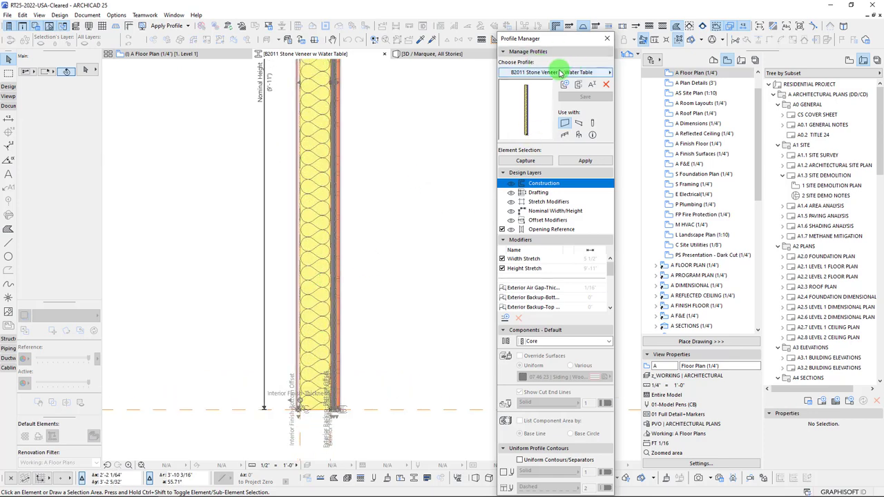
scroll(392, 207, up, 1)
middle_drag(347, 310, 334, 72)
scroll(335, 187, up, 10)
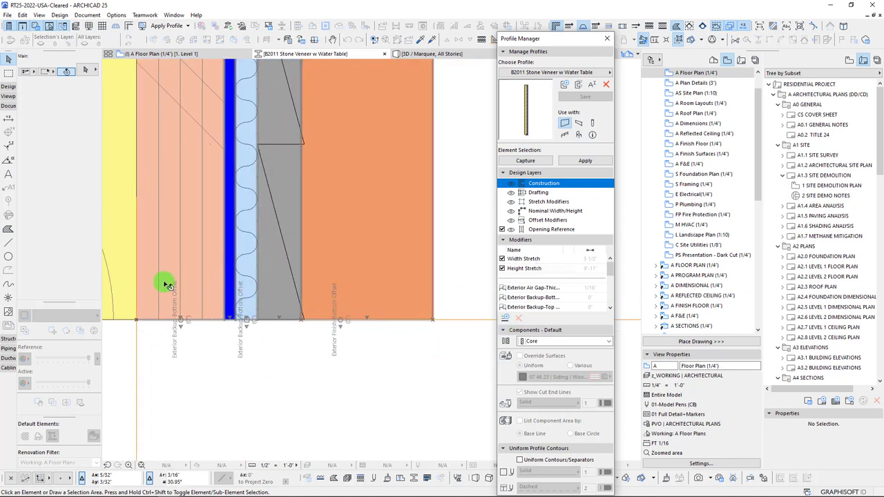
scroll(379, 278, down, 10)
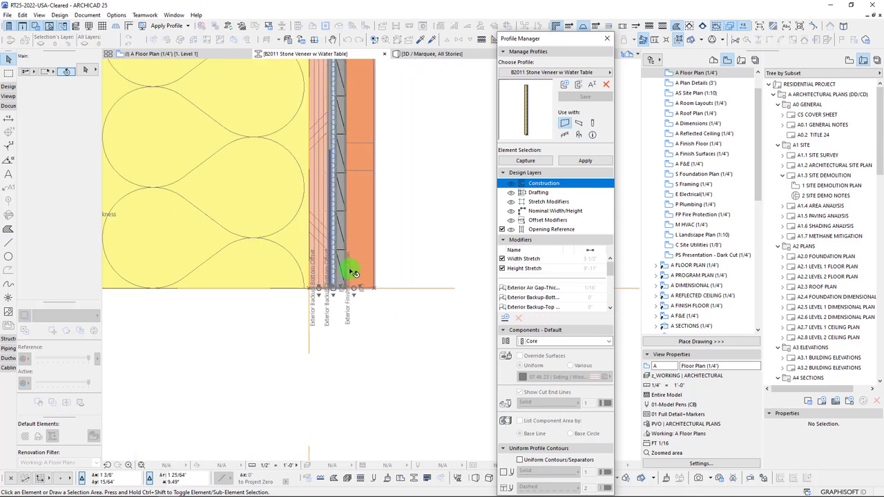
scroll(320, 364, down, 3)
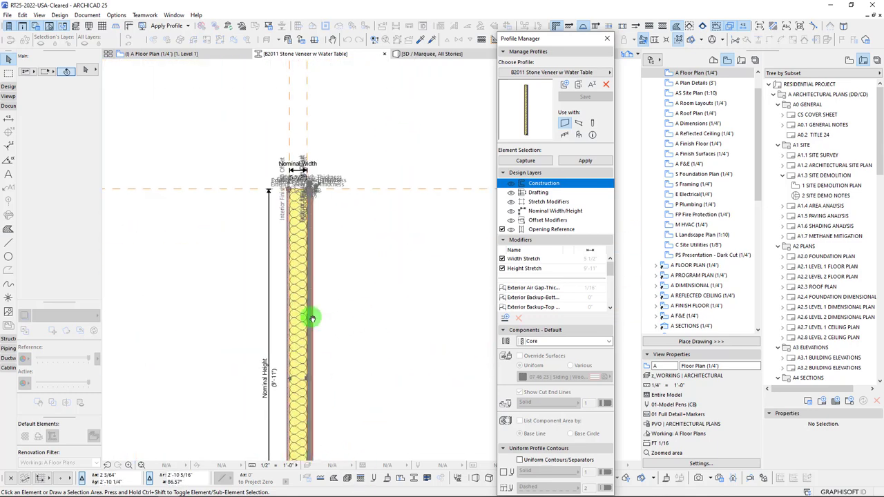
scroll(314, 187, up, 8)
scroll(302, 201, up, 2)
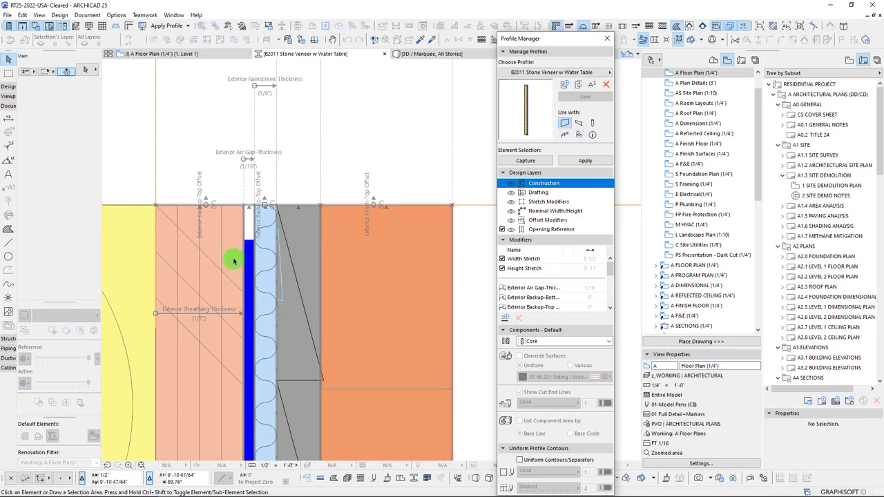
scroll(314, 364, down, 8)
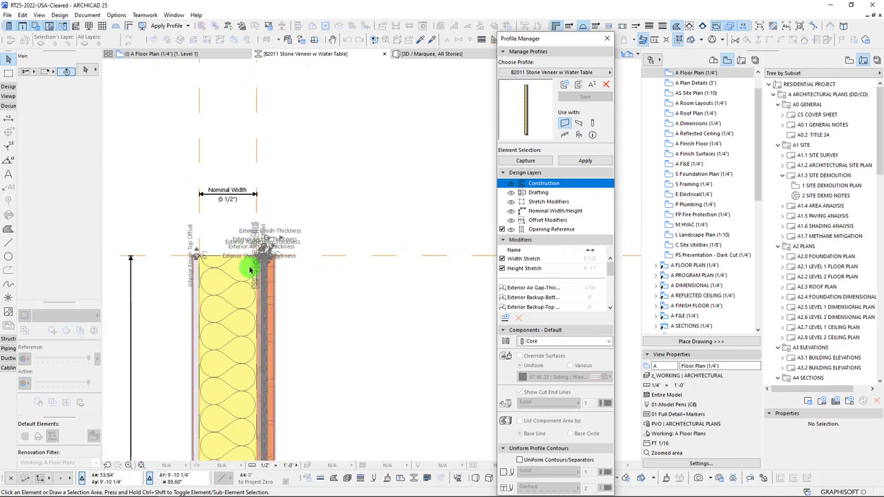
Step: Draw a vertical 2'-6" guide line beside the wall profile, starting at the base reference line
middle_drag(366, 369, 345, 316)
middle_drag(319, 381, 296, 177)
scroll(307, 210, down, 2)
middle_drag(312, 209, 281, 310)
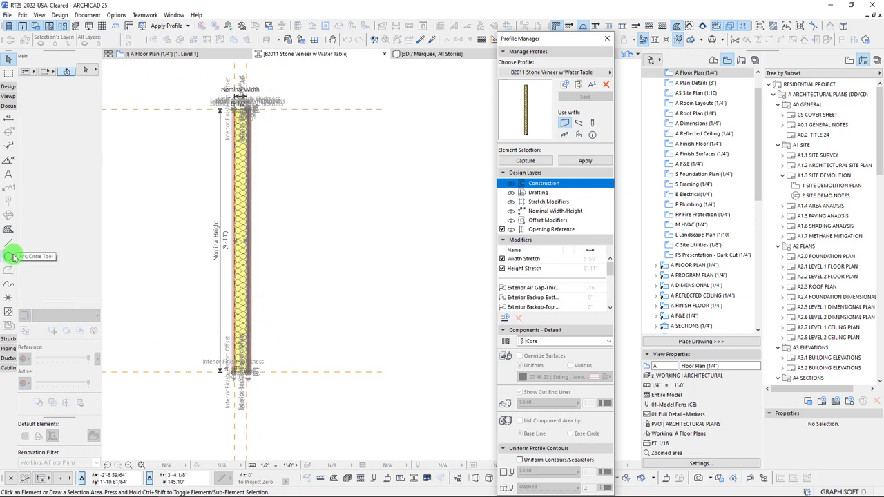
click(303, 372)
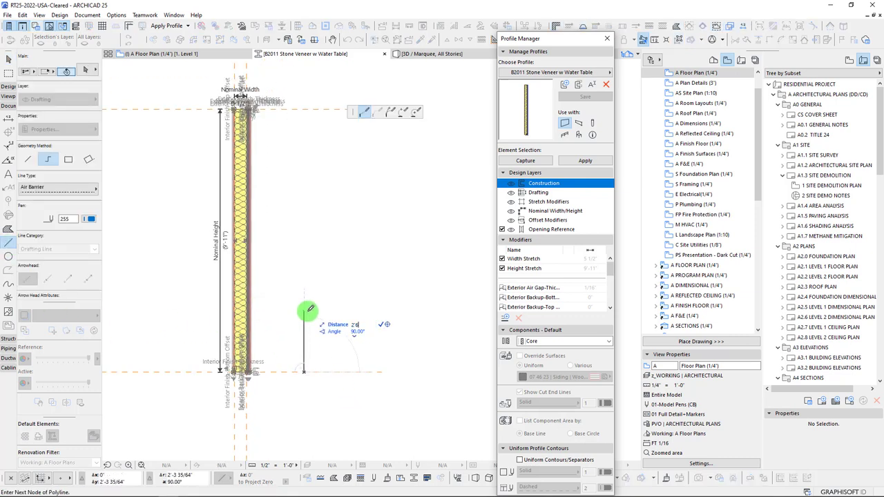
key(Return)
double_click(307, 311)
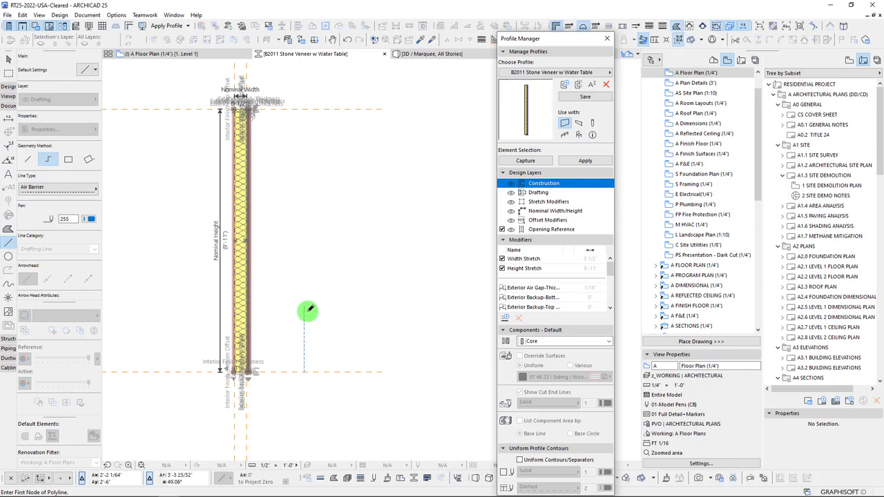
Step: Select the mortar and stone veneer fills and split them at the height of the guide line's upper end
scroll(239, 311, up, 5)
scroll(297, 308, up, 5)
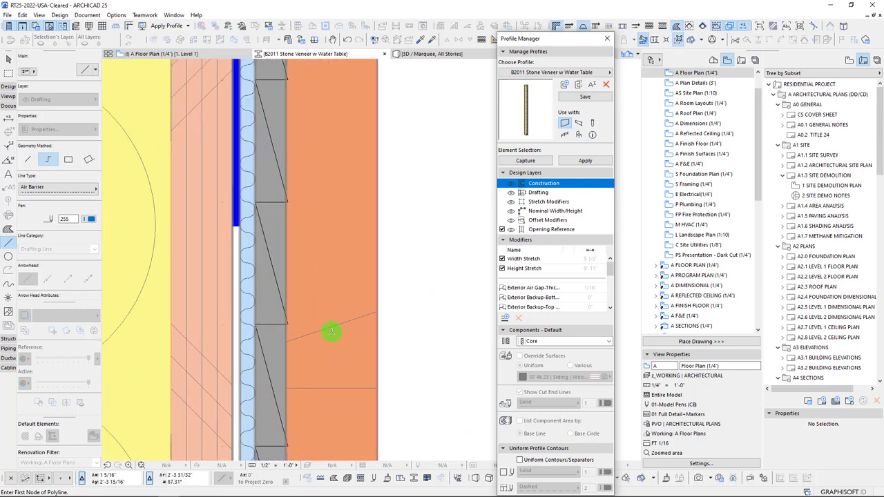
click(277, 301)
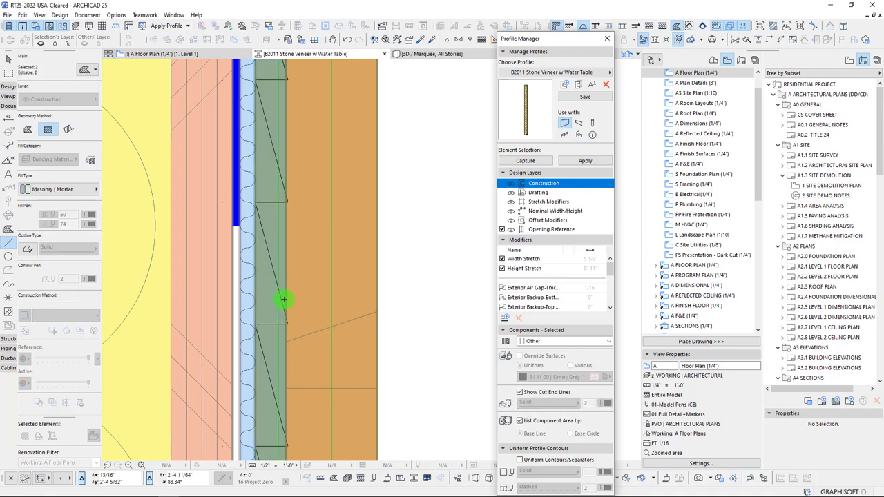
scroll(311, 291, down, 8)
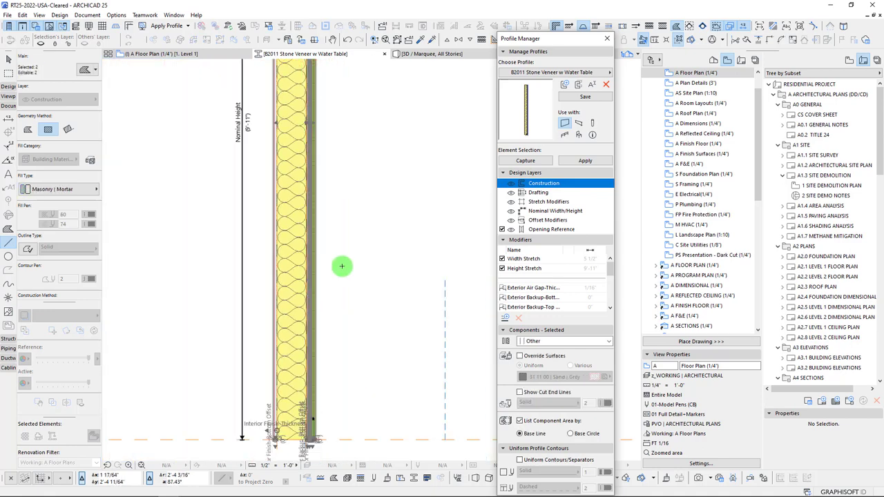
click(747, 41)
click(378, 283)
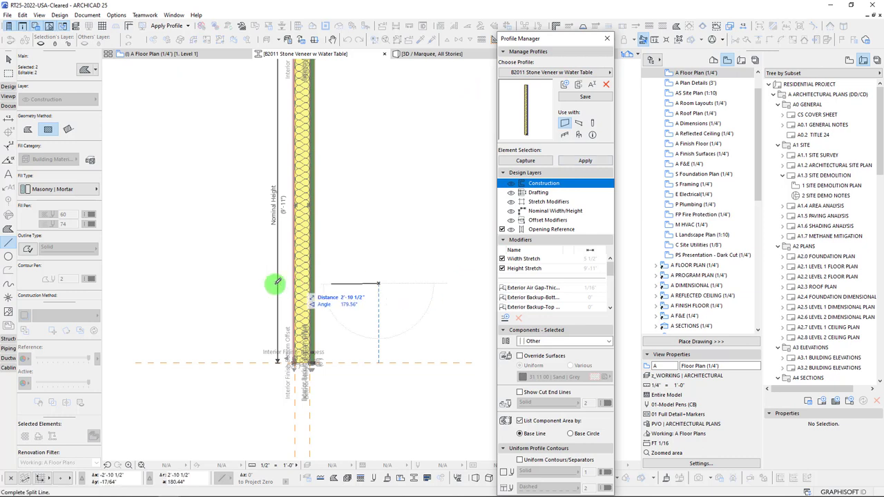
click(233, 283)
click(377, 221)
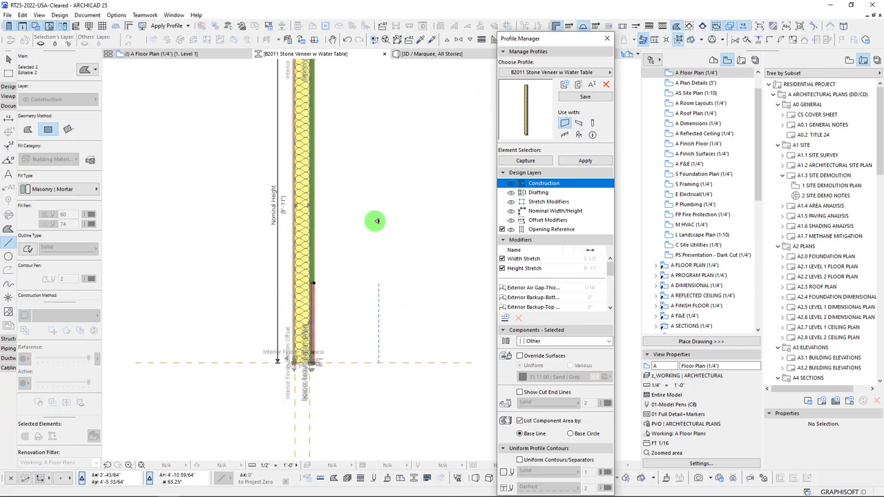
Step: Widen the Profile Manager so the full modifier names can be read
scroll(549, 283, down, 3)
middle_drag(368, 276, 307, 328)
middle_drag(279, 187, 266, 209)
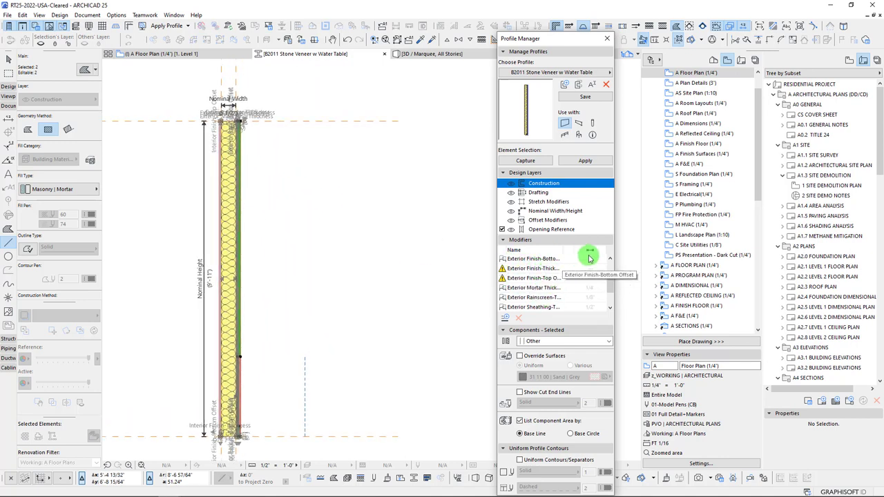
drag(615, 270, 650, 269)
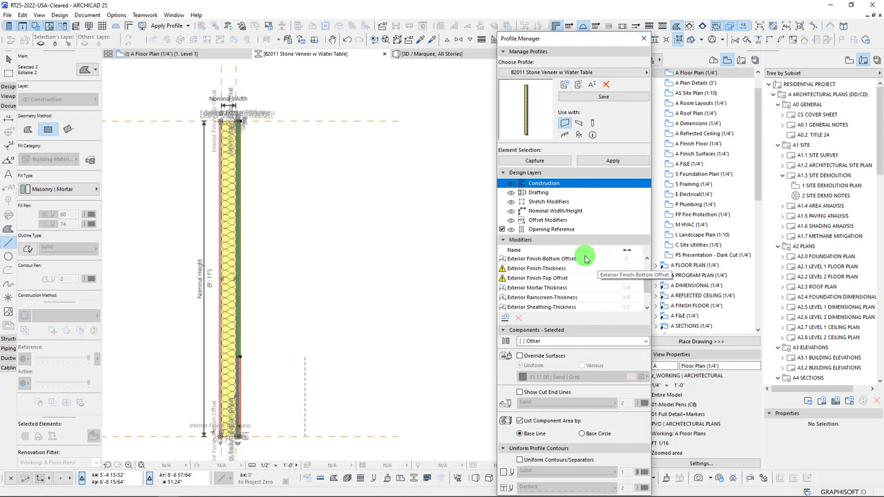
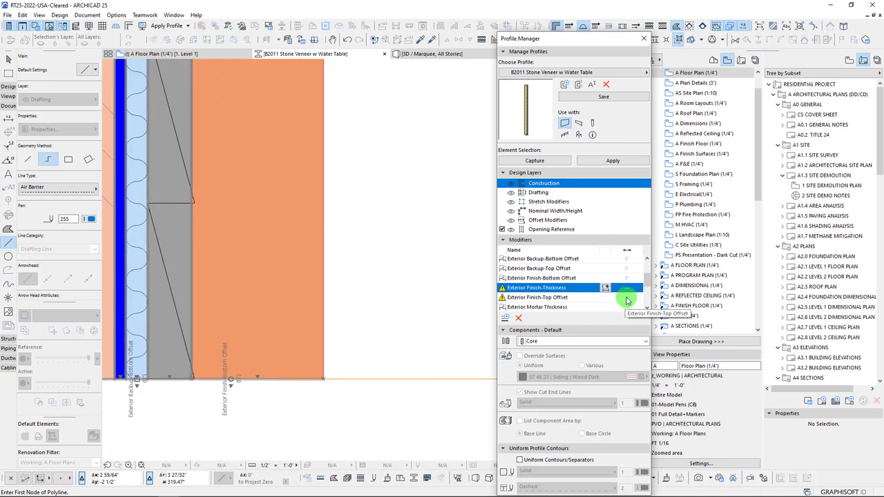
Step: Redefine the Exterior Finish-Thickness modifier on the stone veneer's outer edge, measured from its inner edge, and place its dimension below the wall
click(605, 287)
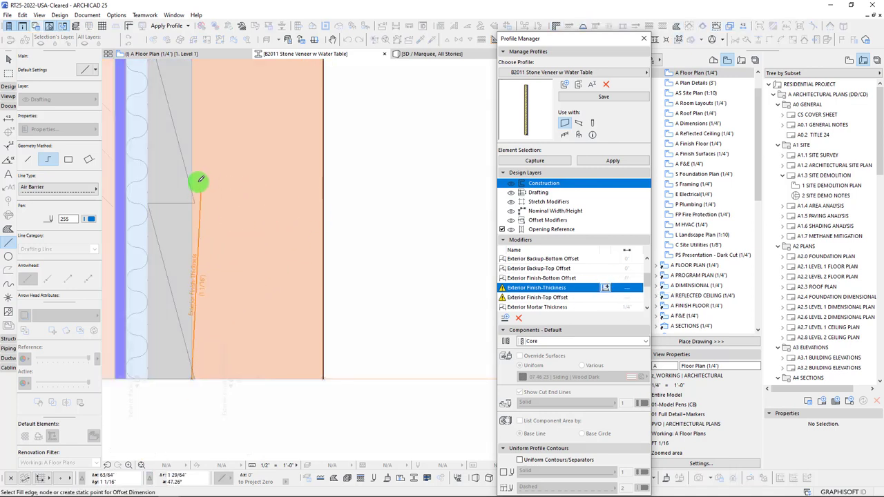
click(321, 184)
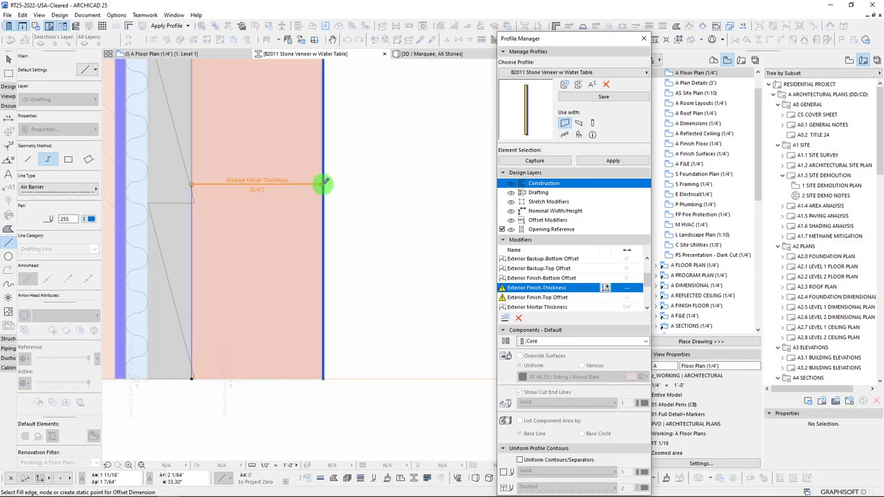
scroll(297, 237, down, 3)
scroll(295, 240, down, 2)
middle_drag(295, 239, 283, 278)
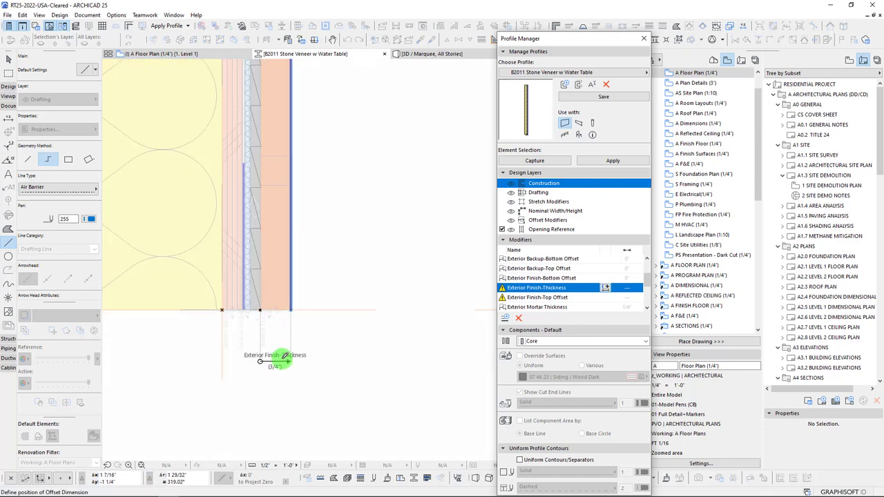
click(283, 356)
scroll(269, 325, up, 5)
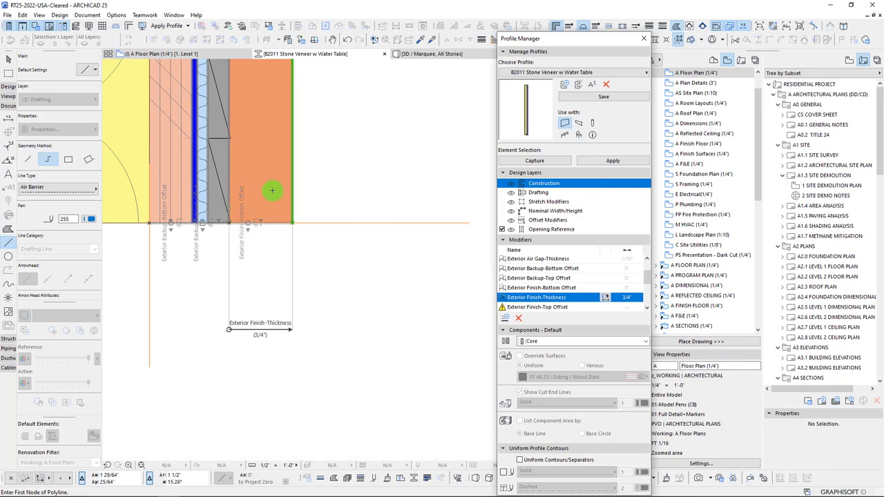
Step: Move the Exterior Mortar Thickness modifier's dimension from above the wall to just below its base, beside the Exterior Finish-Thickness dimension
middle_drag(272, 191, 272, 276)
scroll(235, 246, down, 5)
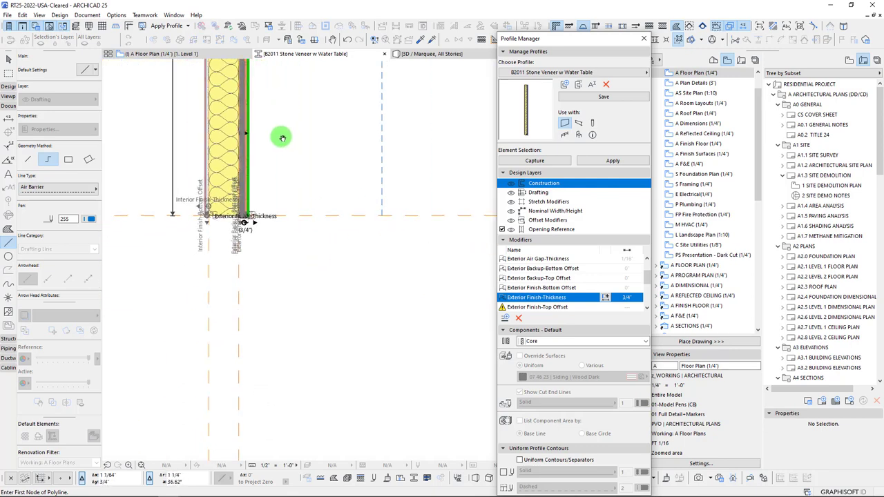
middle_drag(247, 214, 258, 423)
scroll(214, 342, up, 12)
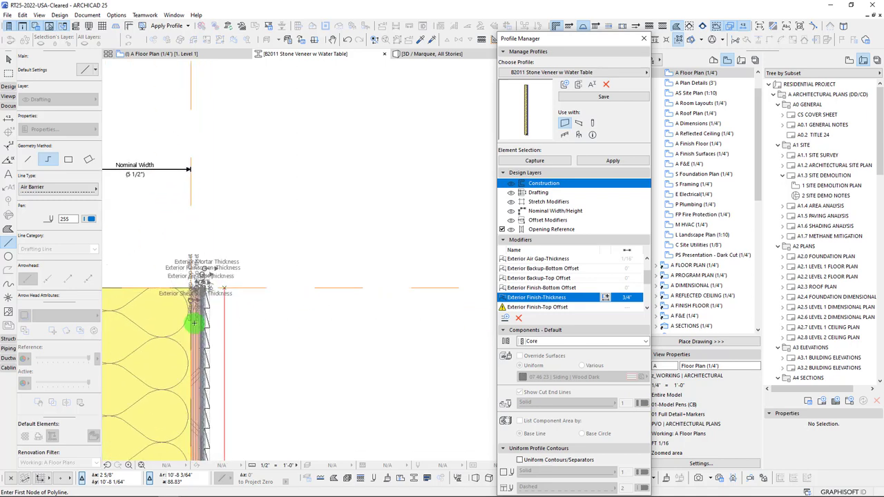
middle_drag(200, 225, 211, 314)
scroll(211, 314, down, 3)
shift+scroll(225, 172, up, 3)
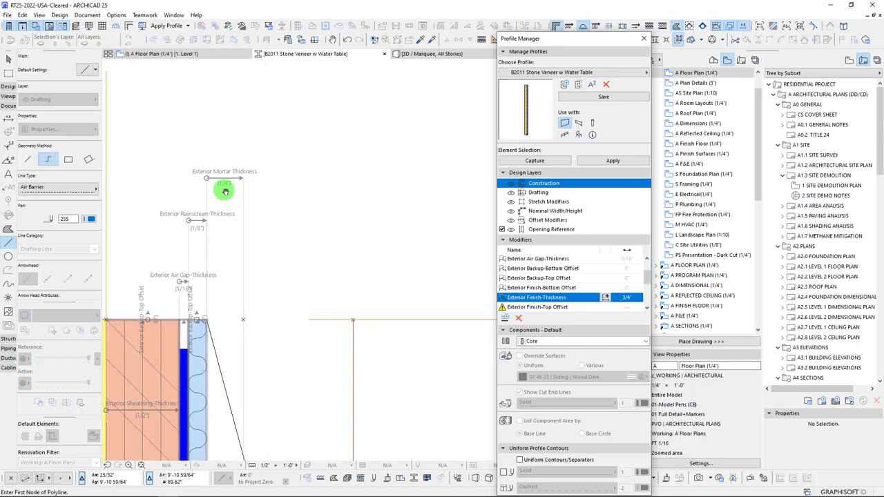
middle_drag(225, 134, 234, 179)
key(Escape)
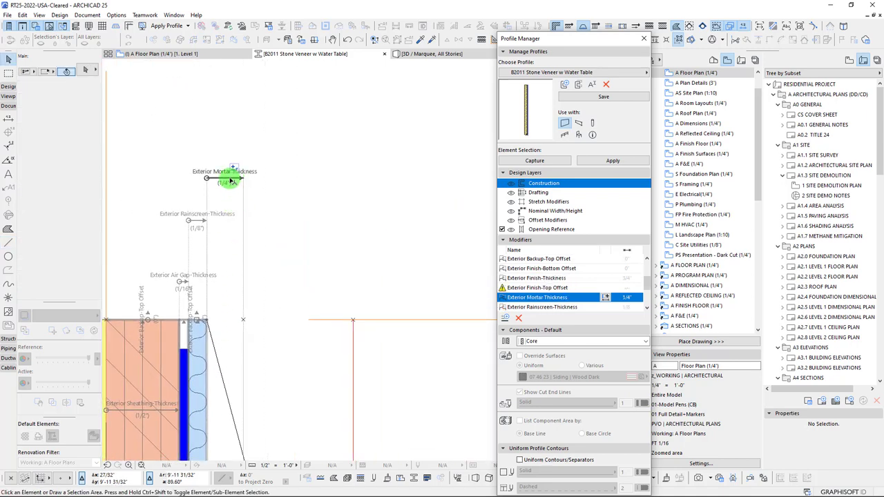
click(231, 181)
scroll(227, 287, down, 12)
middle_drag(253, 420, 242, 212)
scroll(238, 220, up, 8)
scroll(240, 192, up, 1)
scroll(226, 188, down, 9)
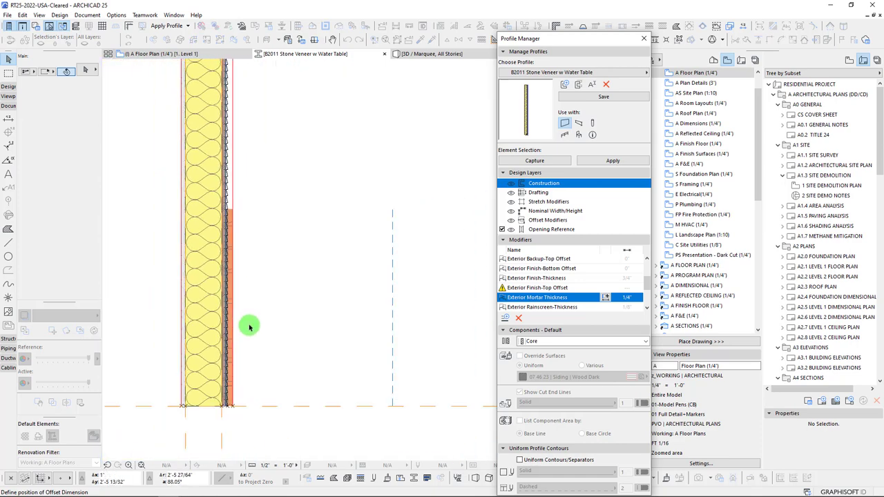
middle_drag(249, 326, 249, 103)
scroll(230, 173, up, 4)
scroll(230, 194, up, 3)
click(230, 222)
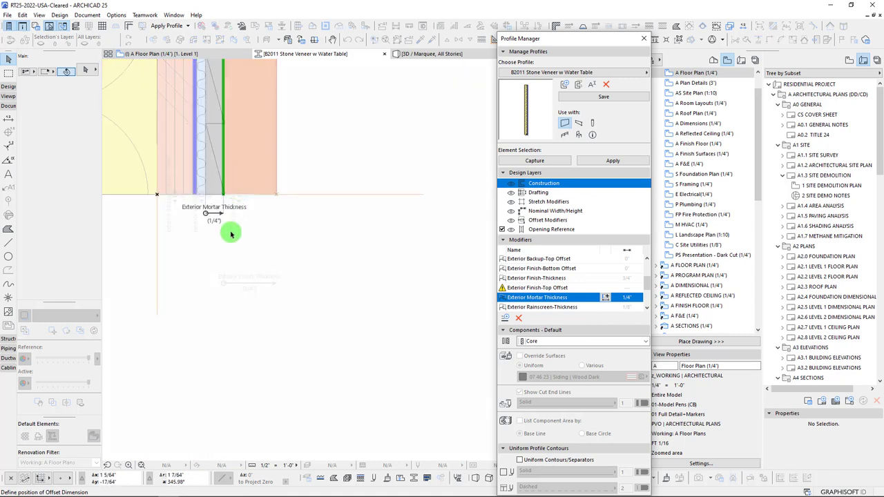
click(233, 239)
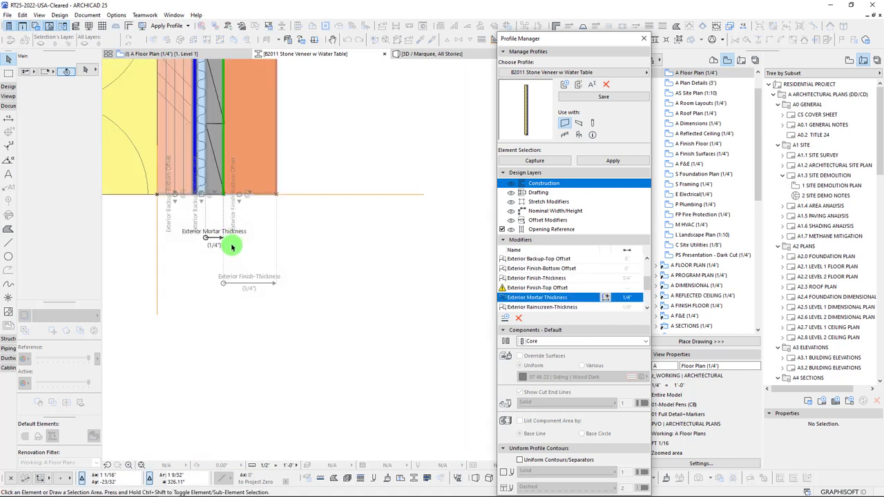
Step: Edit the fill edges linked to the Exterior Mortar Thickness modifier at the boundary between mortar and stone veneer
click(232, 187)
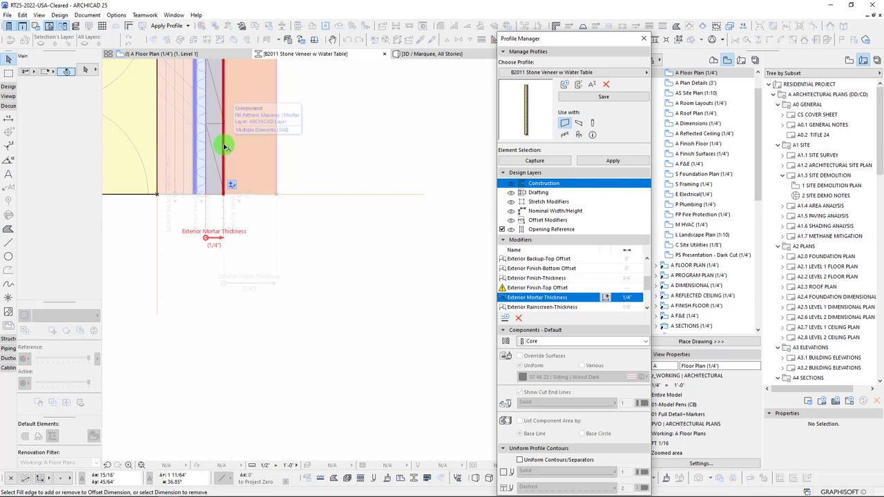
key(Tab)
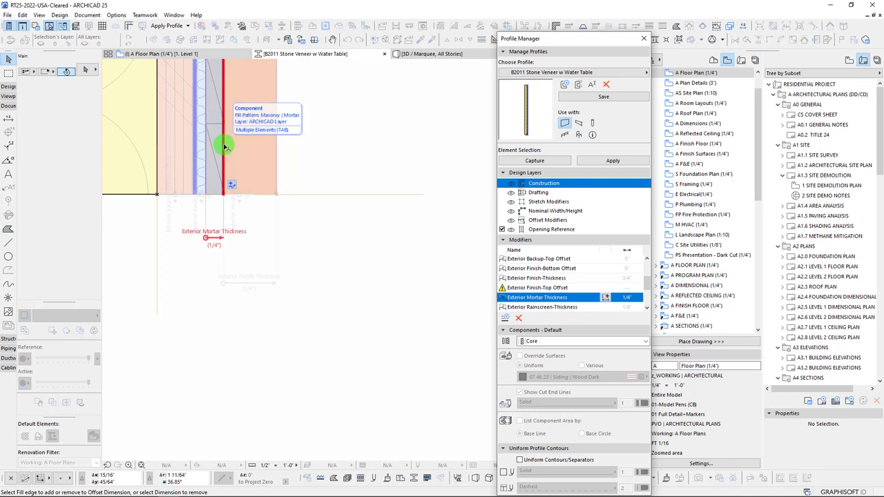
click(225, 151)
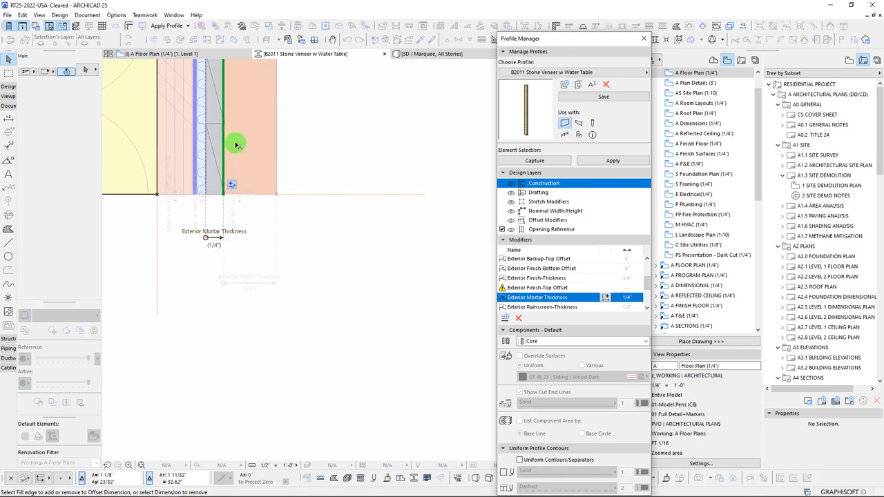
key(Escape)
scroll(267, 211, down, 2)
scroll(267, 208, up, 4)
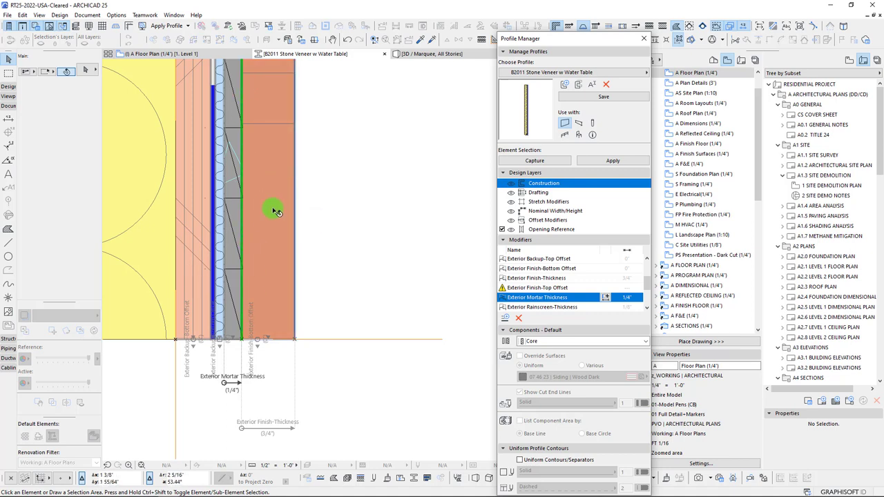
Step: Select the Exterior Finish-Top Offset modifier and examine the profile's upper and lower parts for where it applies
click(528, 288)
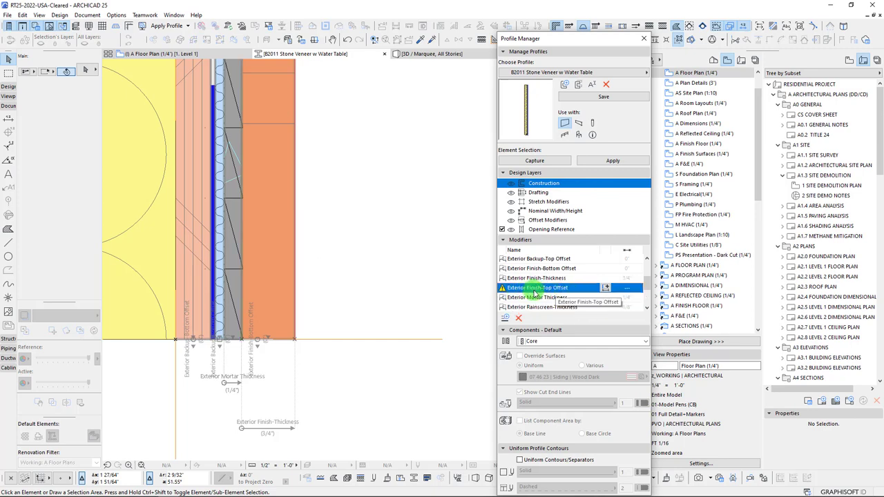
scroll(386, 280, down, 6)
middle_drag(432, 117, 369, 415)
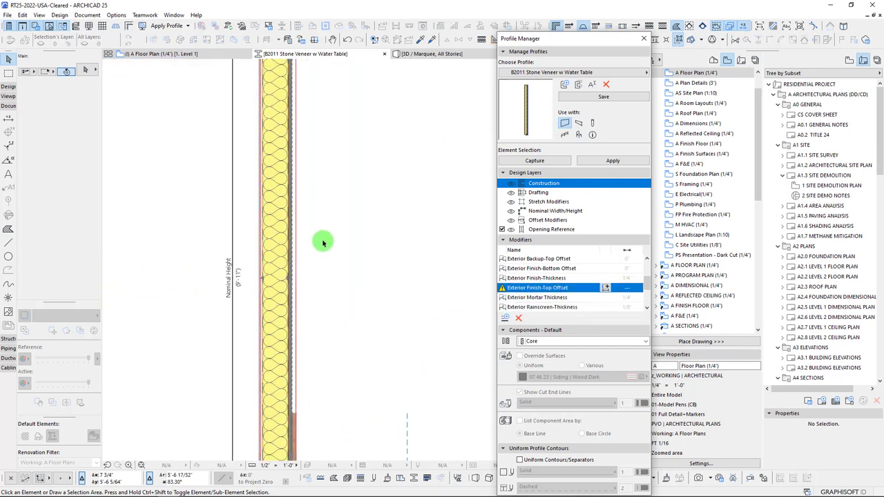
scroll(322, 243, down, 3)
middle_drag(341, 159, 349, 235)
middle_drag(323, 391, 292, 171)
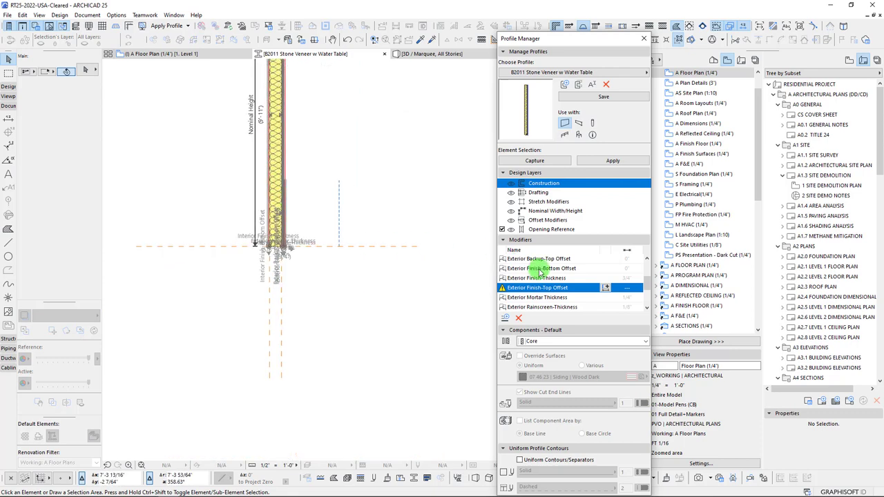
Step: Draw a rectangular Stone | Limestone fill 4" wide on top of the shortened veneer, starting at the veneer's inner upper corner
scroll(266, 156, up, 6)
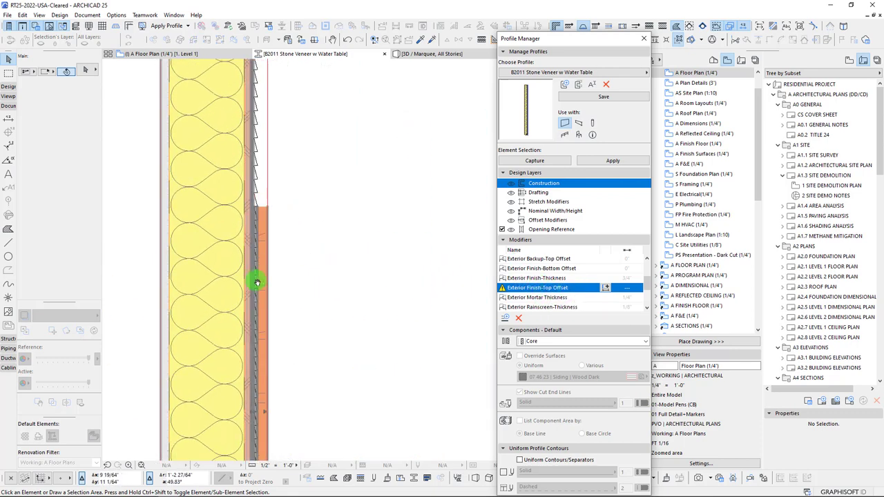
scroll(232, 250, up, 6)
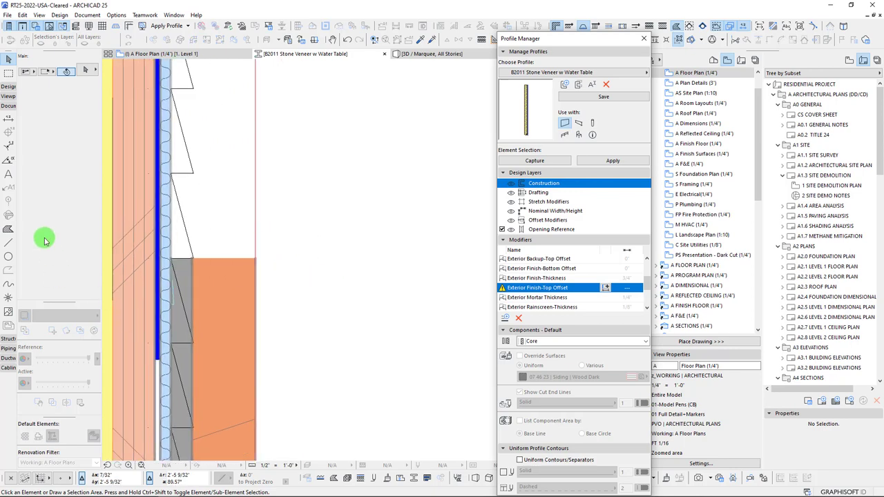
click(6, 230)
click(192, 257)
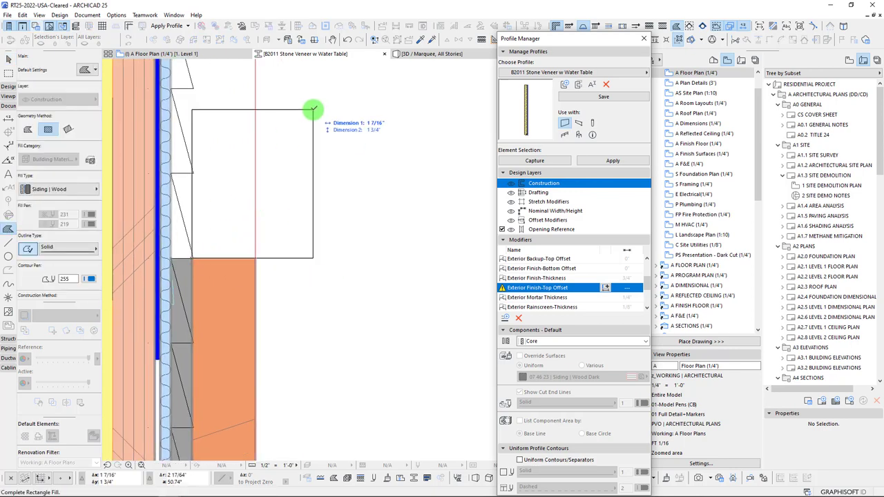
scroll(325, 128, down, 3)
click(74, 185)
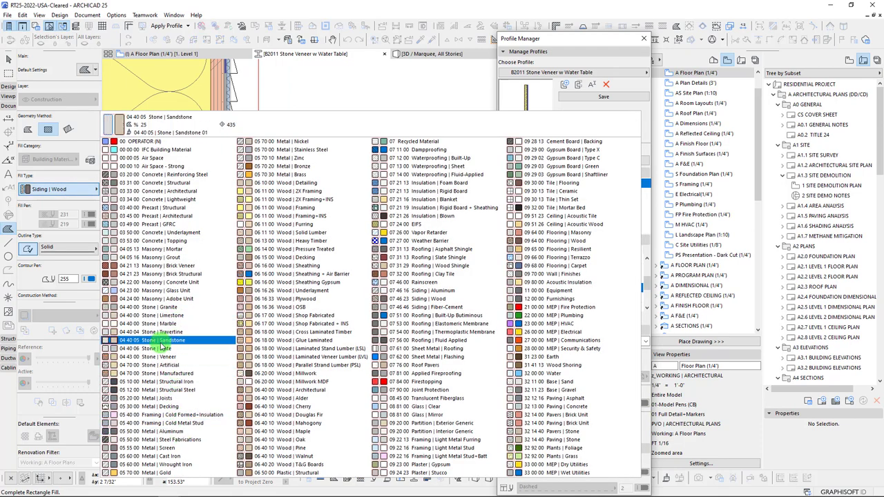
click(162, 314)
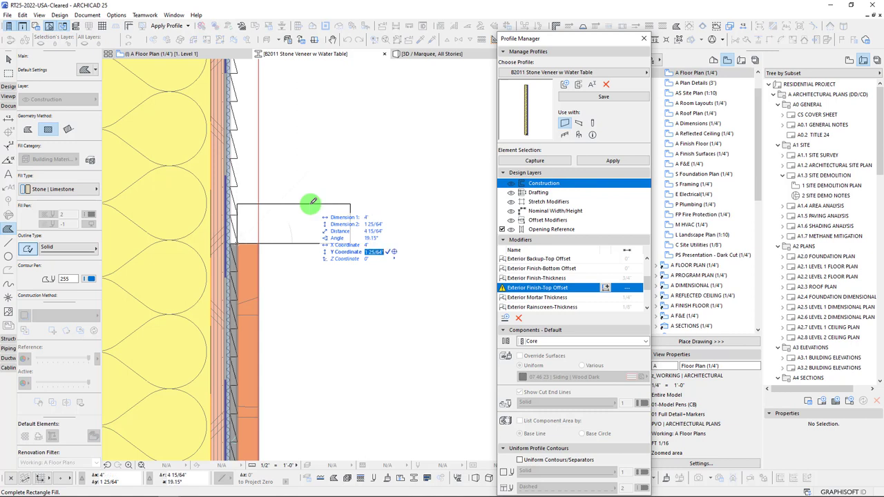
key(Return)
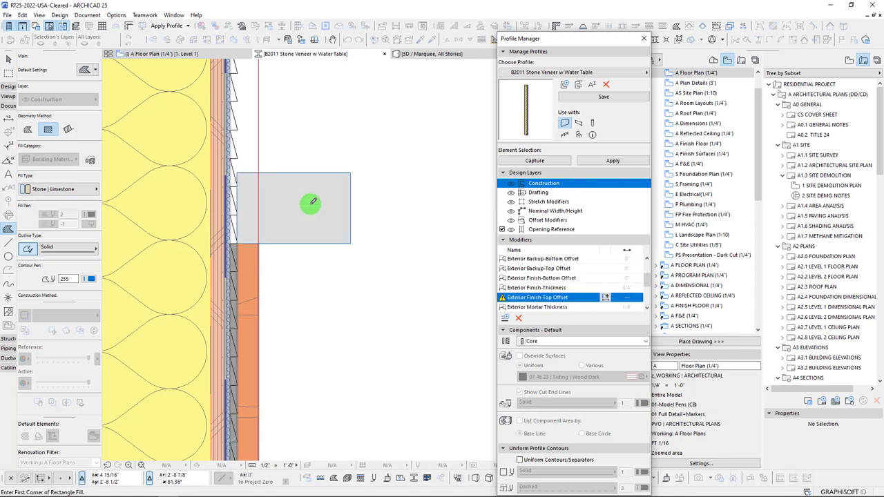
Step: Lower the limestone fill's upper outer corner by 1/2" to slope its top outward, and measure from that corner
shift+click(310, 205)
click(350, 173)
click(351, 172)
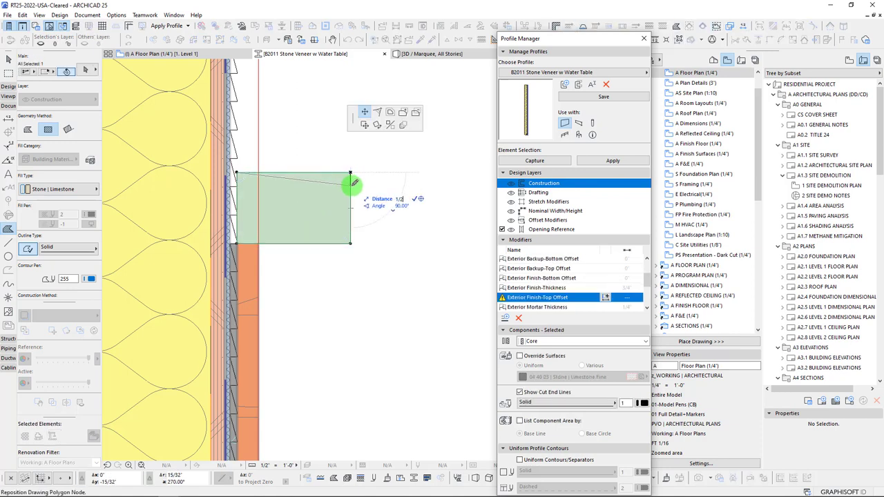
click(352, 183)
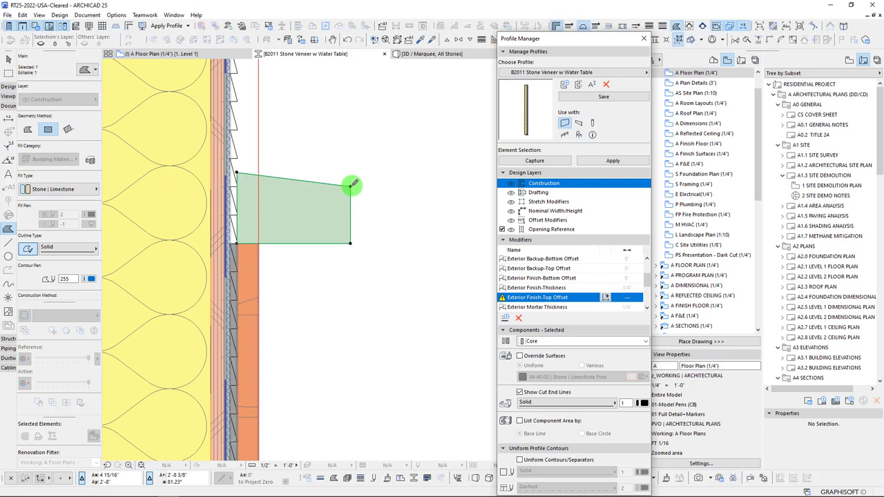
key(m)
click(349, 242)
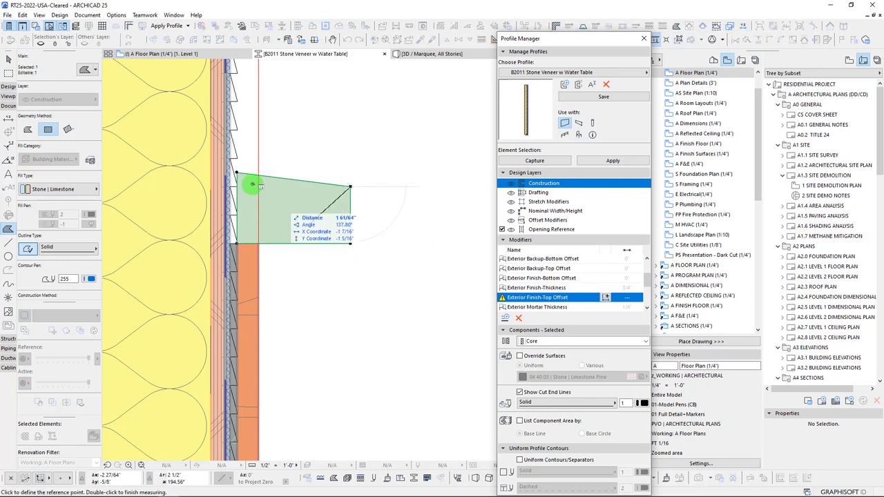
double_click(235, 173)
key(Escape)
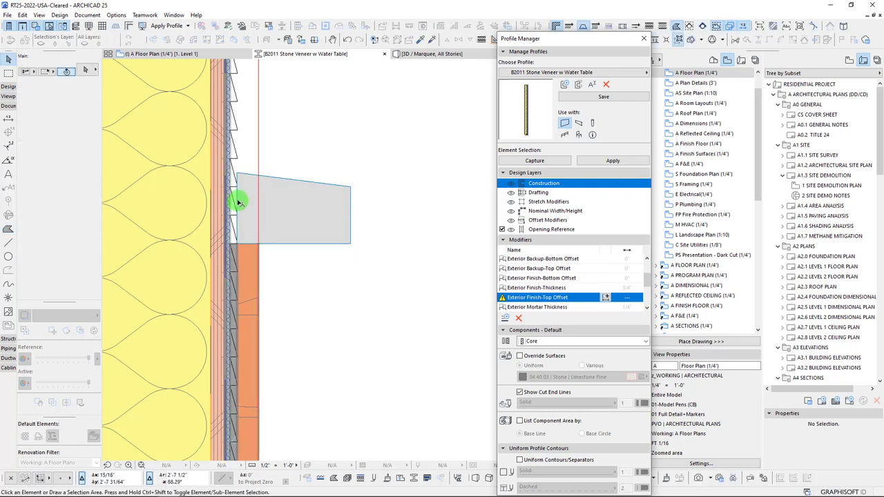
Step: Set the cut line of the Rainscreen fill's outer edge to Solid, applied to the clicked edge only
scroll(233, 197, up, 3)
middle_drag(206, 359, 197, 157)
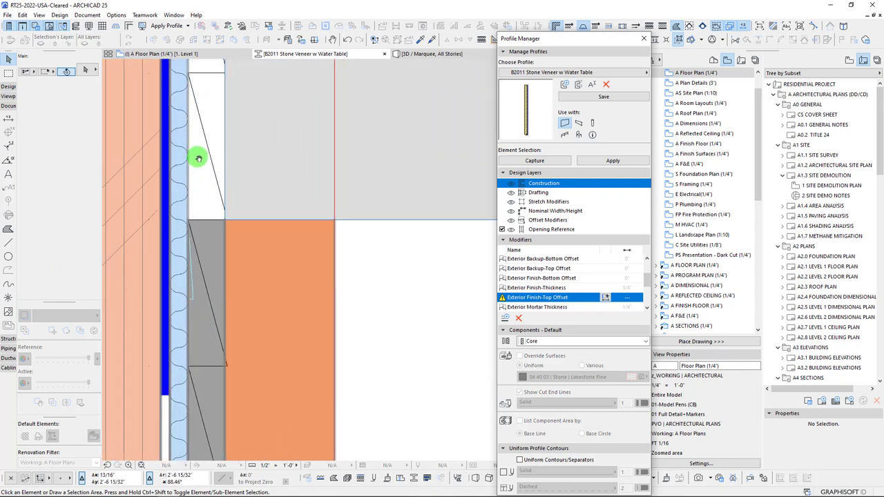
click(181, 169)
click(190, 140)
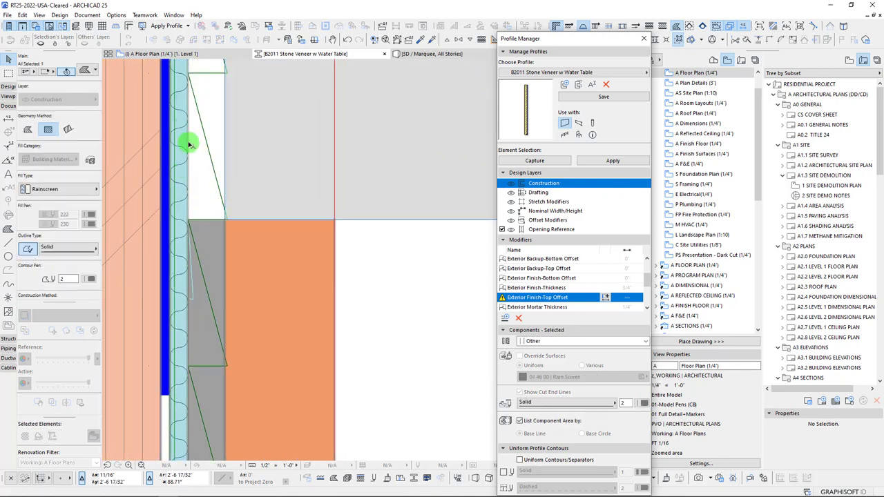
click(189, 141)
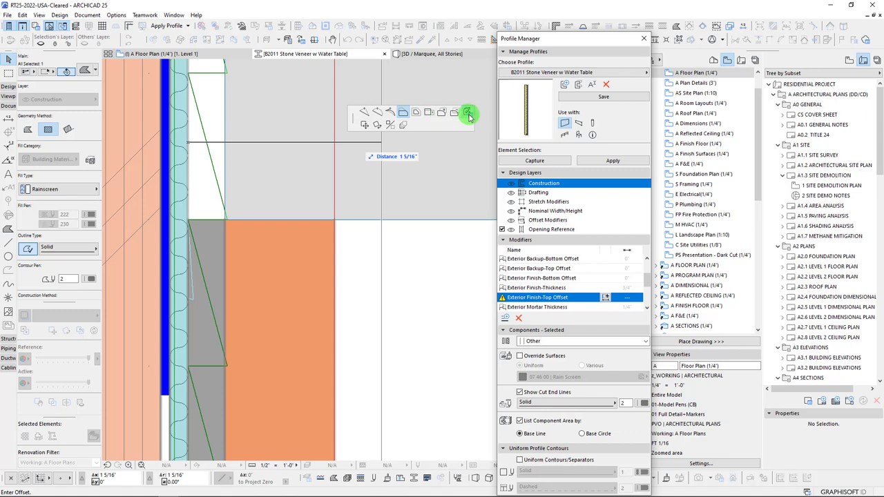
click(468, 113)
click(417, 190)
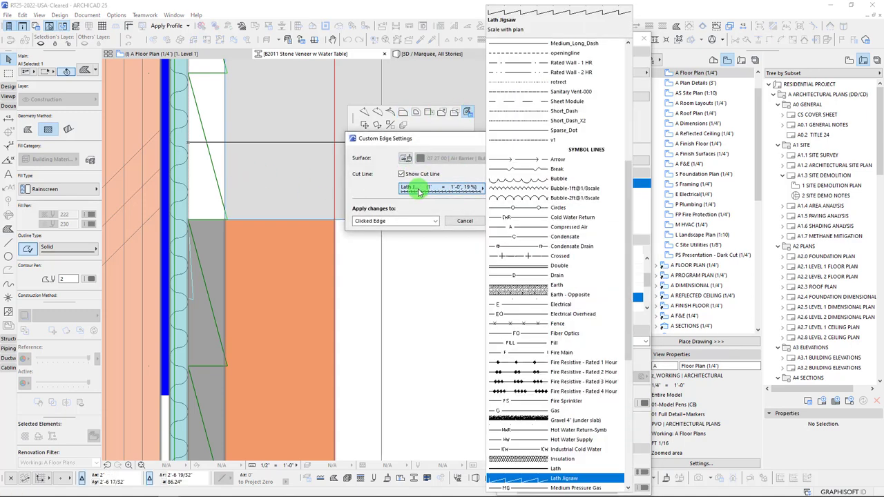
scroll(579, 487, down, 3)
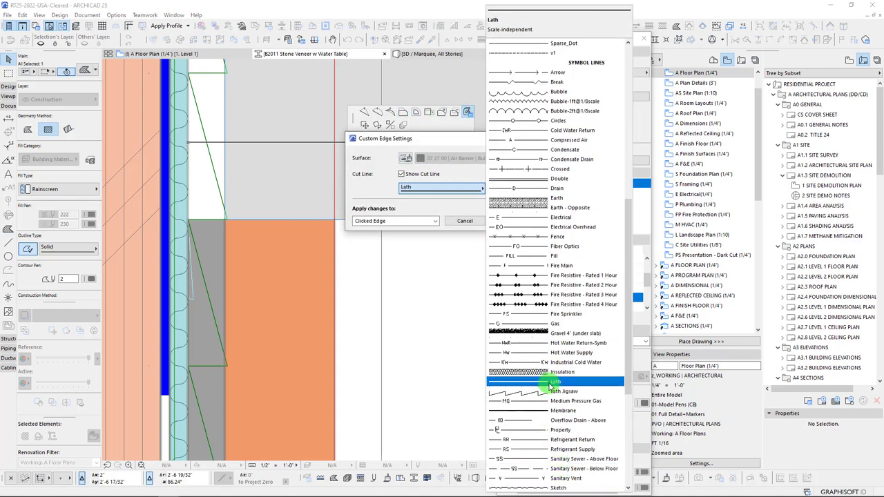
click(558, 391)
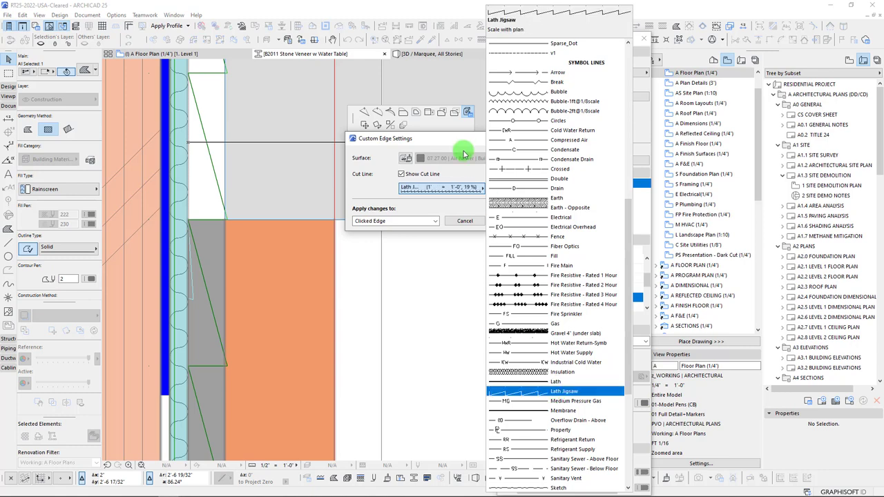
scroll(617, 181, up, 10)
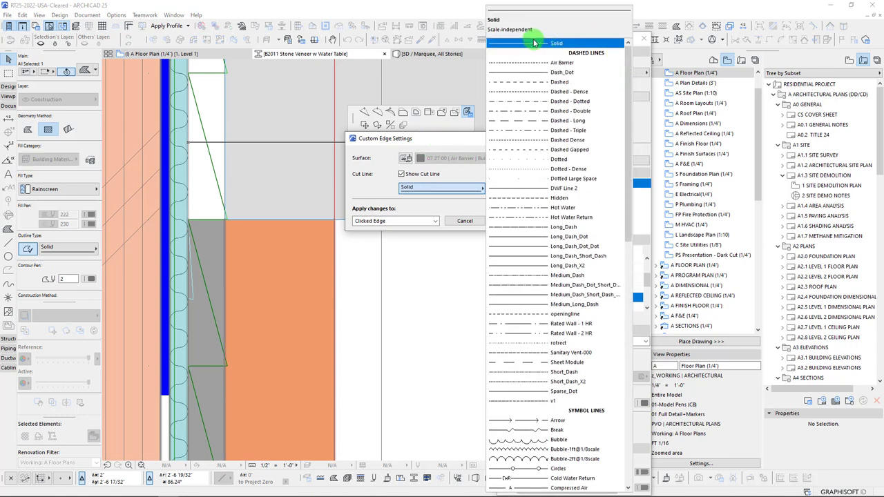
click(586, 35)
drag(445, 136, 388, 137)
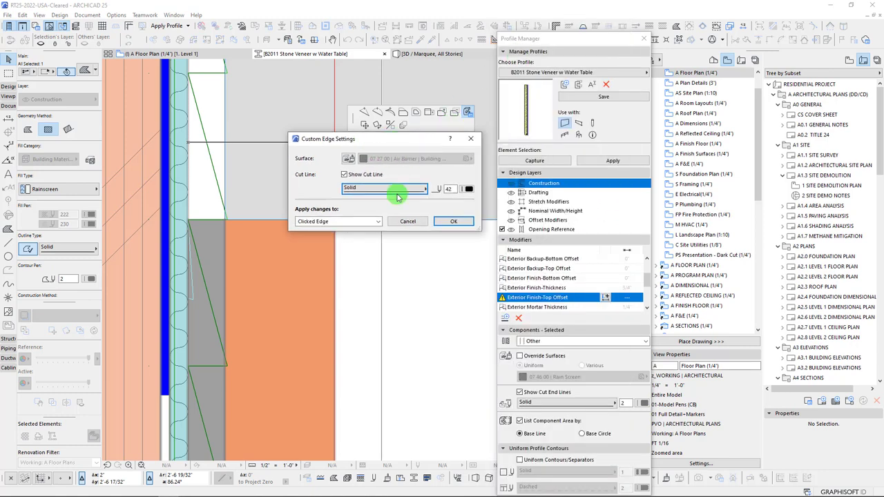
click(451, 221)
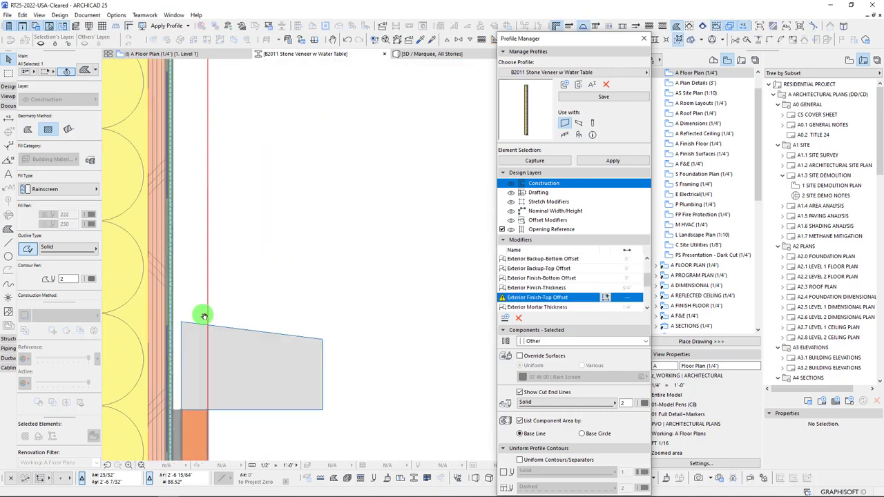
Step: Extend the top edge of the Masonry | Mortar fill up to the limestone's upper inner corner
scroll(200, 319, up, 5)
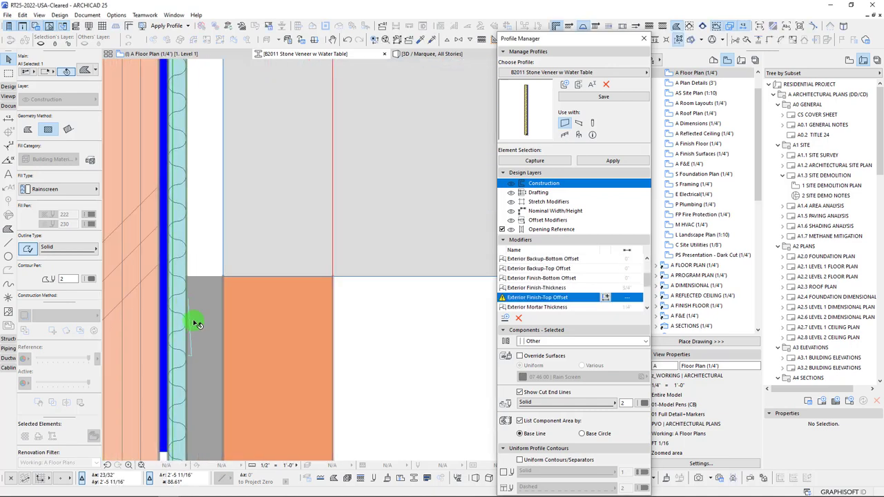
click(206, 304)
click(199, 276)
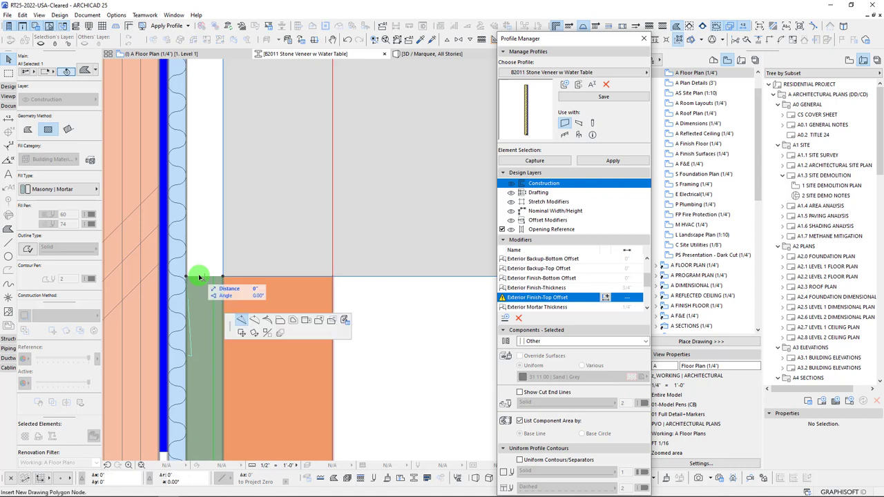
scroll(205, 252, down, 3)
click(403, 111)
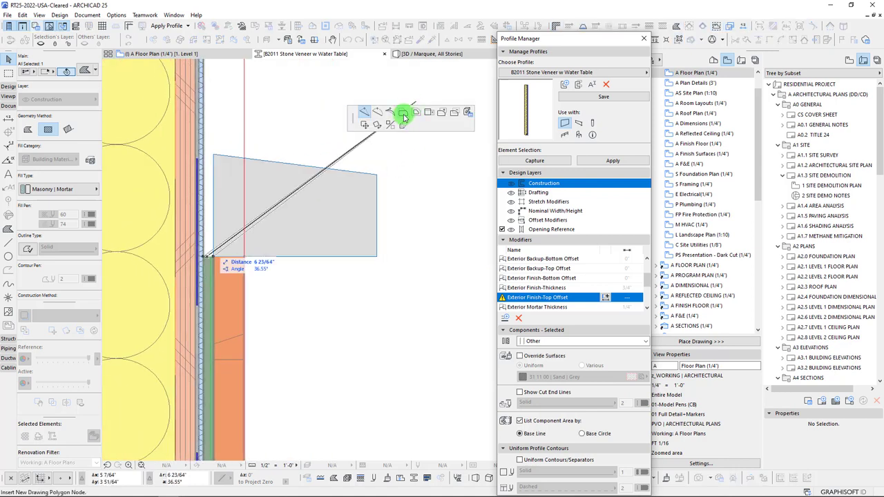
click(212, 154)
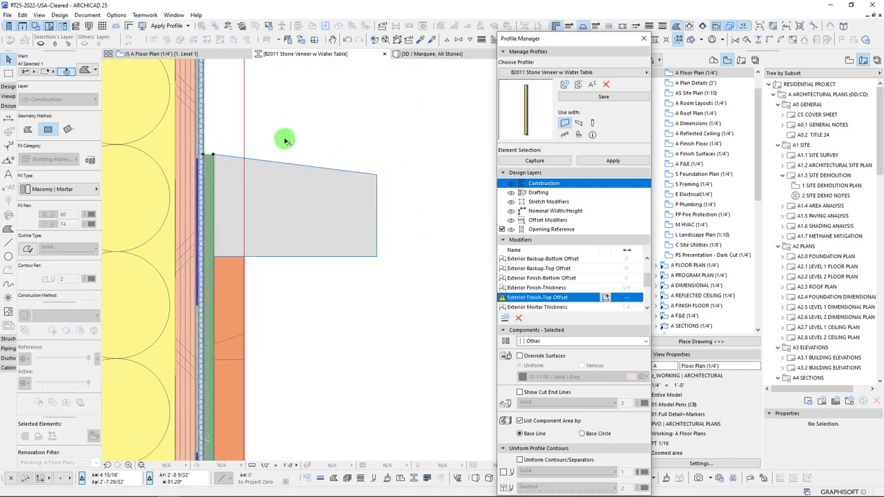
middle_drag(260, 201, 305, 194)
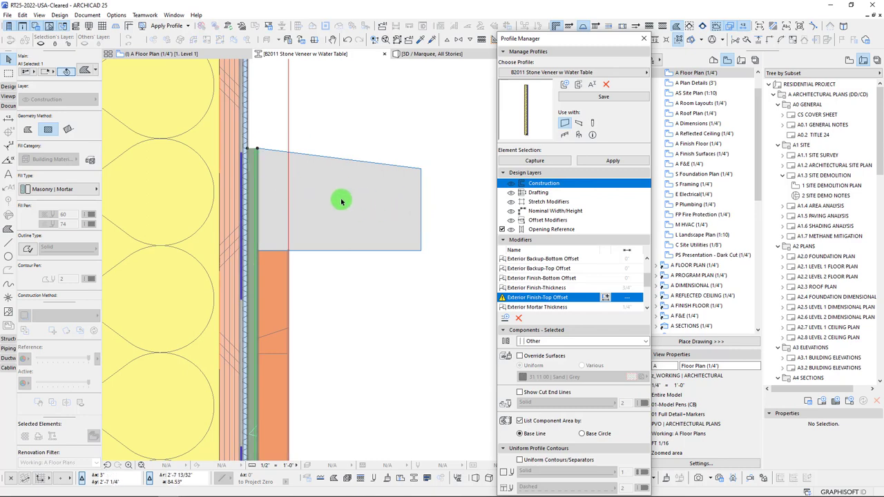
scroll(337, 187, down, 2)
click(368, 144)
scroll(335, 186, up, 1)
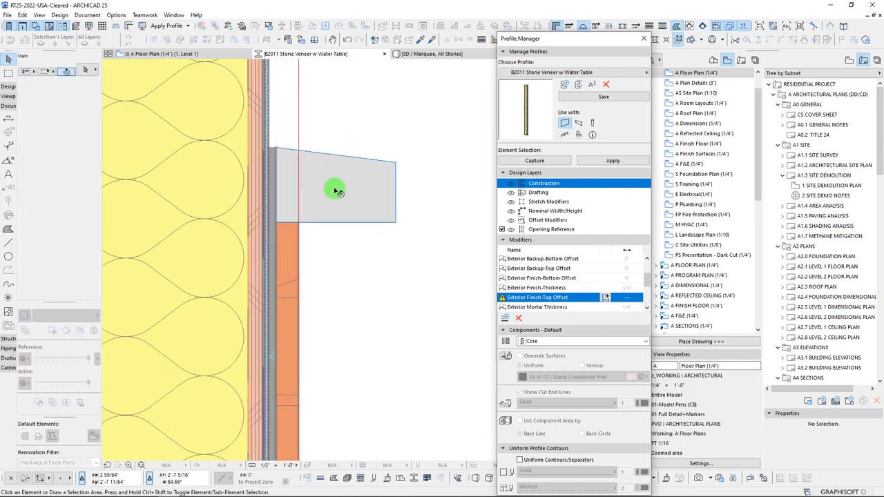
Step: Offset the stone veneer's outer edge outward to make the veneer 2 1/2" thick, and measure its width
scroll(334, 191, up, 2)
click(267, 273)
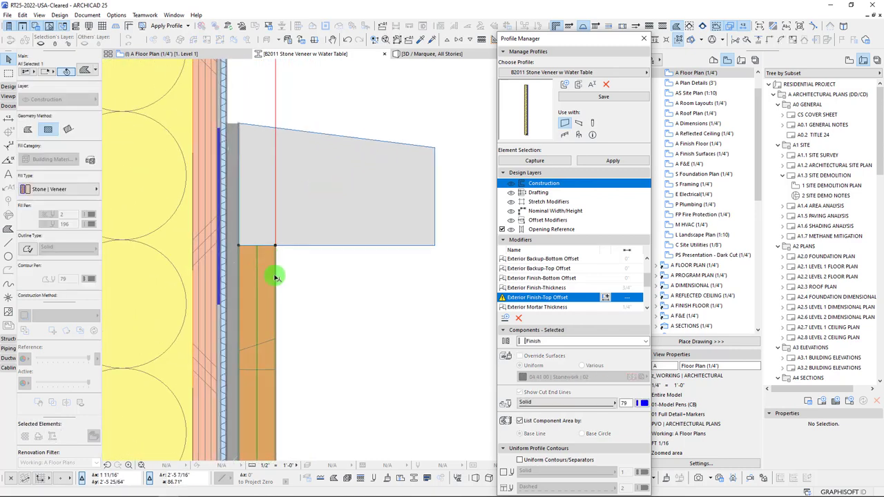
click(275, 277)
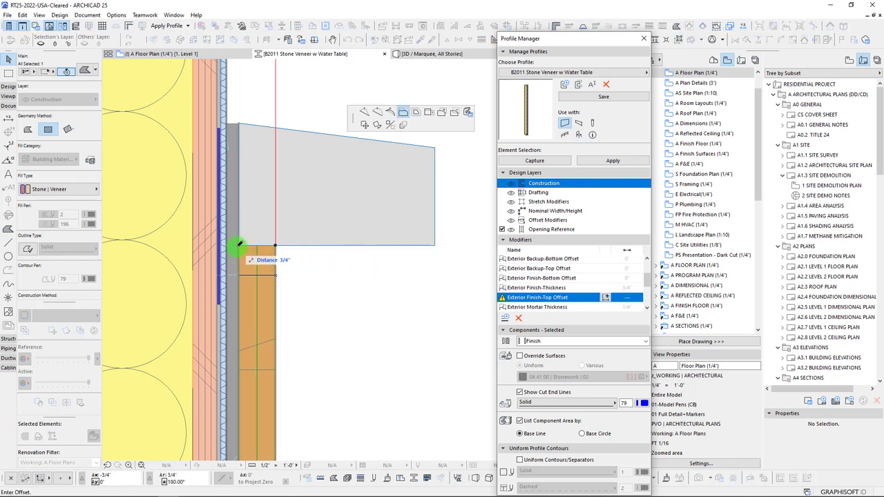
click(390, 258)
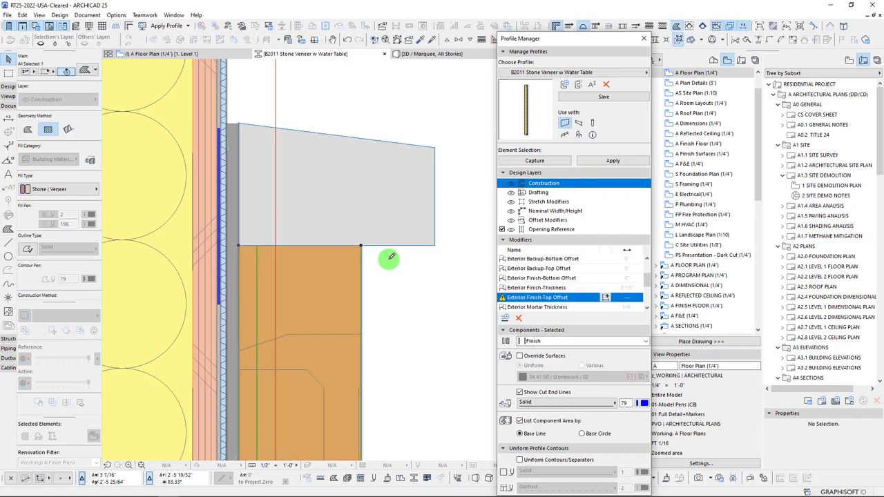
key(m)
click(361, 245)
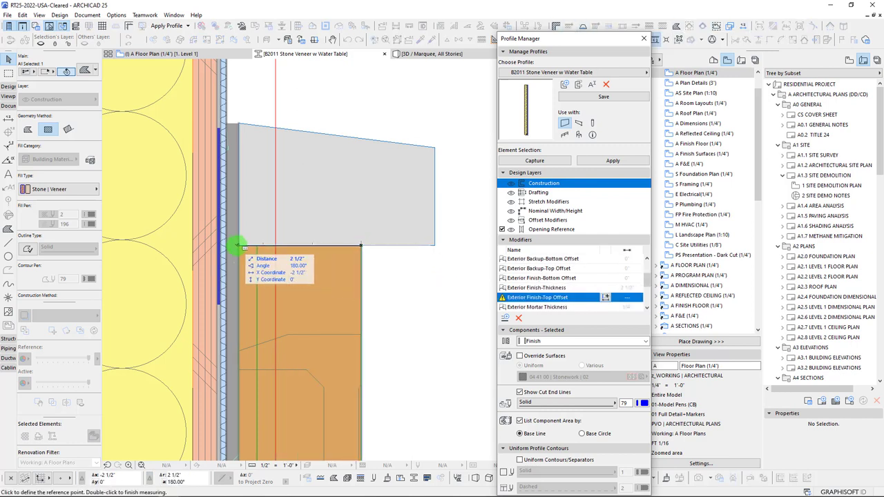
key(Escape)
key(Escape)
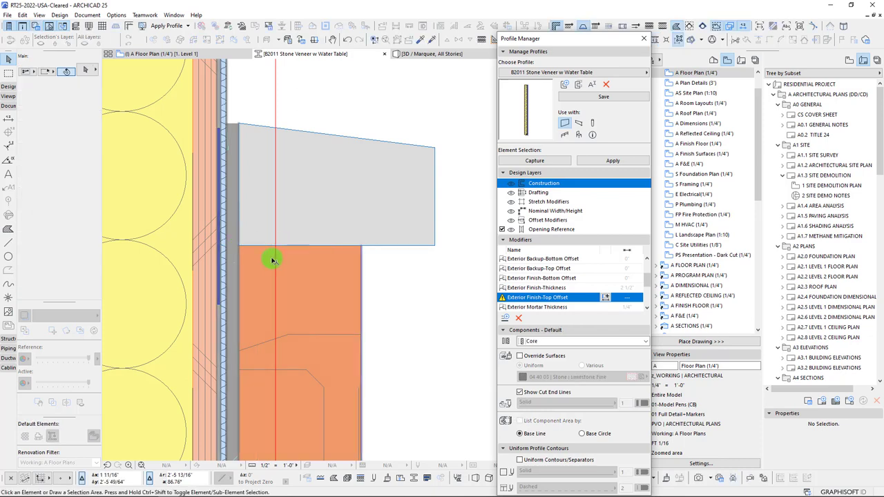
Step: Save the complex profile, accepting removal of the modifiers without assigned edges and clearing of the undo queue
scroll(265, 258, down, 6)
scroll(262, 268, down, 5)
scroll(272, 295, up, 7)
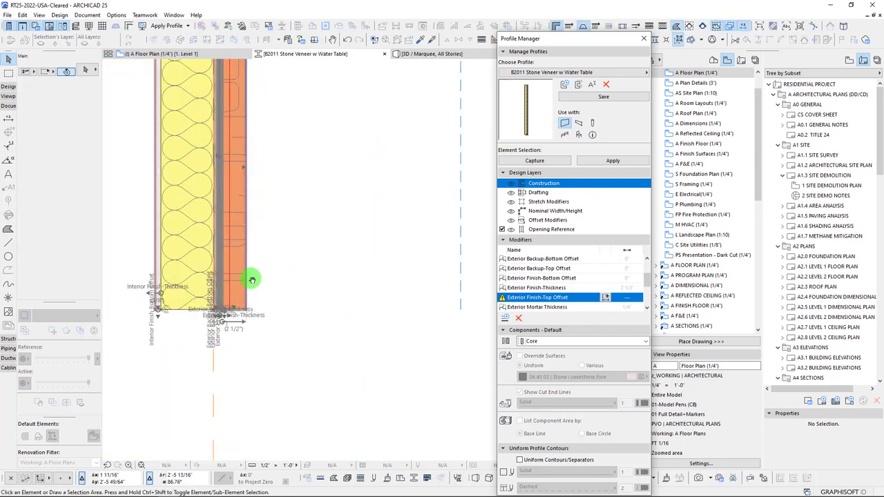
middle_drag(265, 202, 285, 378)
middle_drag(348, 138, 347, 170)
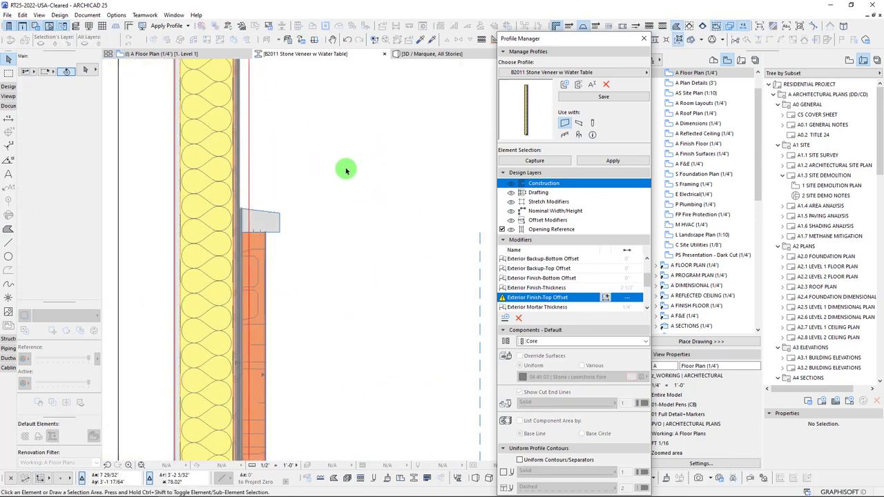
click(588, 99)
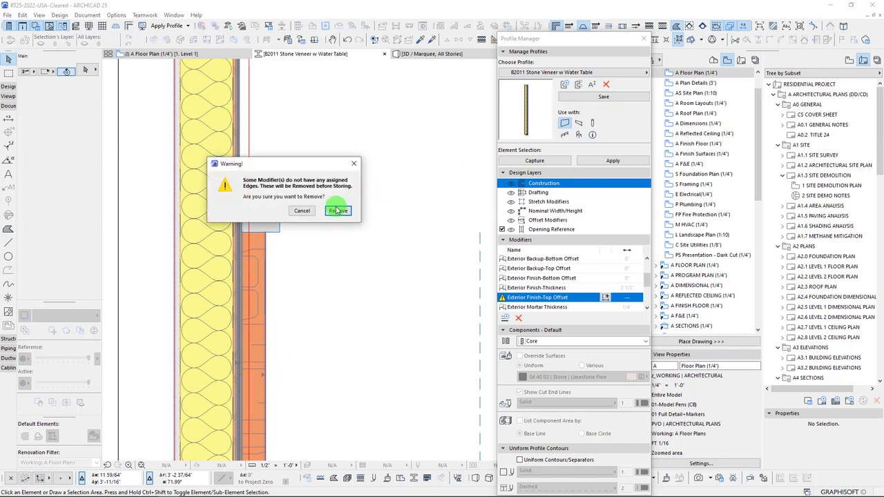
drag(306, 169, 378, 123)
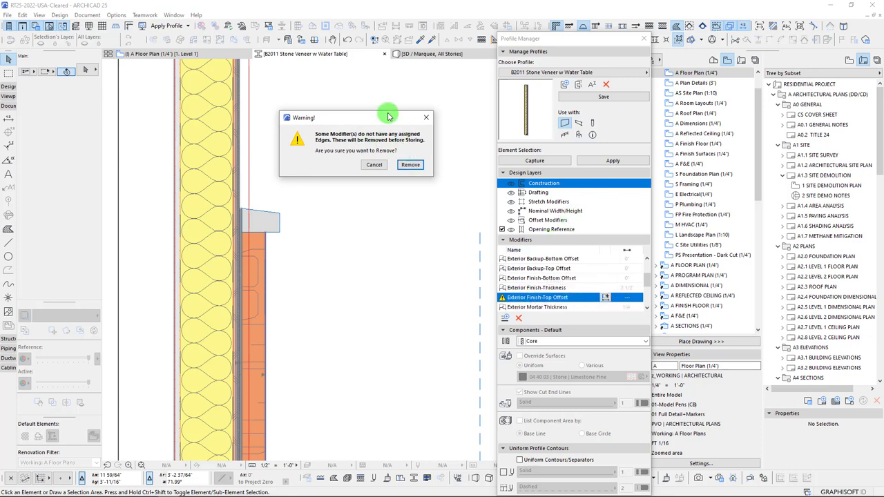
click(407, 165)
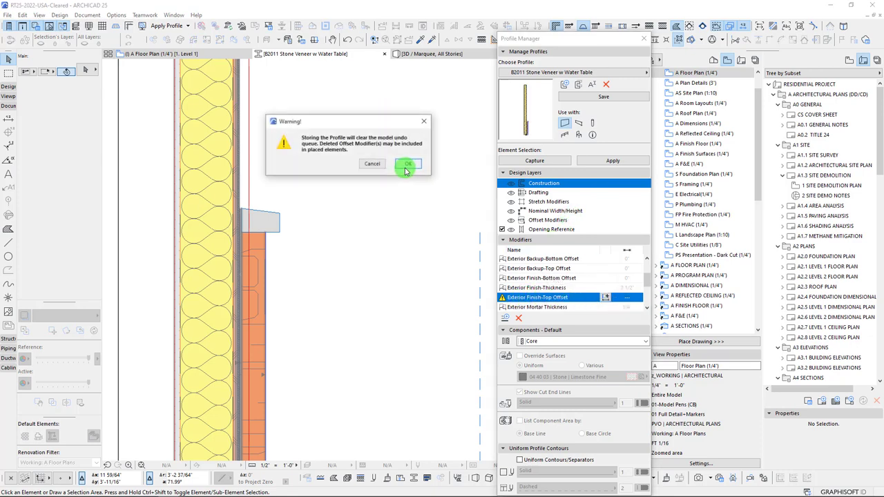
click(404, 168)
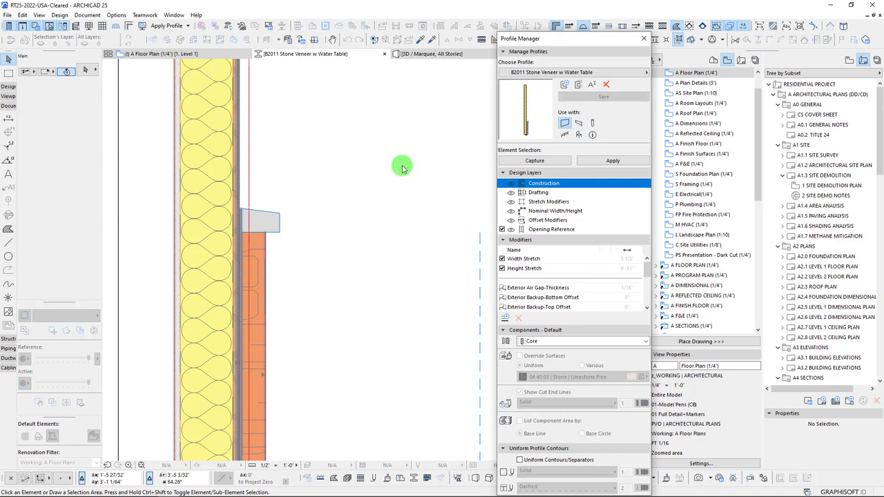
Step: Apply the B2011 Stone Veneer w Water Table profile to the wall under COMPLEX PROFILE v2 on the floor plan
click(166, 53)
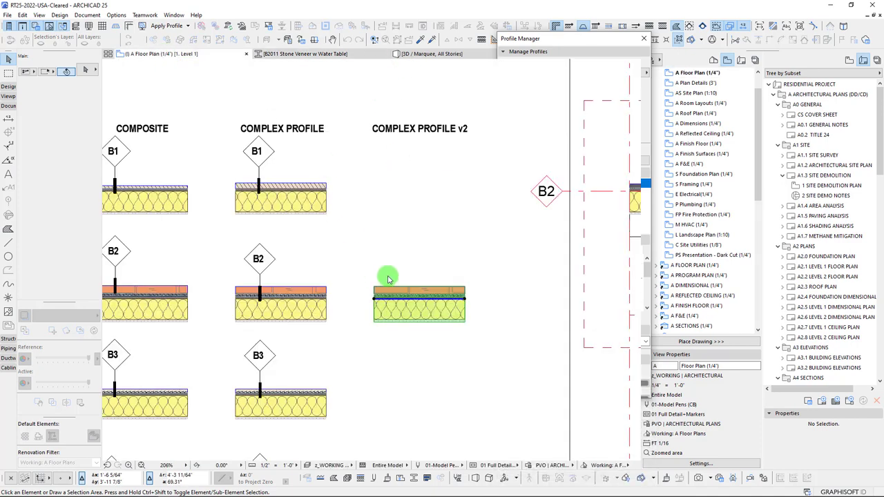
click(374, 245)
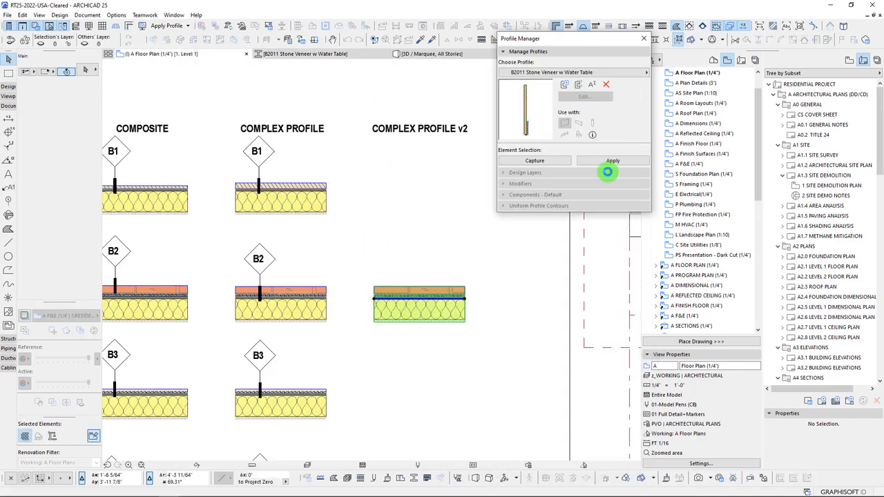
click(612, 161)
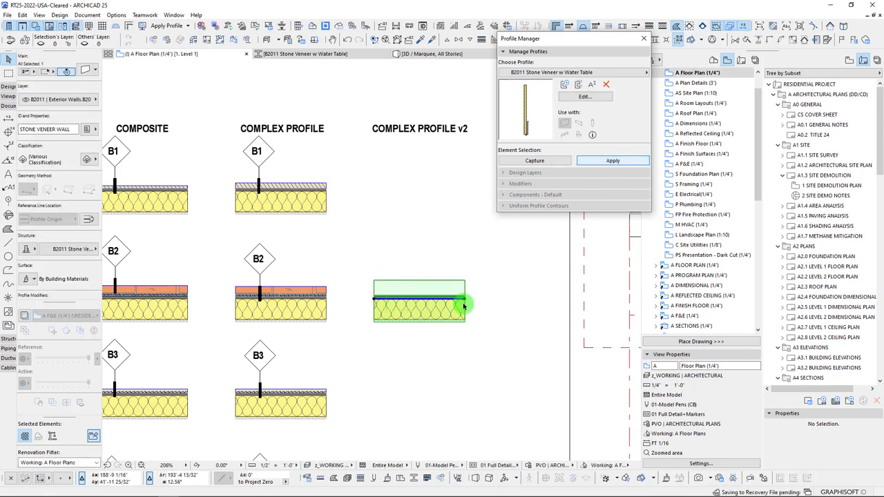
scroll(464, 306, up, 5)
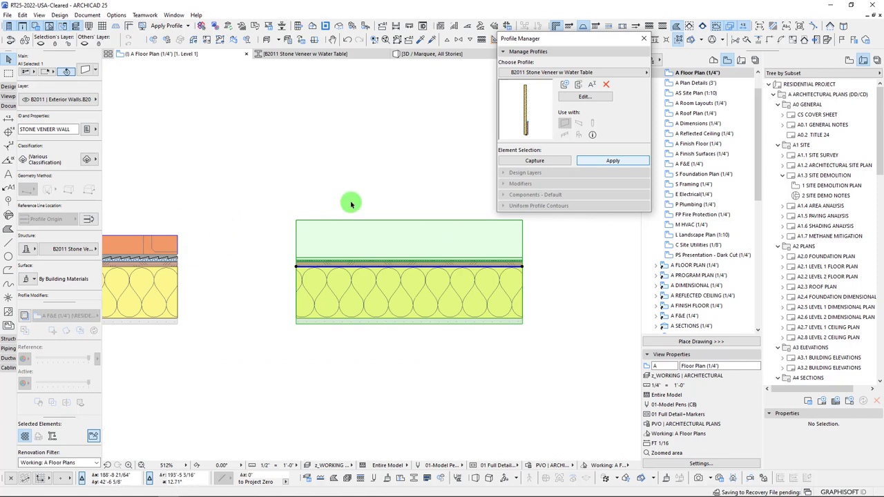
middle_drag(364, 284, 335, 310)
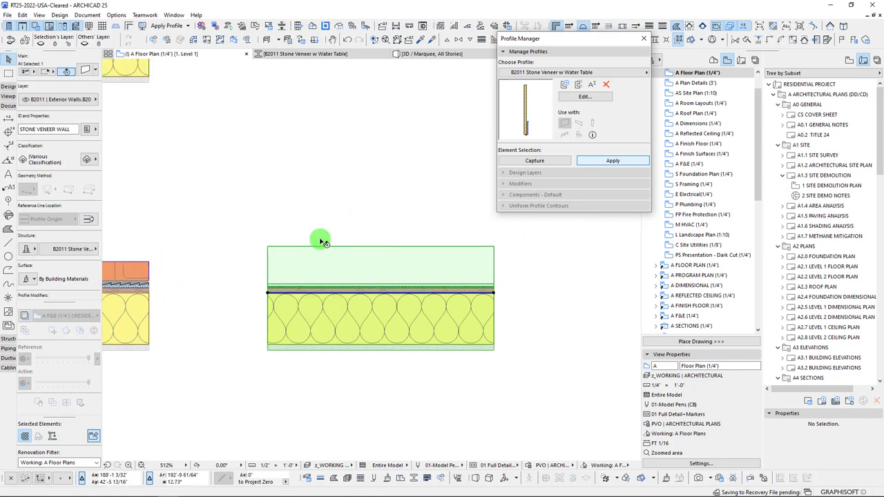
Step: Measure the limestone water table's depth at the end of the COMPLEX PROFILE v2 wall on the floor plan
key(m)
scroll(248, 278, up, 8)
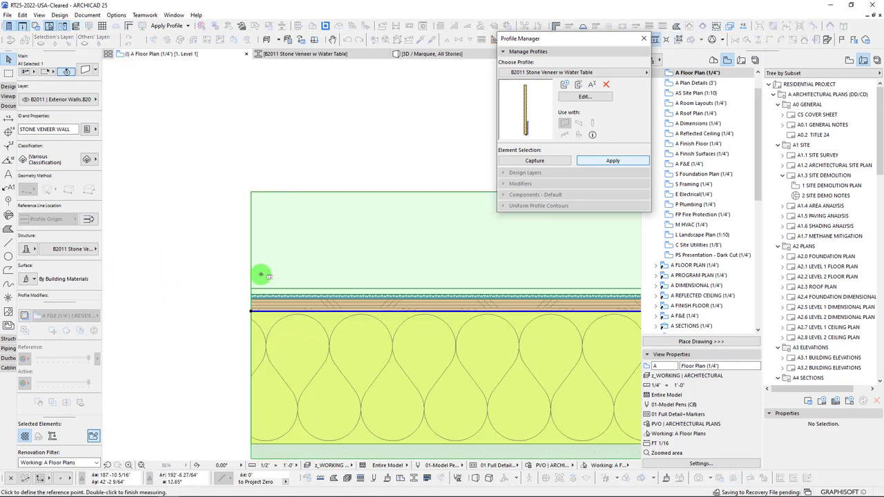
click(233, 102)
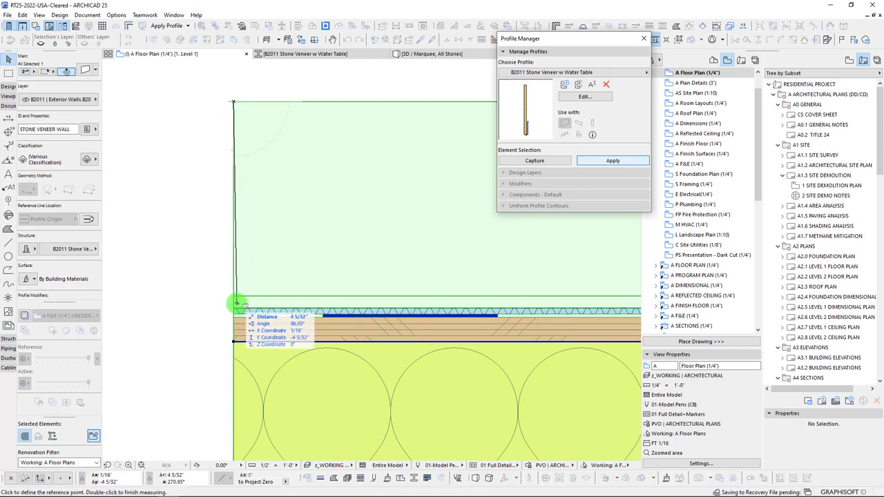
scroll(235, 297, down, 3)
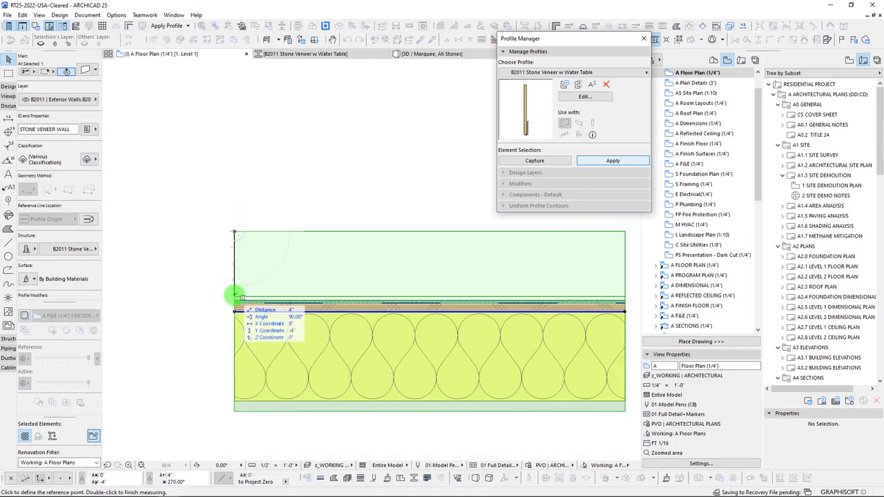
scroll(234, 295, down, 5)
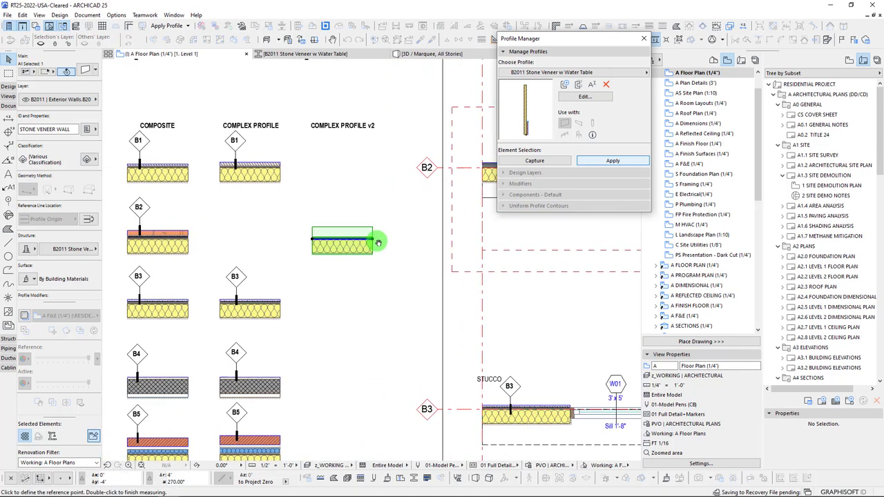
key(Escape)
Step: Show only the COMPLEX PROFILE v2 wall in 3D and examine its stone veneer and sloped limestone cap
scroll(316, 245, up, 3)
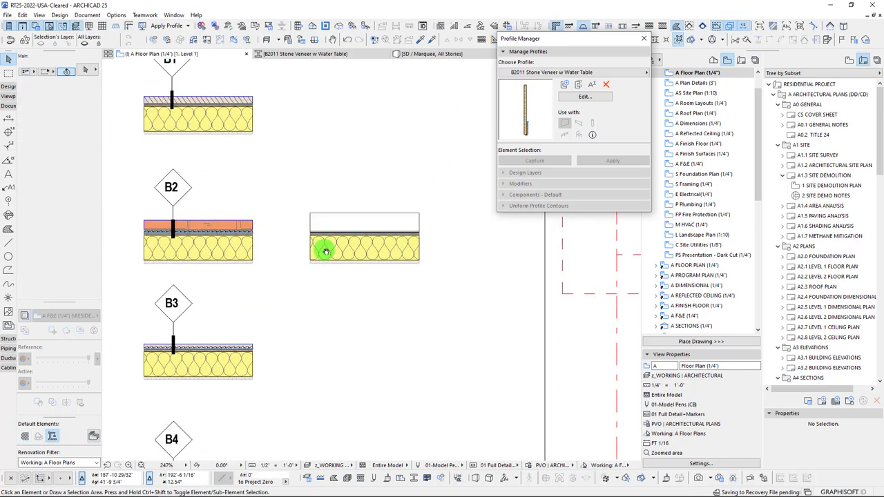
click(325, 251)
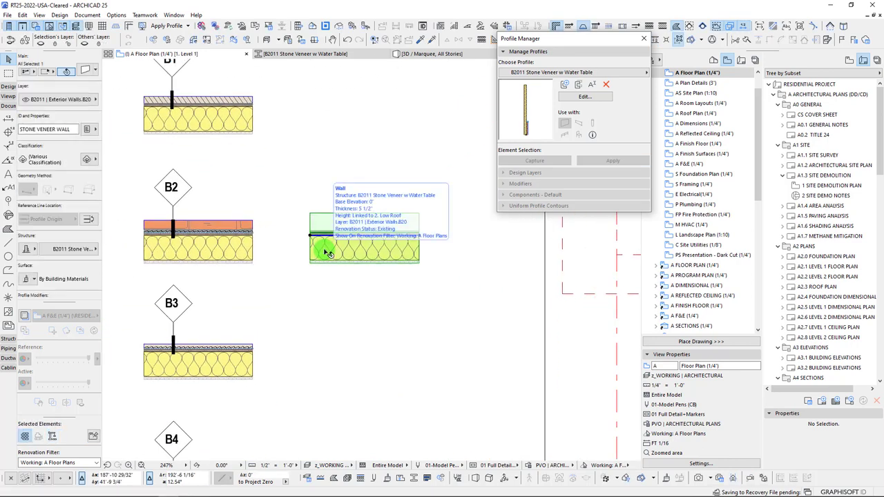
key(F5)
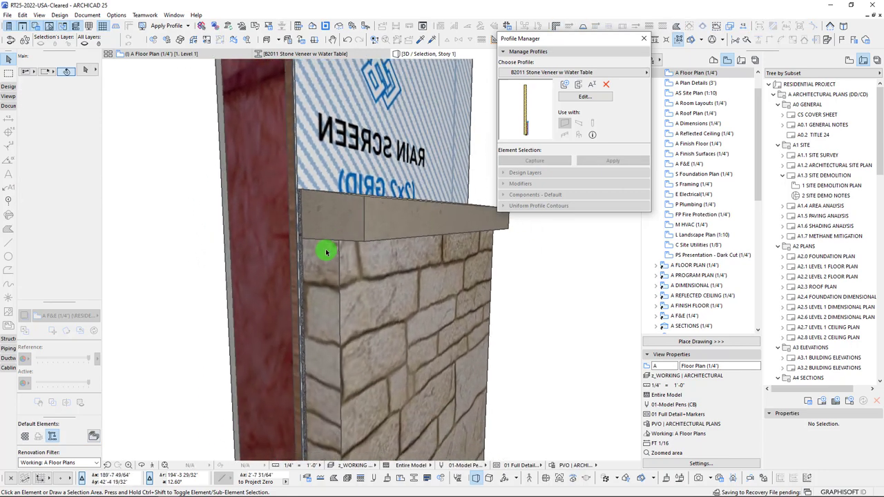
click(381, 237)
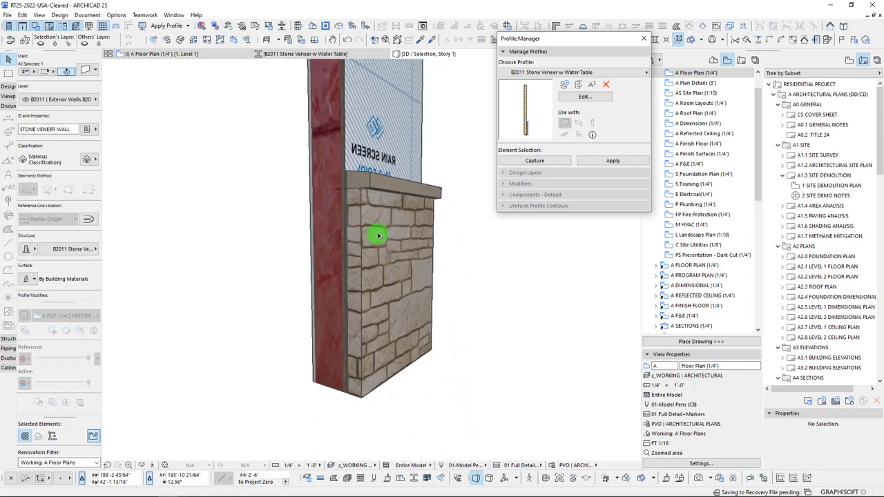
shift+middle_drag(378, 235, 353, 228)
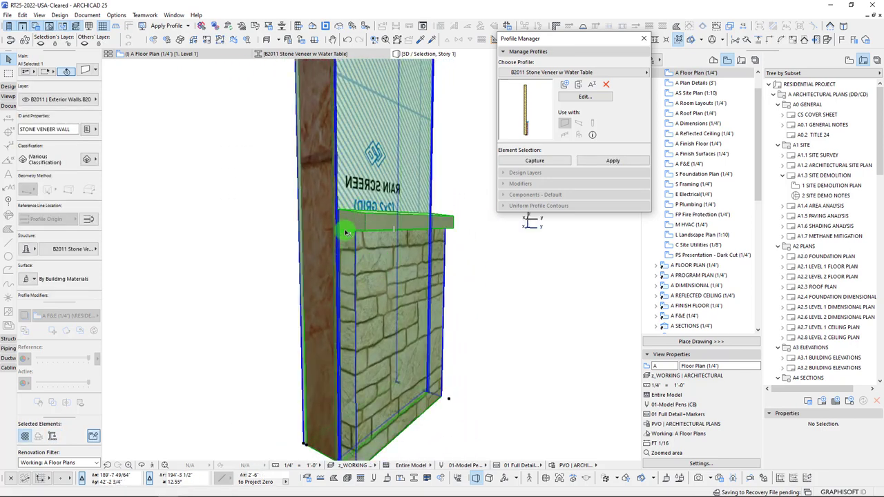
scroll(347, 286, down, 4)
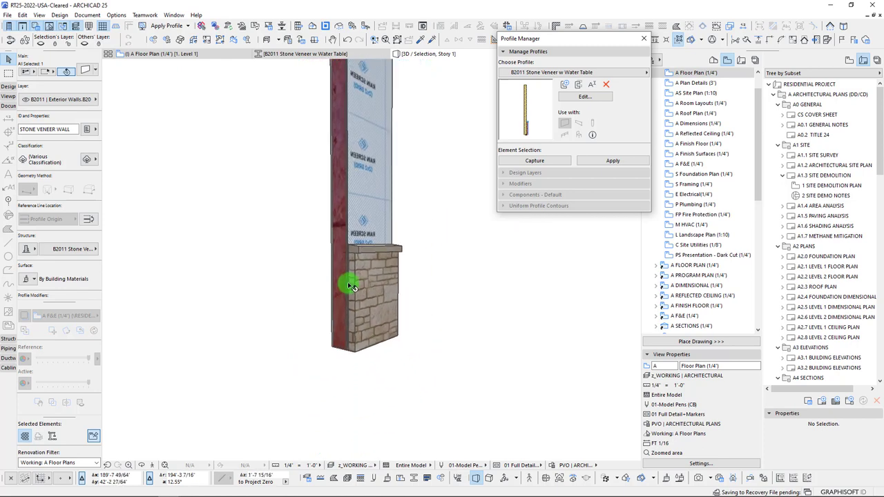
scroll(348, 280, up, 4)
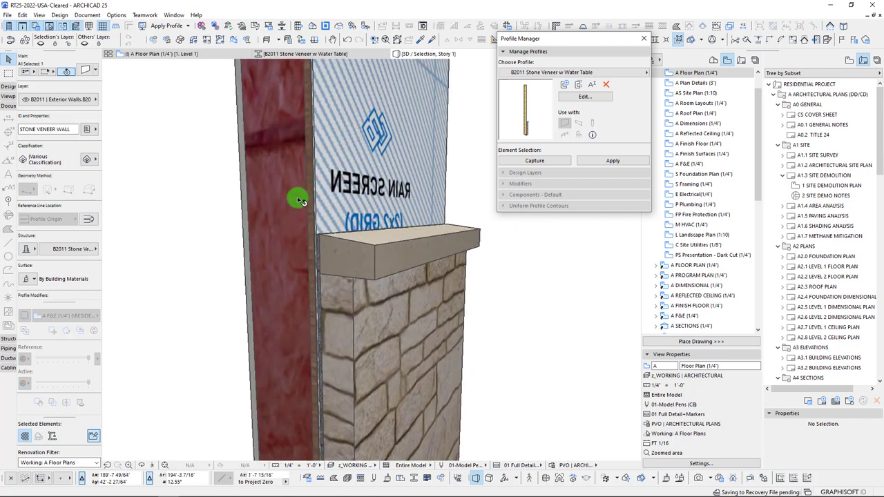
mouse_move(298, 200)
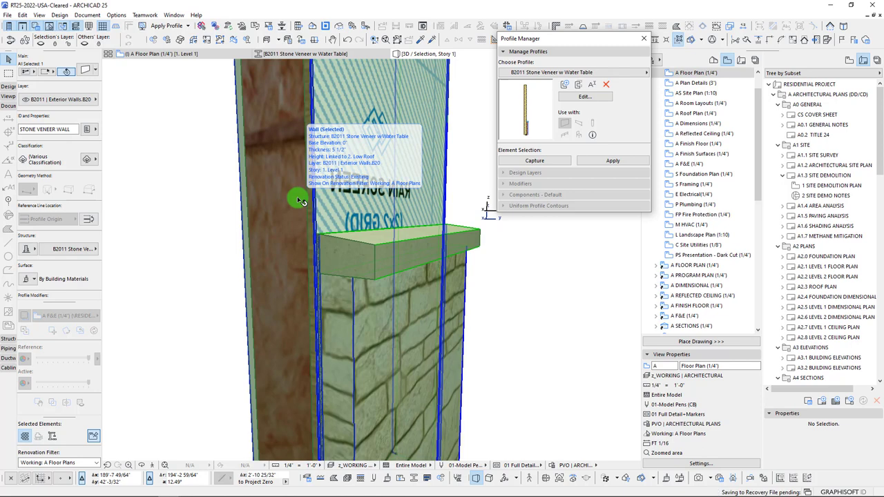
Step: Reopen the B2011 Stone Veneer w Water Table profile for editing and add an offset modifier named "Height Stretch - Mid Point"
click(584, 97)
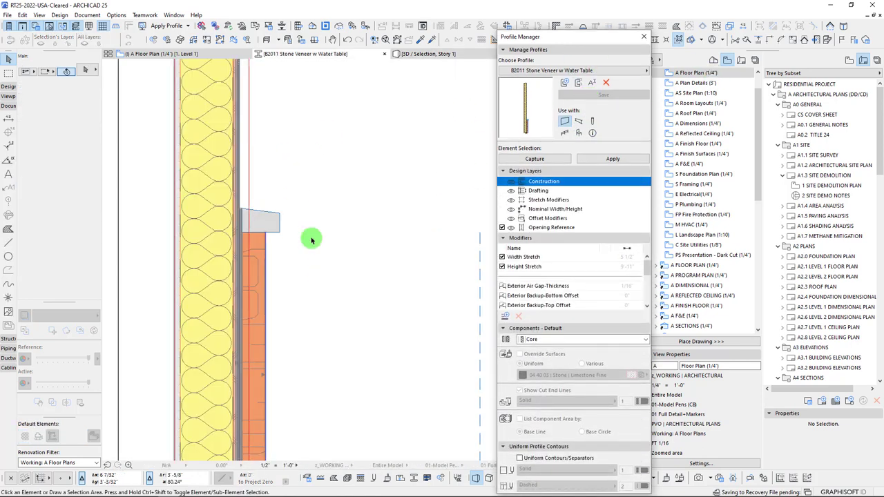
scroll(324, 226, down, 2)
middle_drag(323, 261, 324, 229)
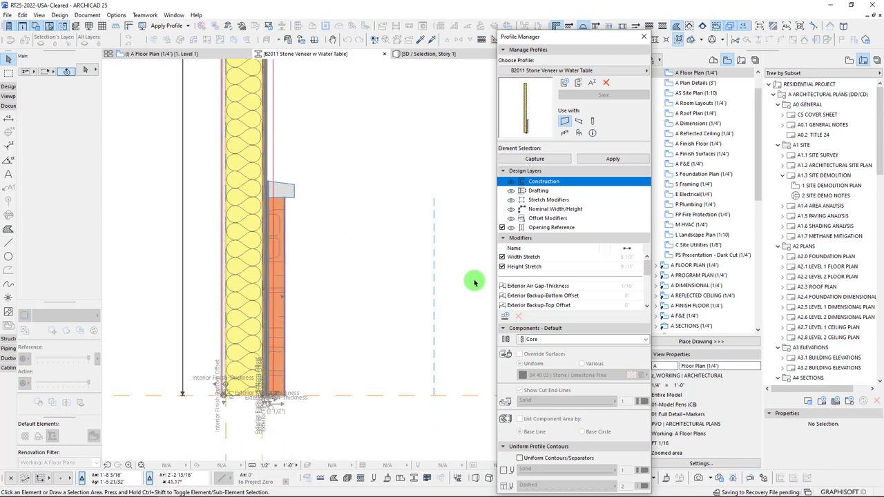
scroll(501, 293, down, 3)
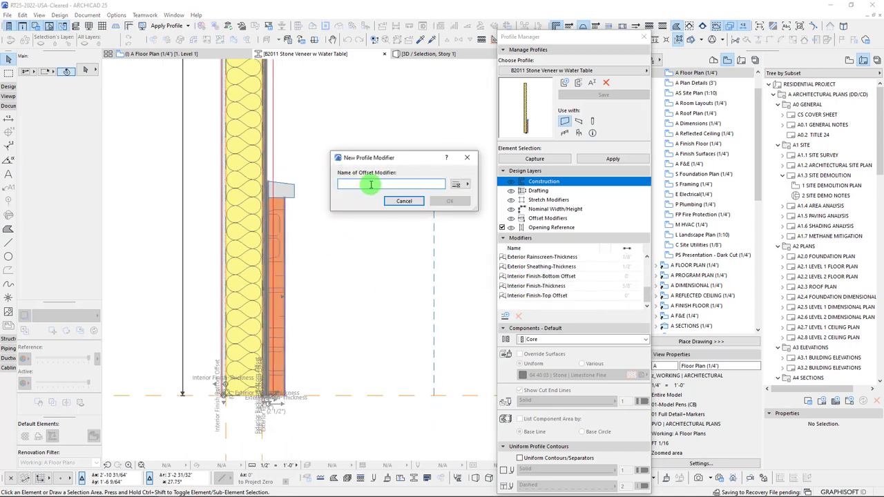
click(455, 184)
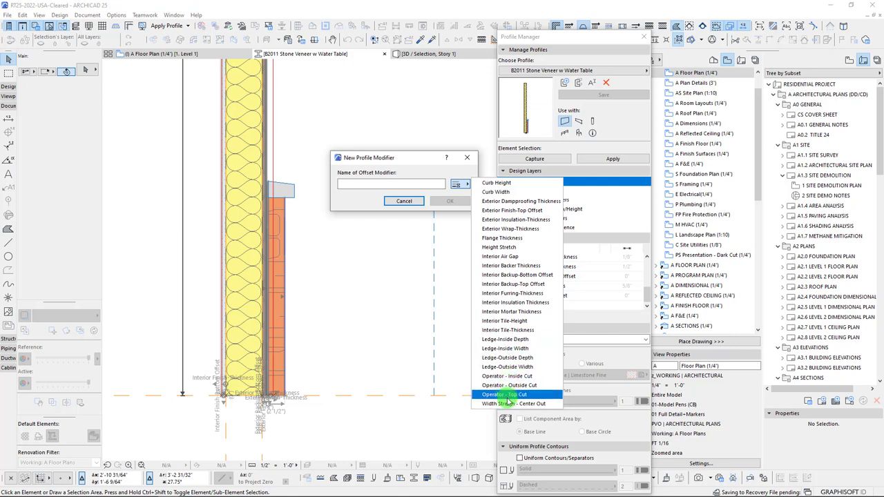
click(384, 184)
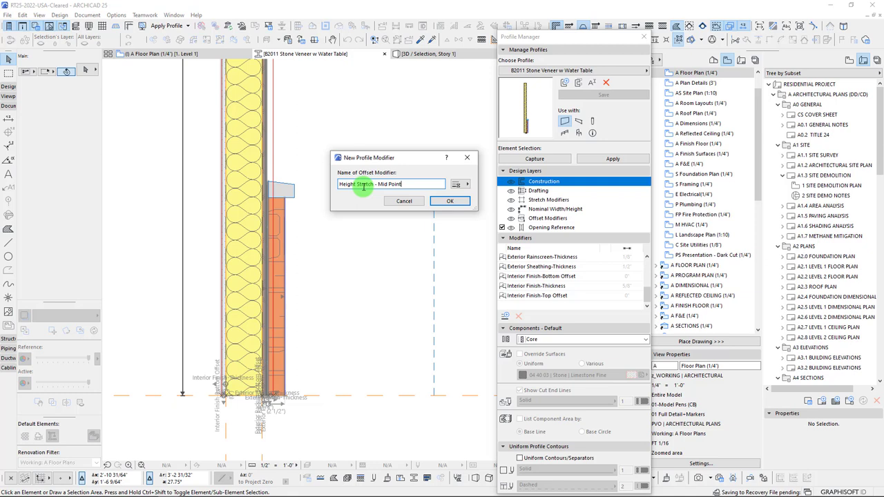
key(Return)
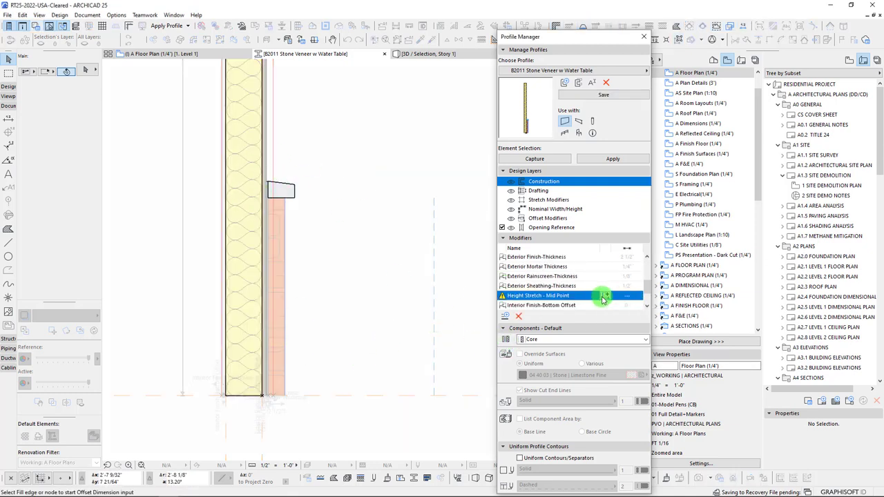
Step: Define the Height Stretch - Mid Point offset from the framing core's base corner to the limestone's underside, placing its dimension outside the veneer
scroll(260, 395, up, 5)
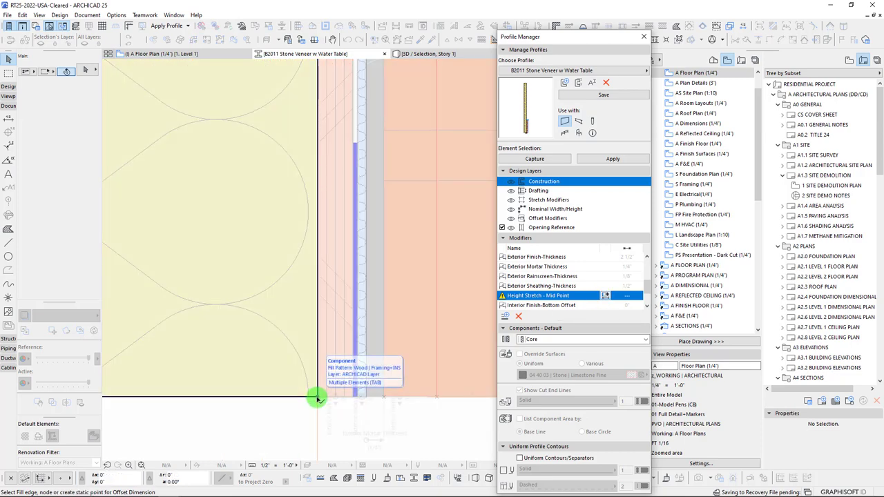
scroll(317, 399, down, 4)
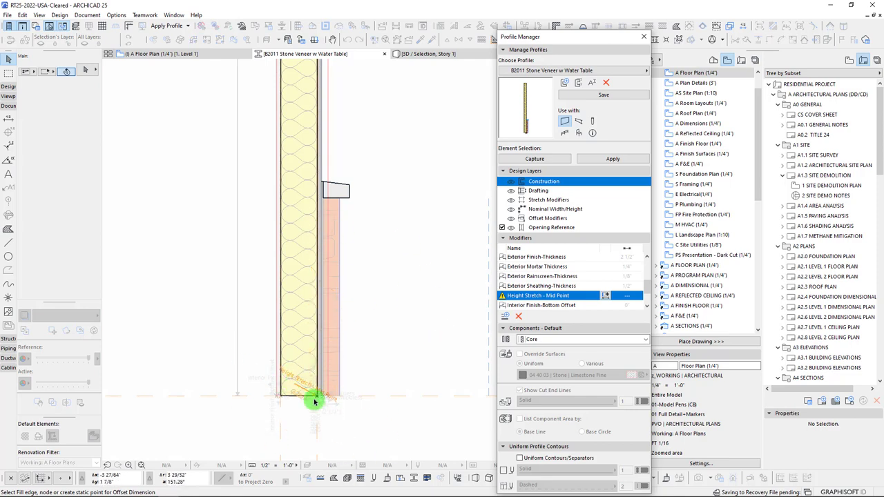
click(315, 397)
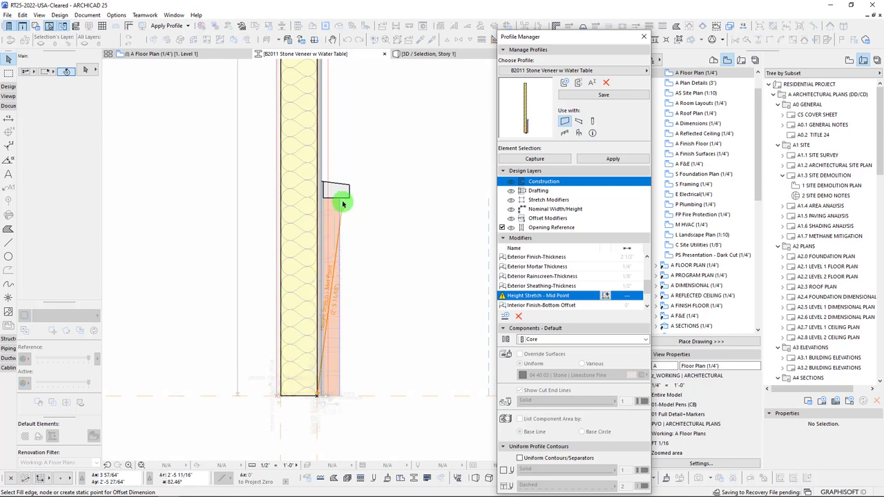
scroll(343, 204, up, 5)
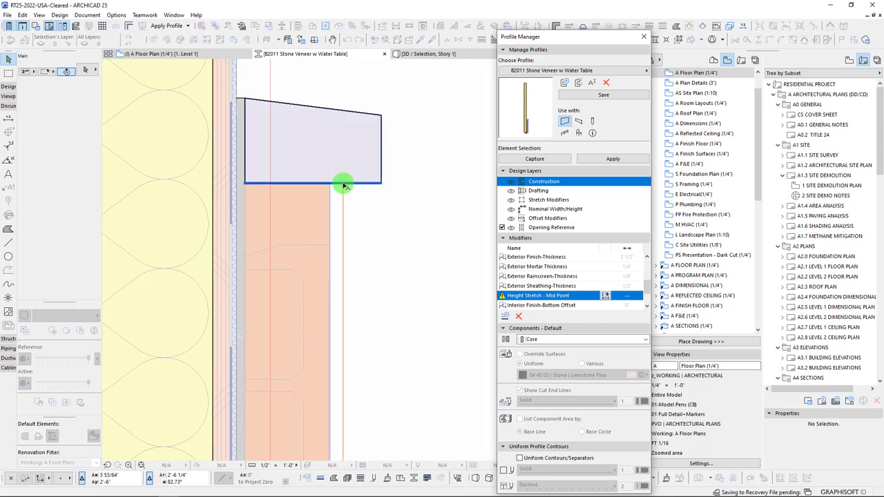
scroll(343, 185, down, 5)
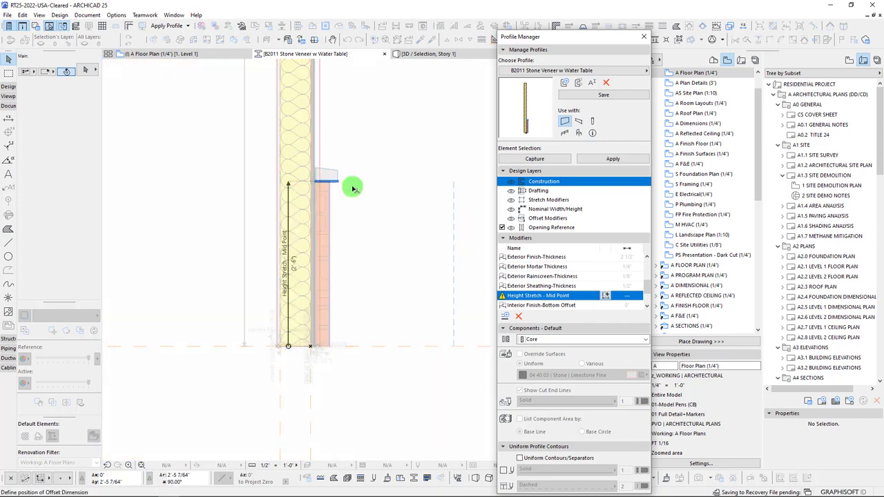
click(352, 188)
click(358, 192)
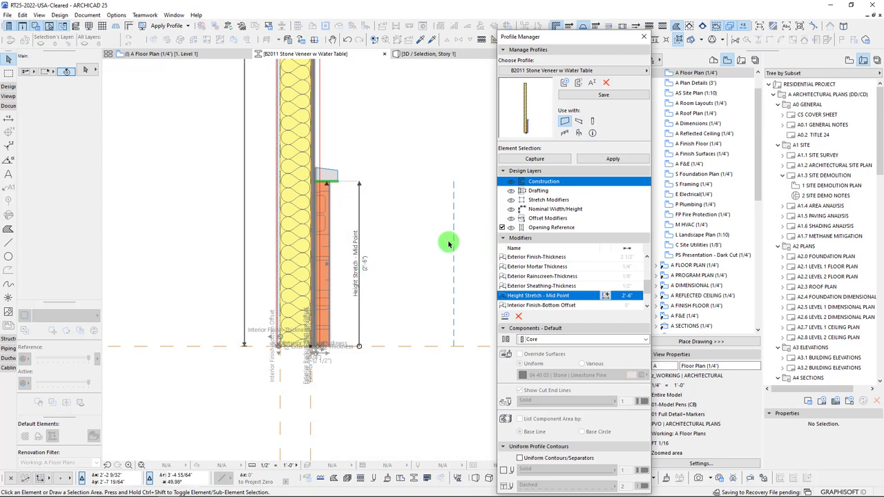
Step: Add the stone veneer's top edge to the Height Stretch - Mid Point modifier
scroll(328, 216, up, 5)
scroll(447, 255, down, 2)
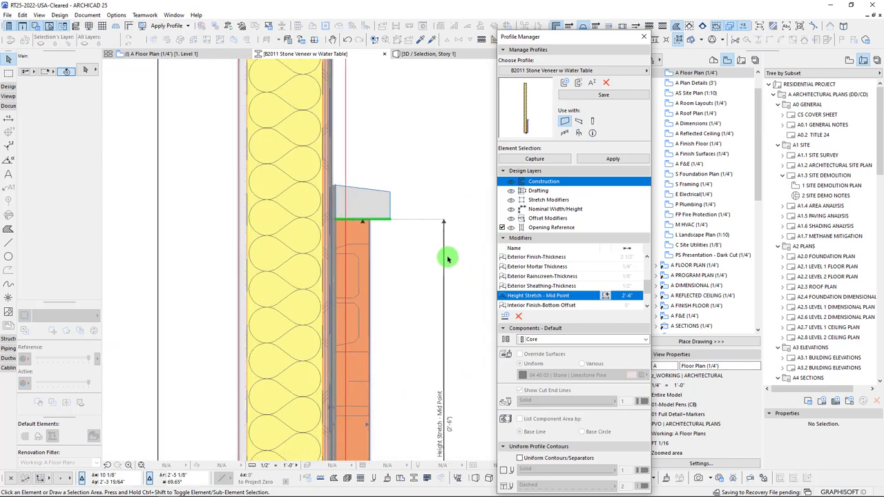
click(453, 262)
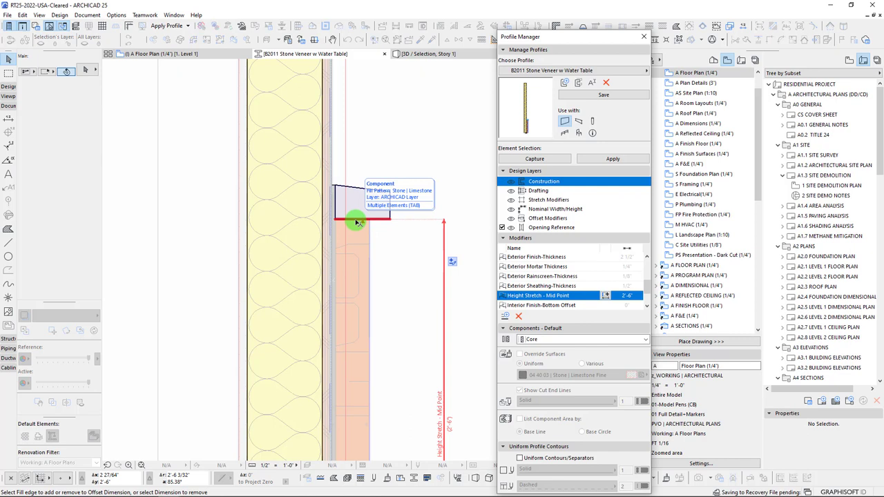
key(Tab)
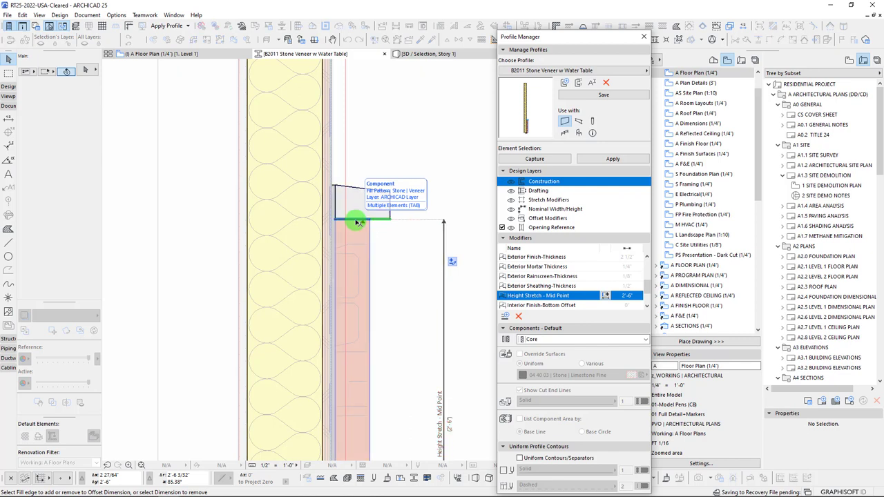
click(356, 221)
click(357, 234)
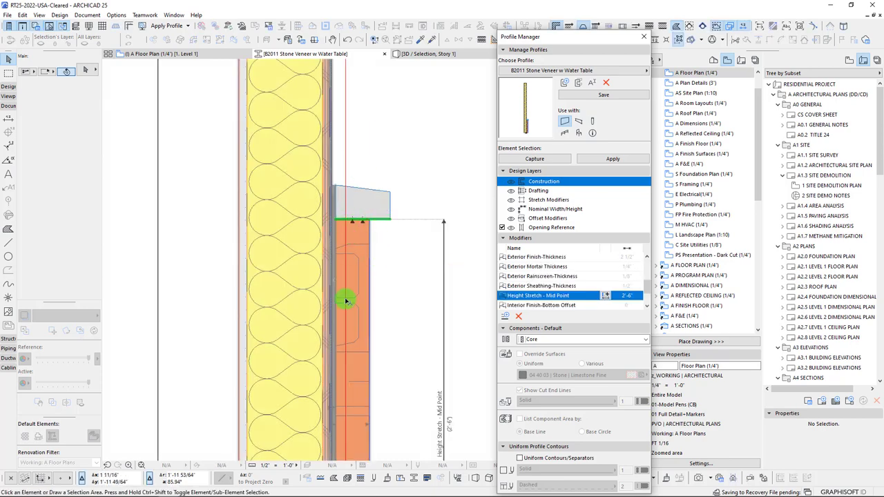
Step: Add the mortar layer's top edge behind the limestone to the Height Stretch - Mid Point modifier
click(444, 246)
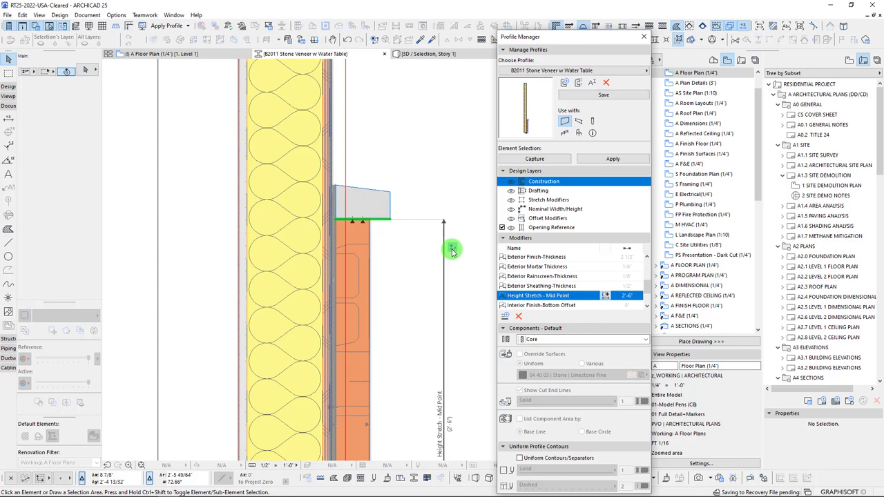
scroll(335, 187, up, 5)
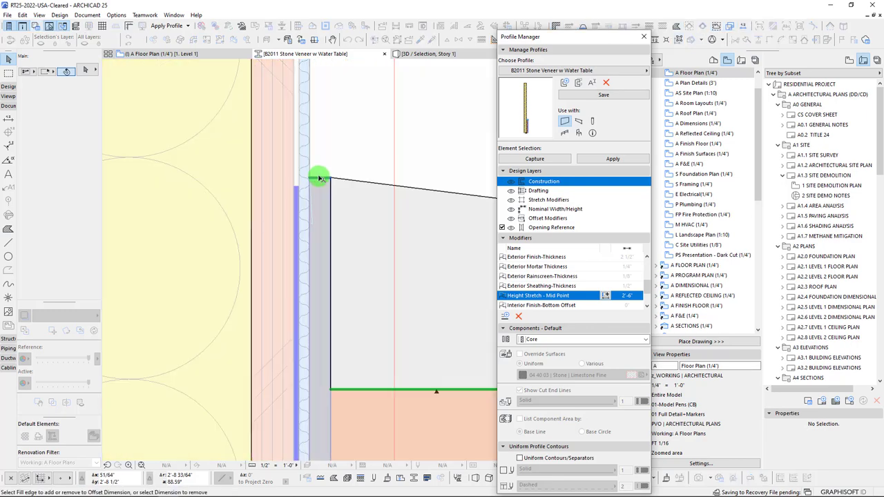
click(323, 179)
click(326, 208)
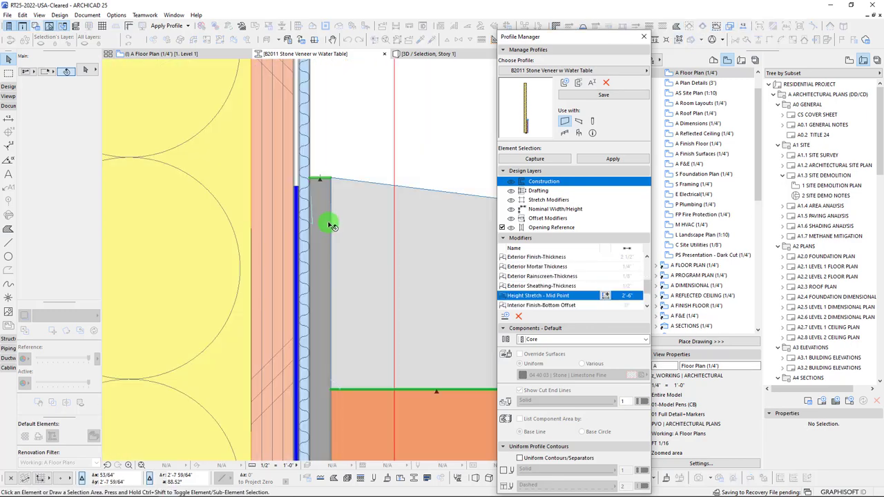
Step: Check the edges assigned to the Height Stretch - Mid Point modifier and save the complex profile
scroll(325, 221, down, 5)
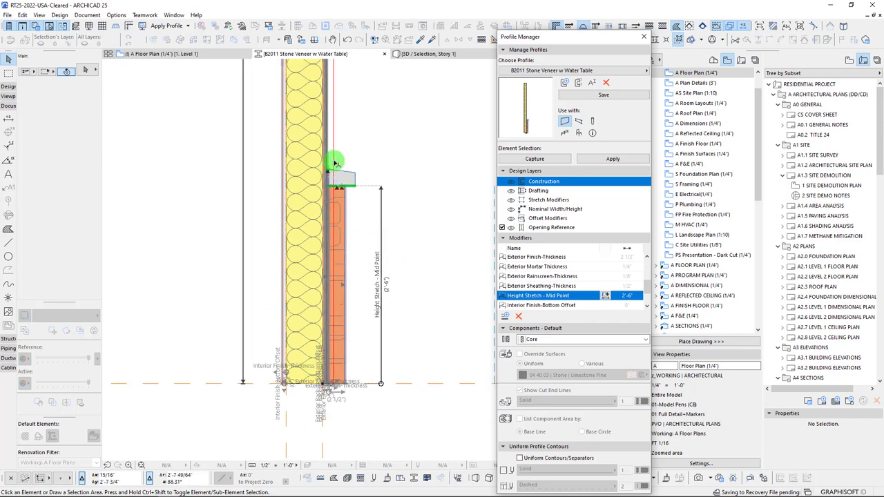
scroll(343, 163, up, 4)
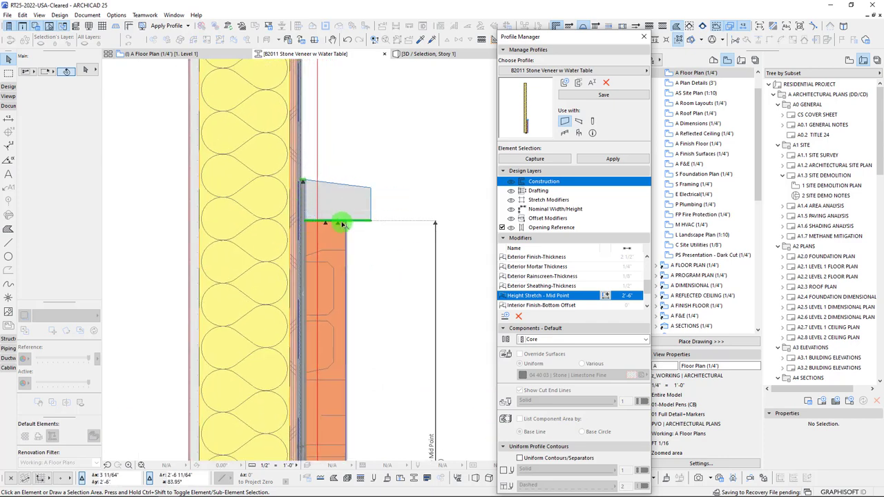
scroll(321, 219, down, 3)
middle_drag(321, 219, 315, 187)
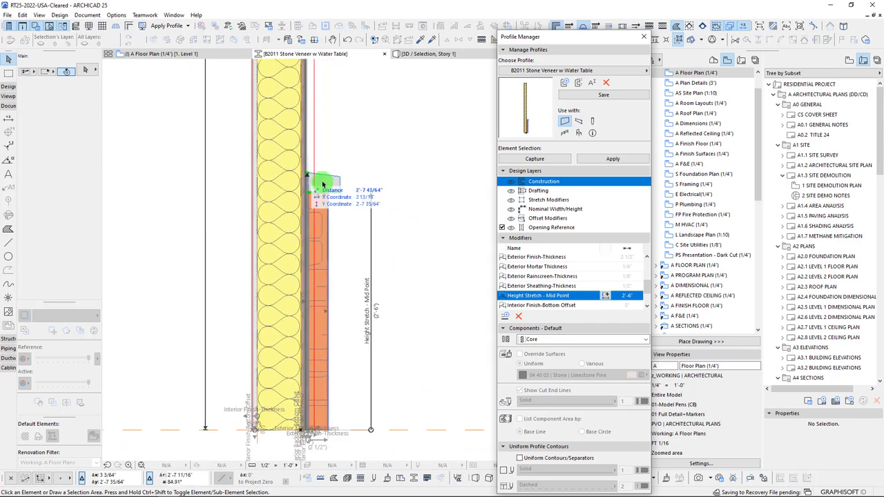
click(607, 96)
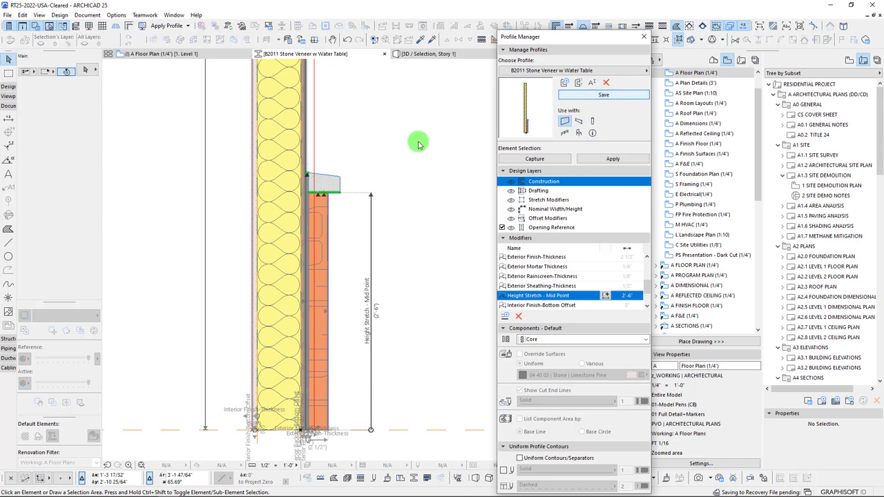
Step: Try lowering the water table on the sample wall in 3D by stretching Height Stretch - Mid Point to about 1'-11"
click(422, 54)
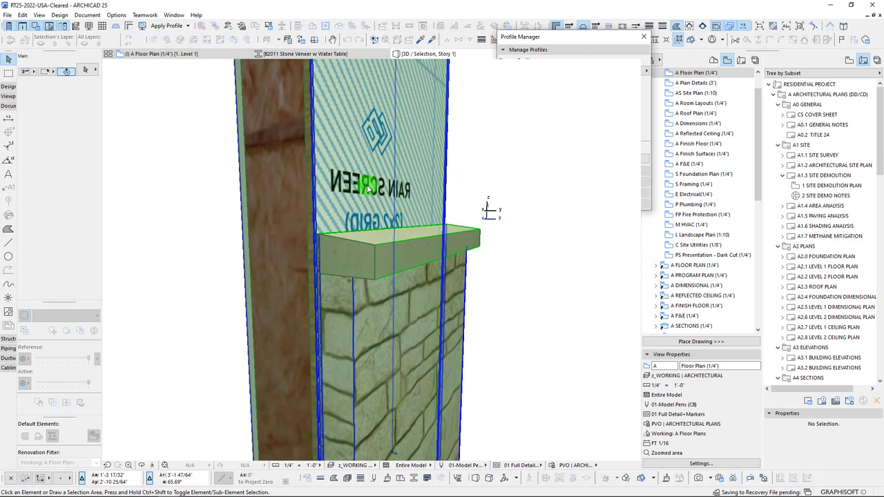
click(368, 188)
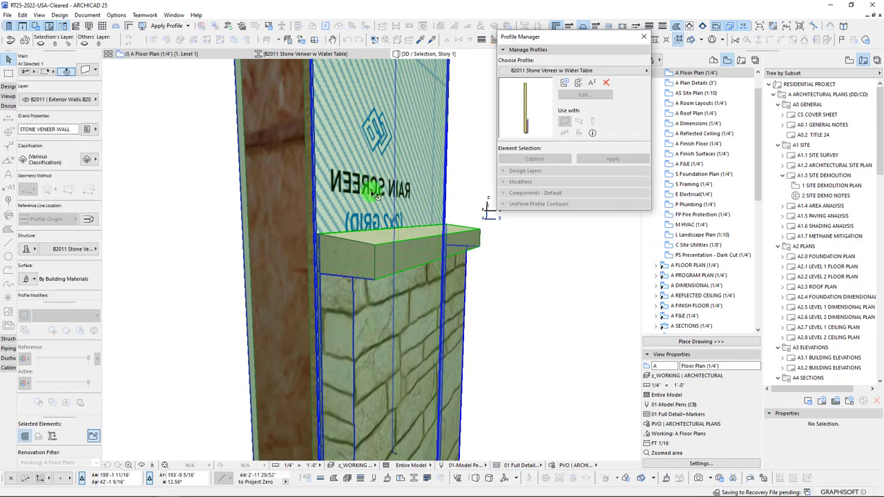
click(348, 278)
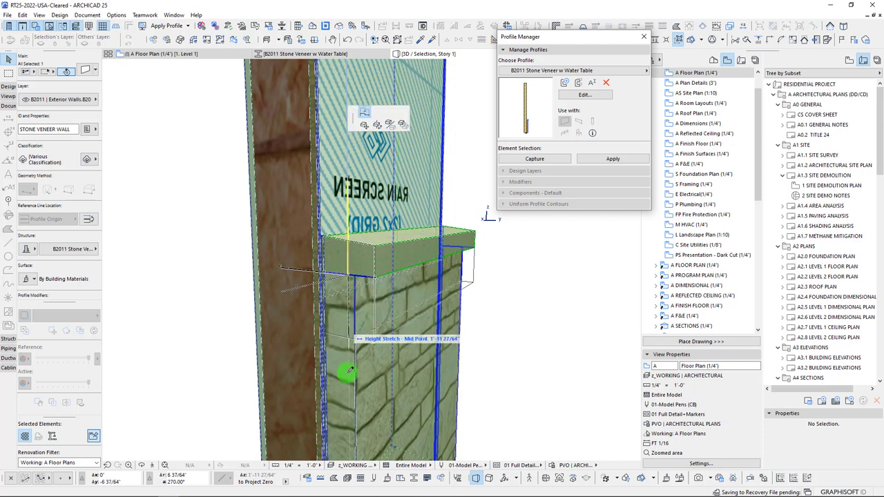
click(349, 370)
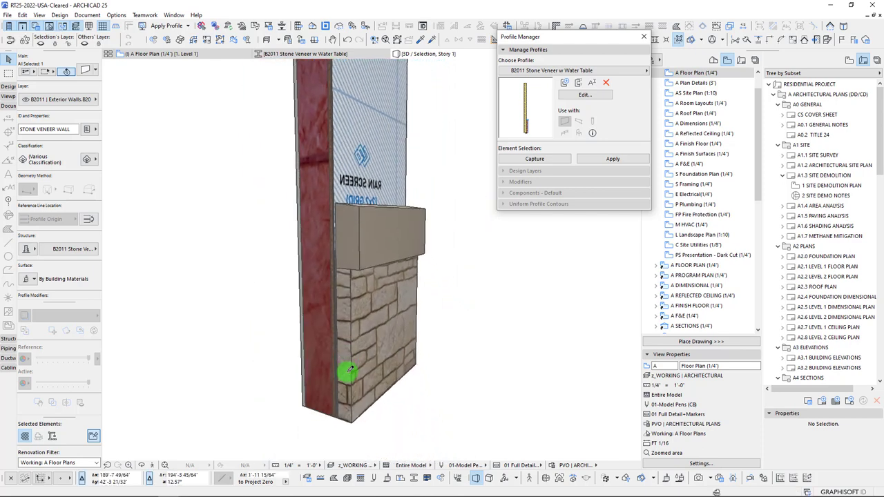
scroll(382, 317, up, 5)
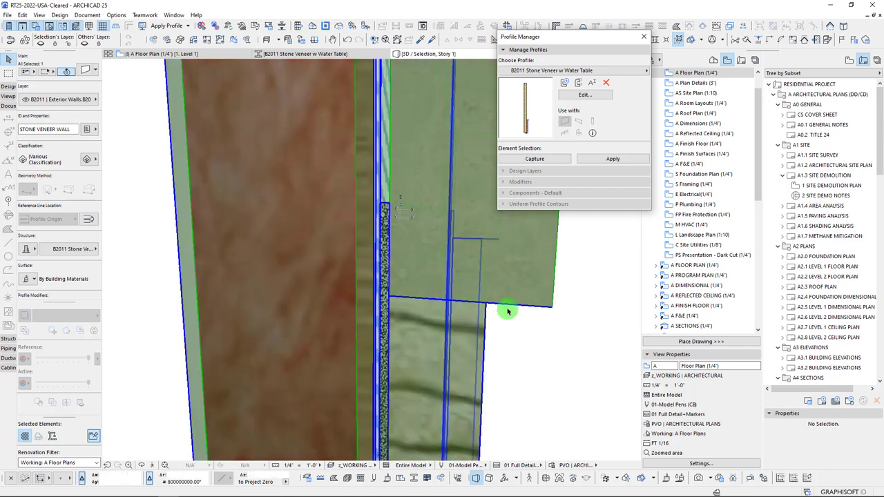
scroll(383, 207, down, 5)
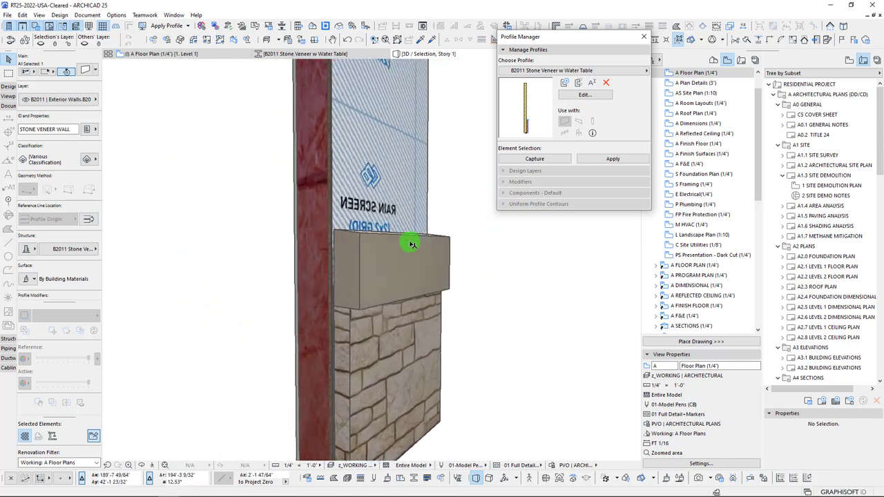
shift+middle_drag(412, 243, 412, 243)
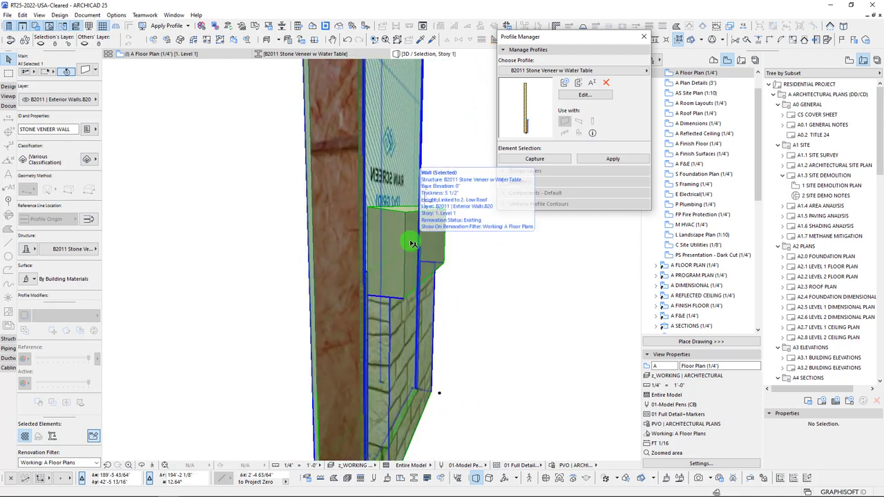
Step: Try raising the water table in 3D by stretching Height Stretch - Mid Point to about 3'-1", and undo the stretch
shift+middle_drag(410, 243, 369, 224)
click(371, 230)
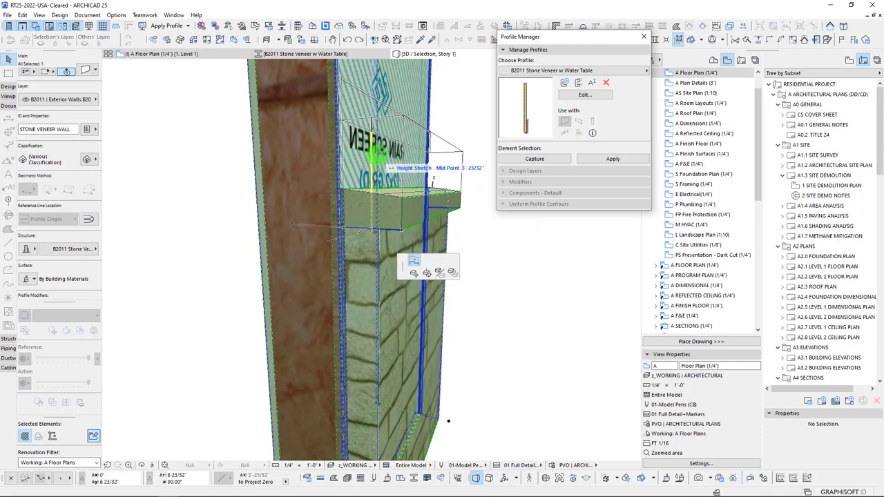
click(378, 153)
click(493, 200)
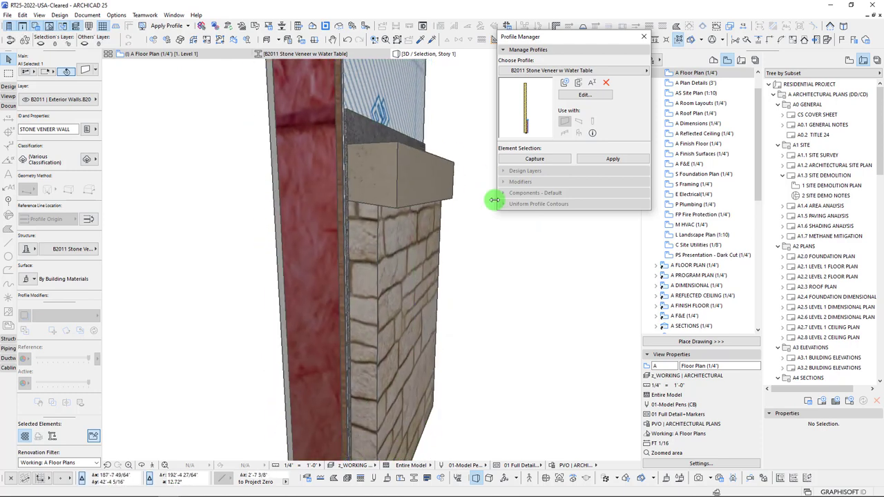
shift+middle_drag(493, 200, 424, 129)
shift+middle_drag(486, 108, 338, 192)
key(ctrl+z)
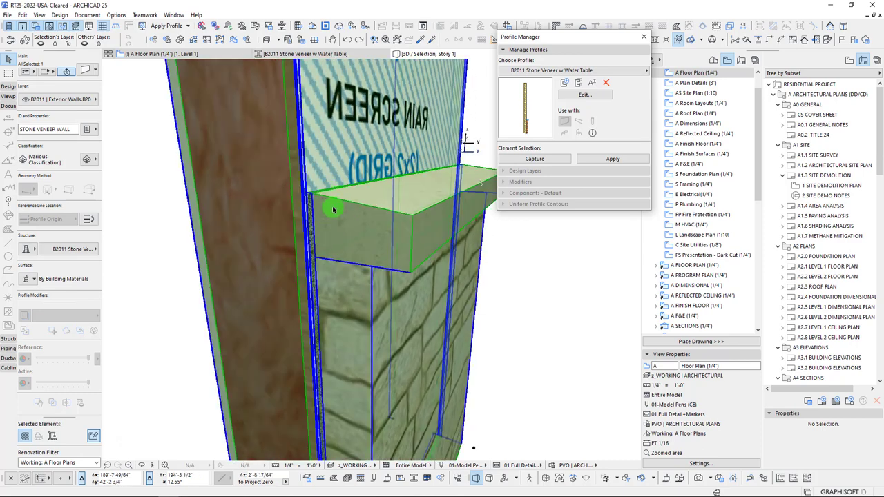
Step: Reopen the B2011 Stone Veneer w Water Table profile for editing and create an offset modifier named Height Stretch - Feature
drag(602, 36, 614, 52)
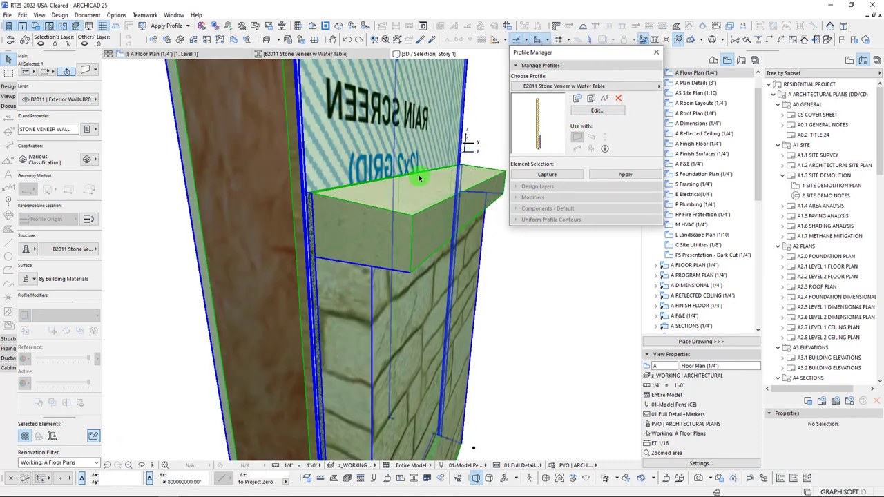
key(Escape)
shift+middle_drag(417, 178, 308, 319)
shift+middle_drag(294, 280, 278, 273)
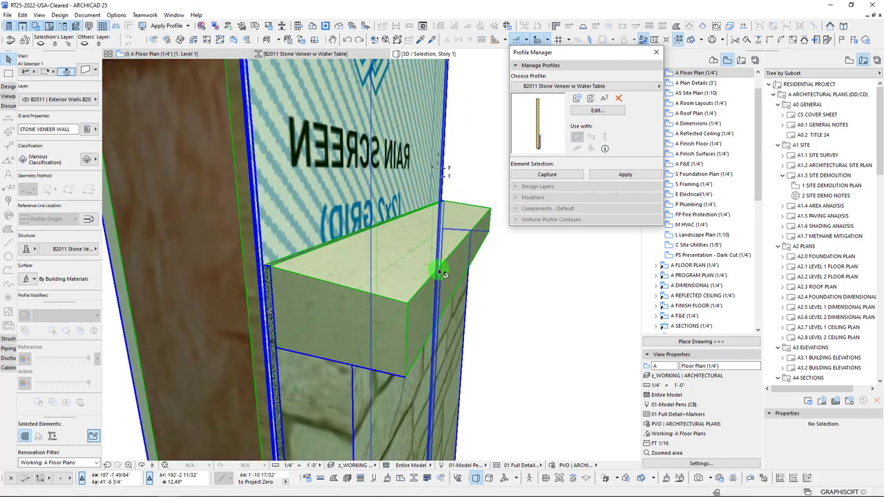
scroll(470, 196, down, 2)
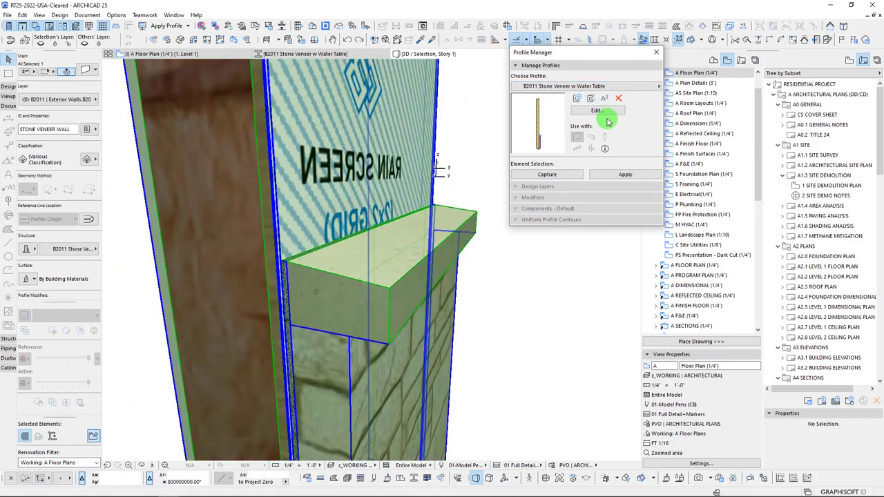
click(598, 111)
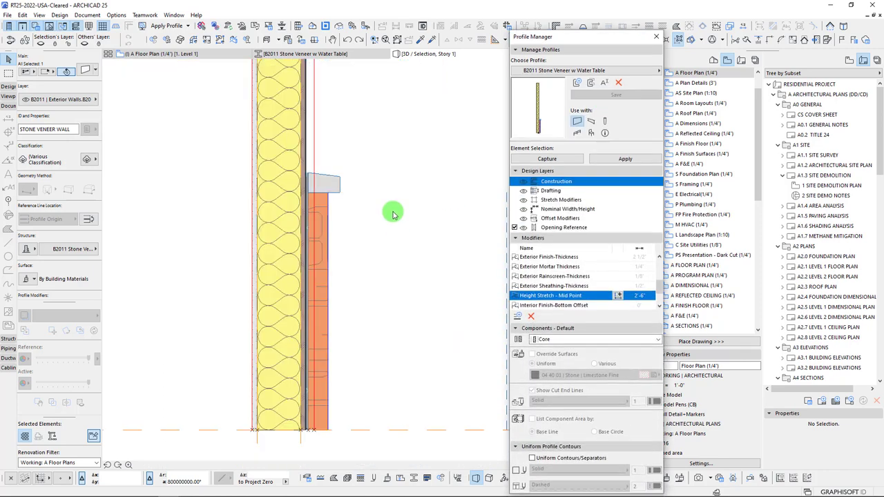
click(323, 194)
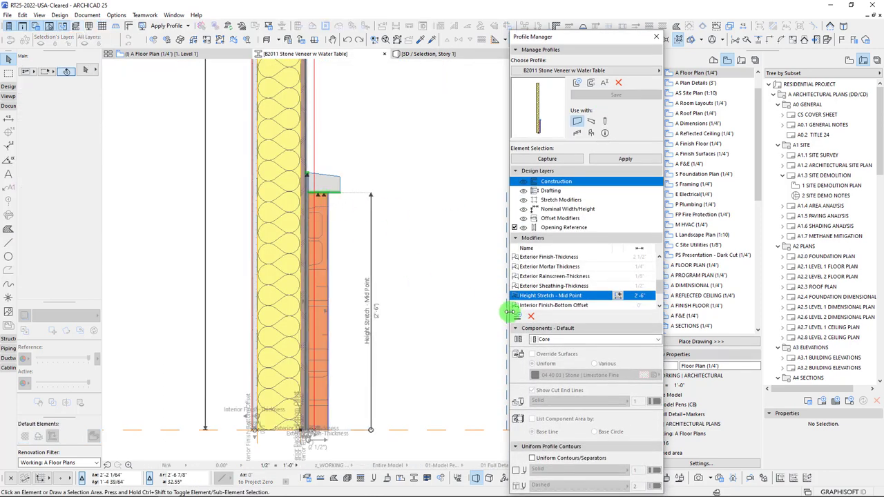
click(518, 316)
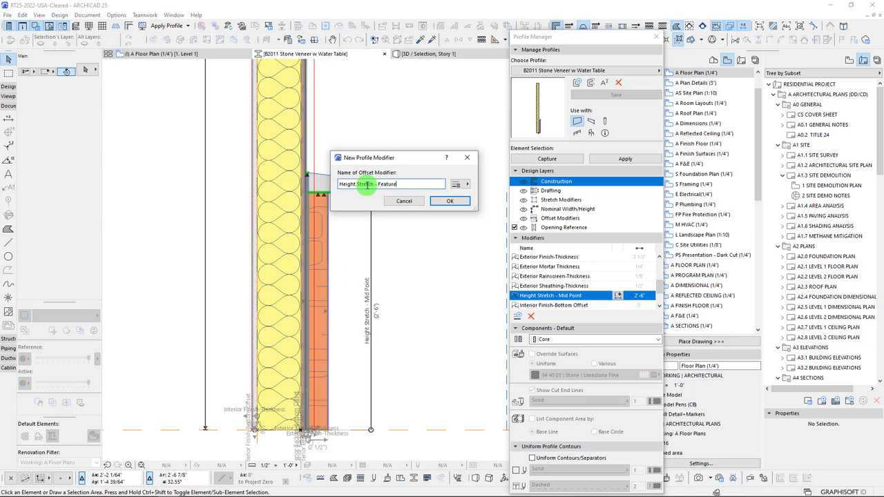
key(Return)
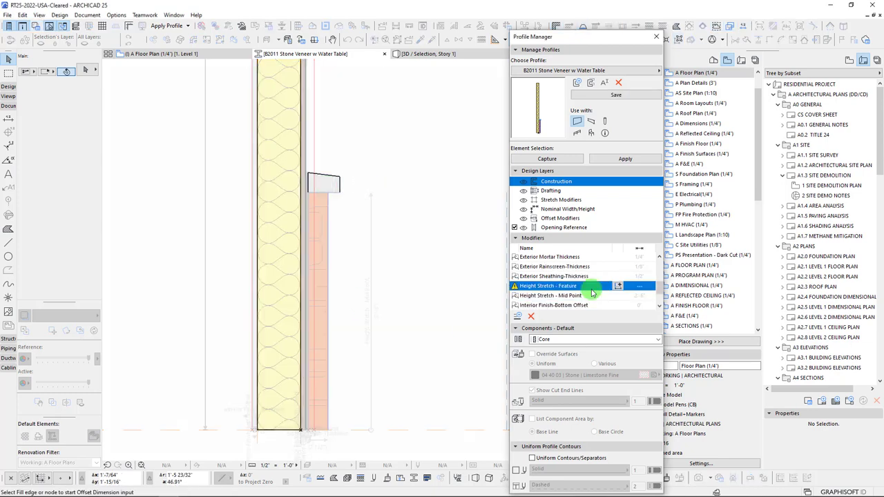
Step: Define the Height Stretch - Feature offset from the limestone's inner lower corner to its inner upper corner, assigning the sloped top edge and dimensioning outside
scroll(309, 160, up, 8)
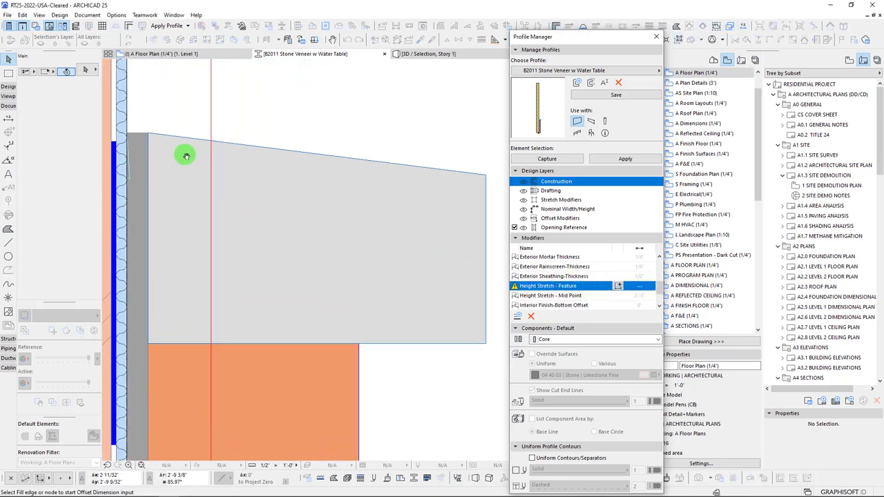
middle_drag(339, 205, 500, 298)
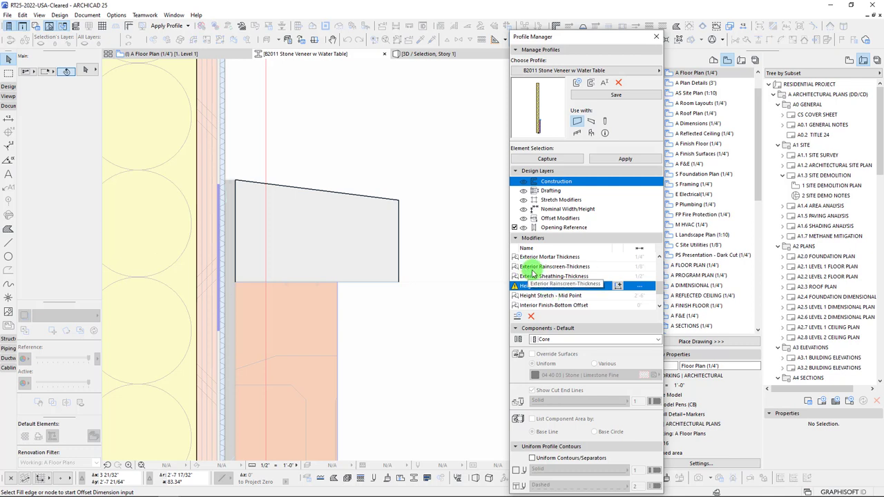
drag(508, 272, 236, 283)
scroll(236, 284, down, 5)
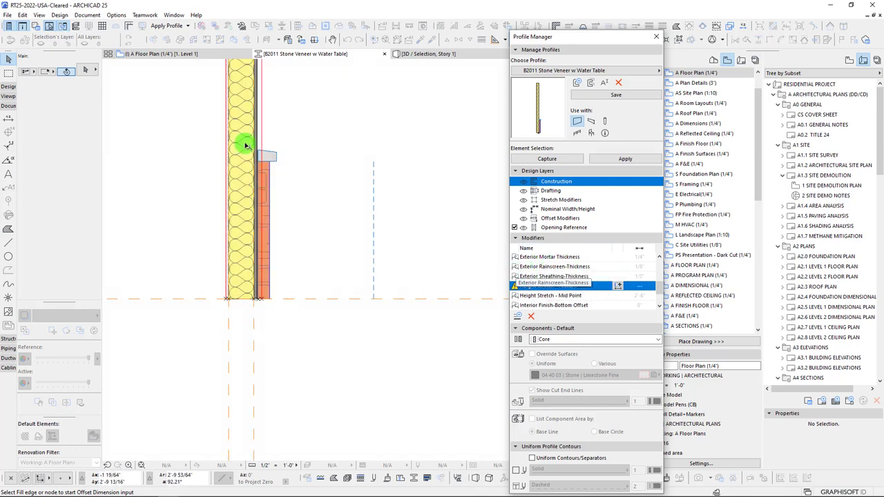
scroll(249, 146, up, 5)
scroll(381, 233, up, 2)
middle_drag(337, 218, 265, 254)
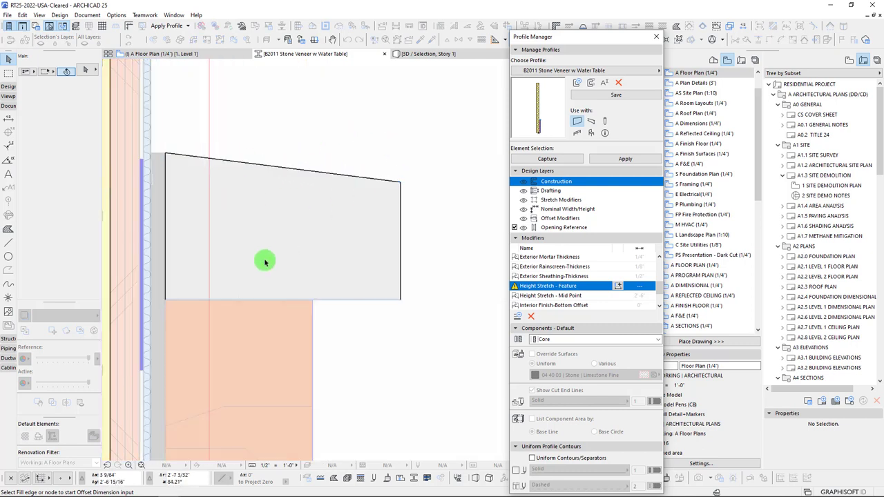
click(167, 300)
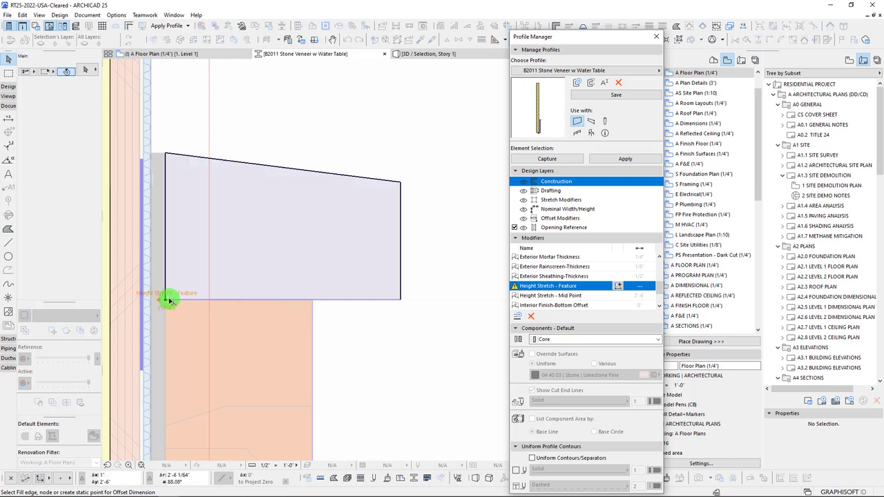
click(166, 153)
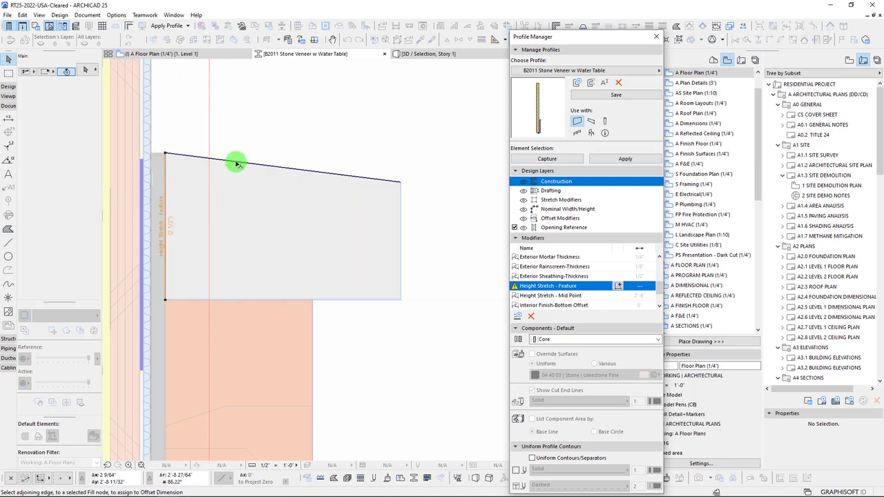
click(339, 178)
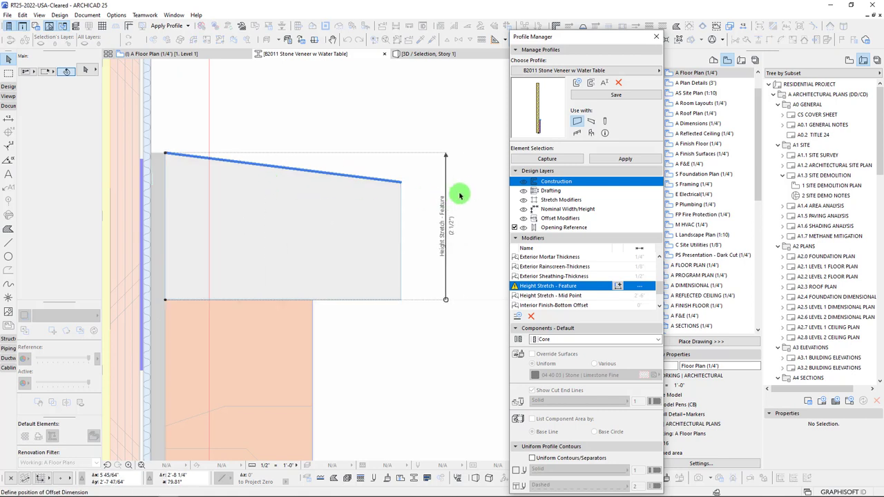
click(468, 191)
Step: Check the limestone edge assigned to the Height Stretch - Feature modifier and save the complex profile
middle_drag(447, 222, 419, 222)
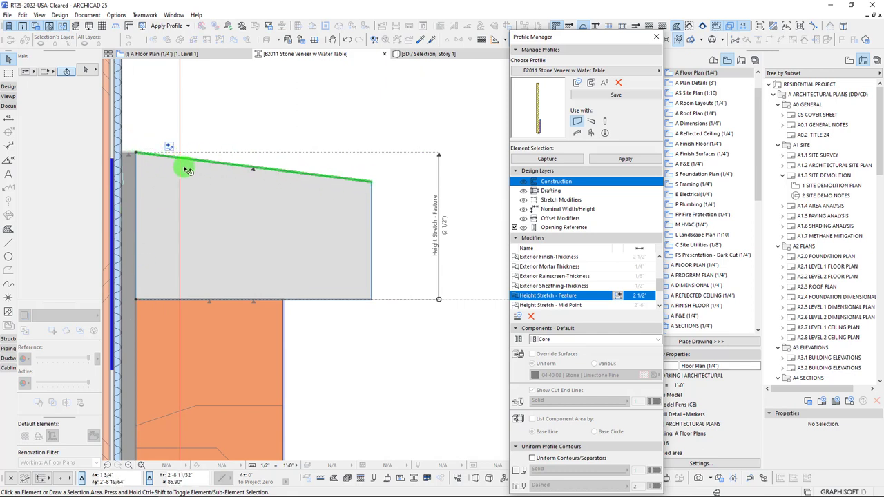
middle_drag(186, 171, 210, 155)
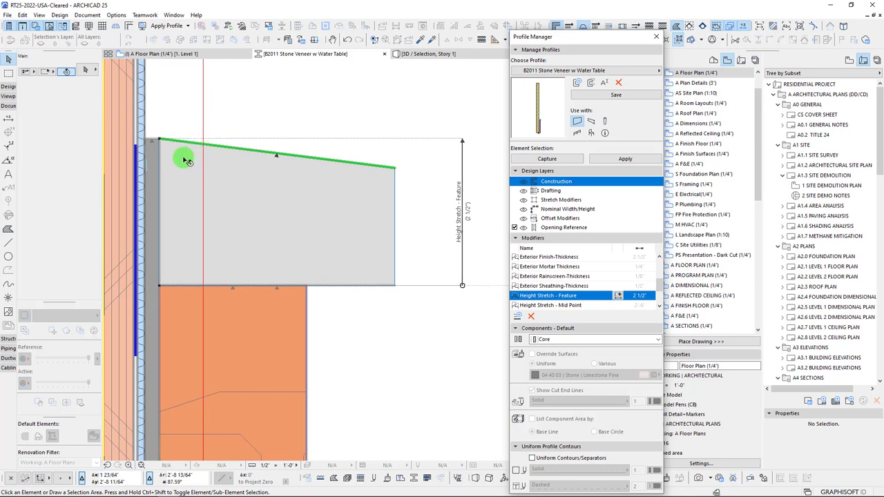
click(616, 94)
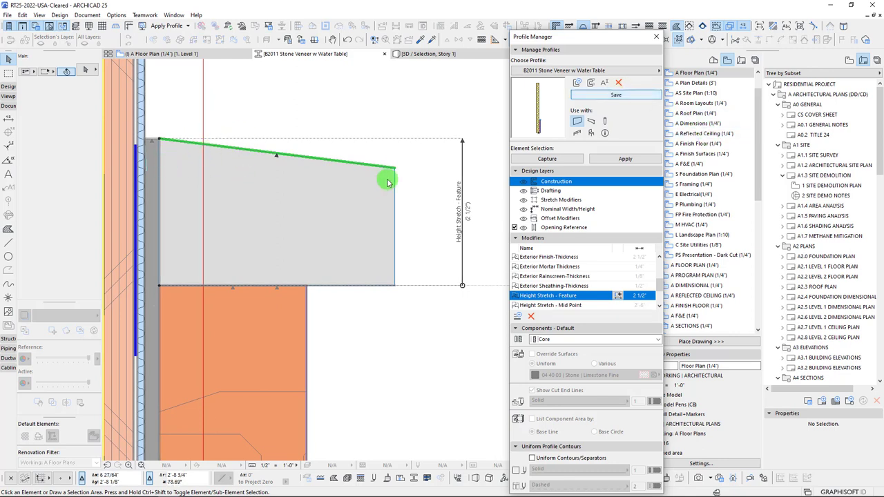
Step: Raise the sample wall's water table in 3D by stretching Height Stretch - Mid Point to about 3'-2", and inspect the limestone cap
click(424, 54)
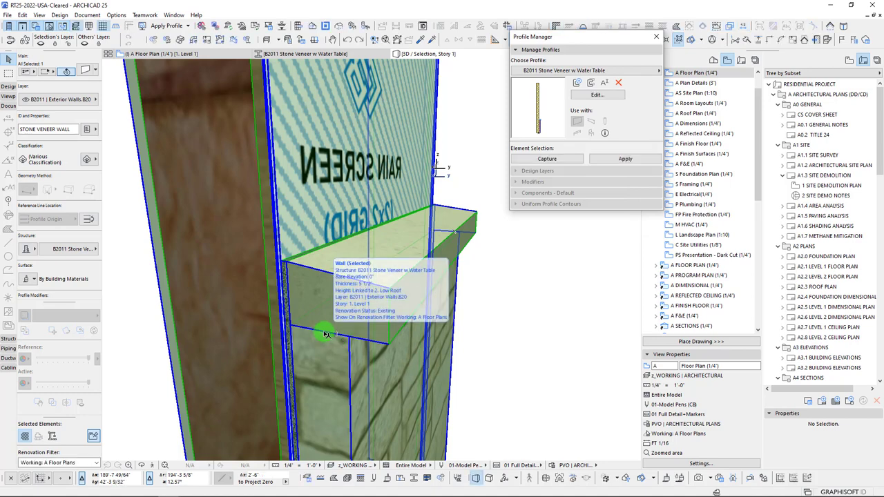
click(327, 334)
scroll(321, 302, down, 4)
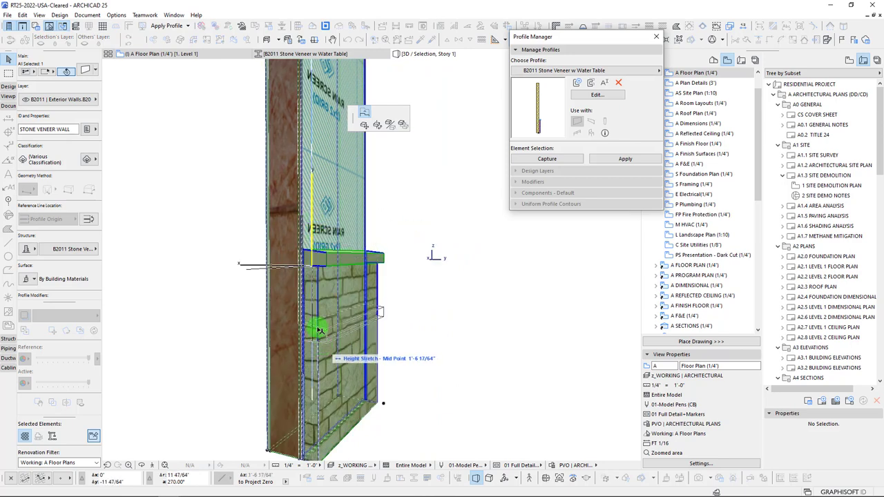
click(315, 210)
scroll(345, 211, up, 8)
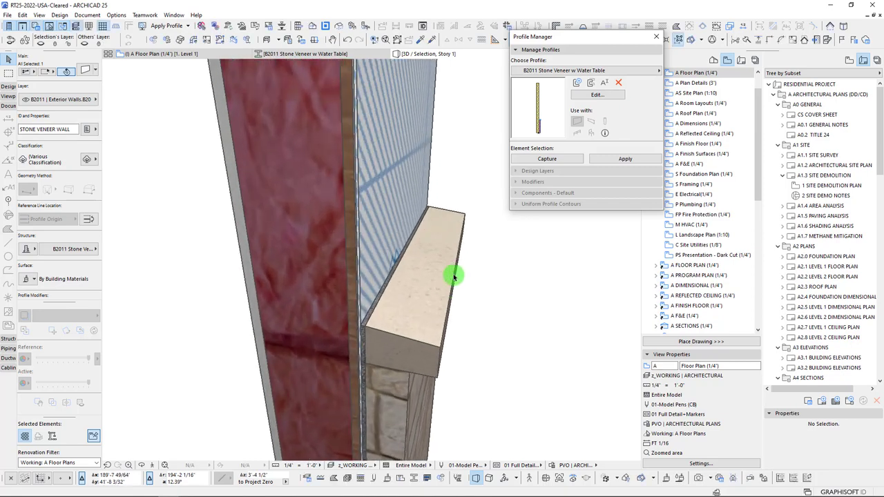
scroll(352, 293, up, 8)
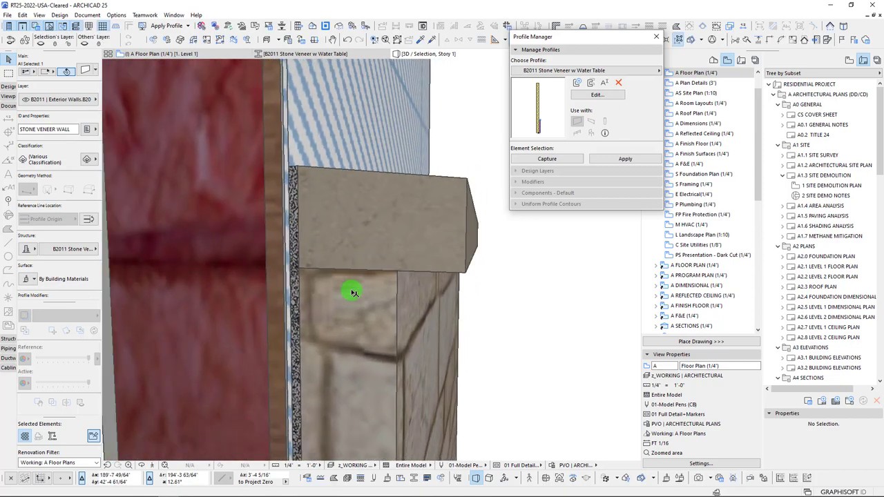
shift+middle_drag(352, 292, 313, 235)
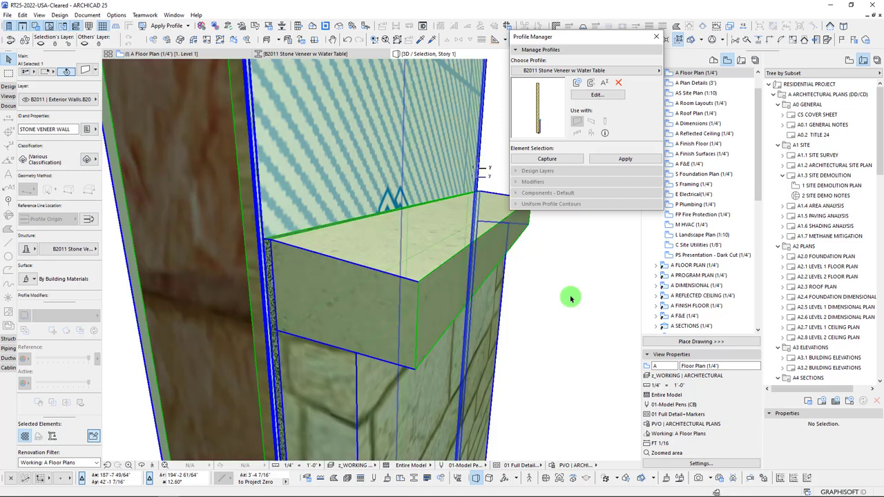
Step: Set the selected sample wall's Height Stretch - Feature profile offset modifier to 1 1/2"
scroll(65, 208, down, 1)
scroll(60, 201, down, 5)
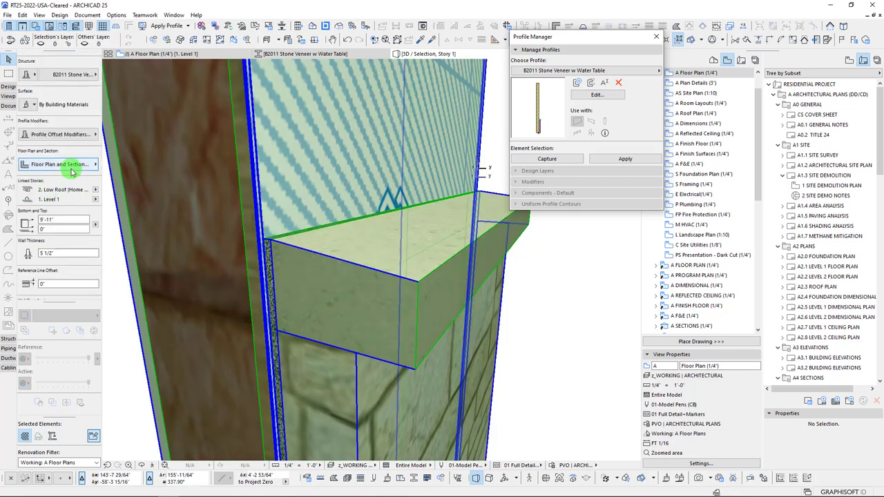
click(74, 134)
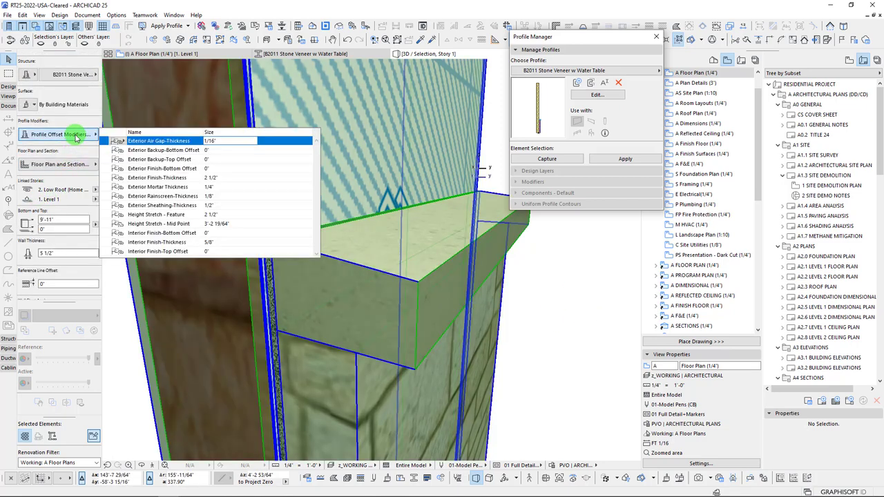
click(218, 218)
click(164, 216)
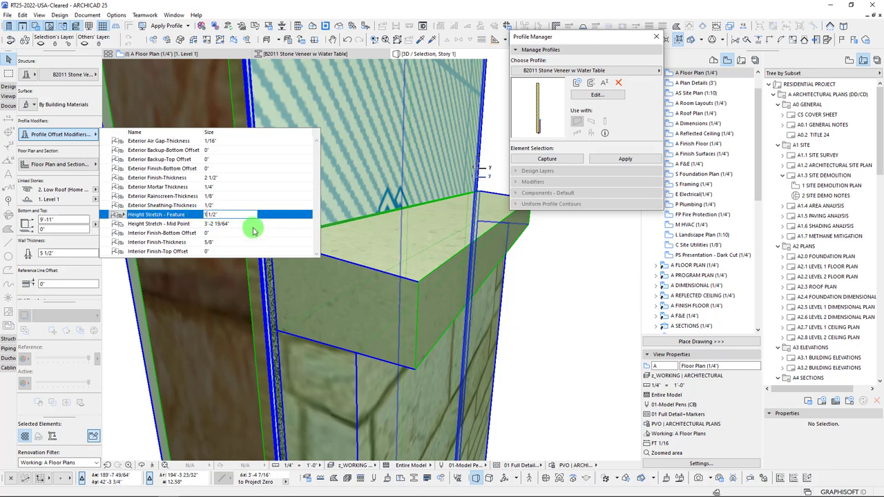
key(Return)
Step: Examine the top of the mortar layer behind the limestone cap on the sample wall in 3D
shift+middle_drag(368, 296, 466, 286)
scroll(345, 263, up, 2)
click(232, 197)
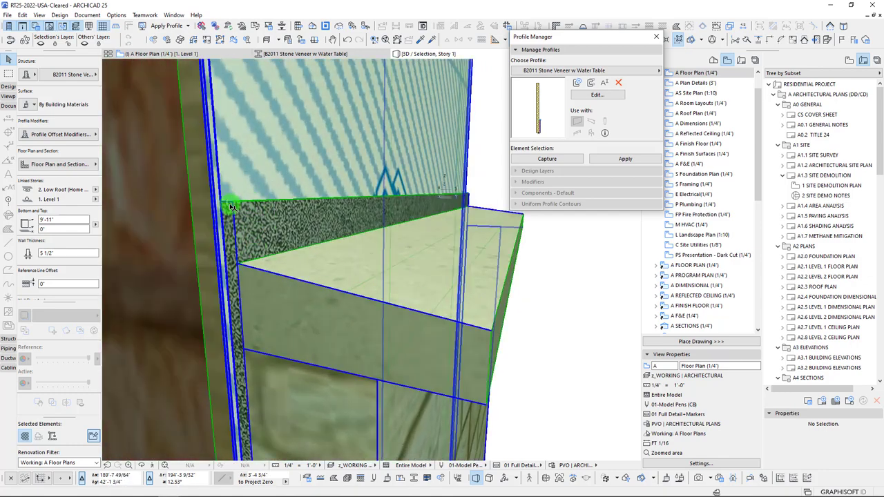
scroll(232, 206, down, 3)
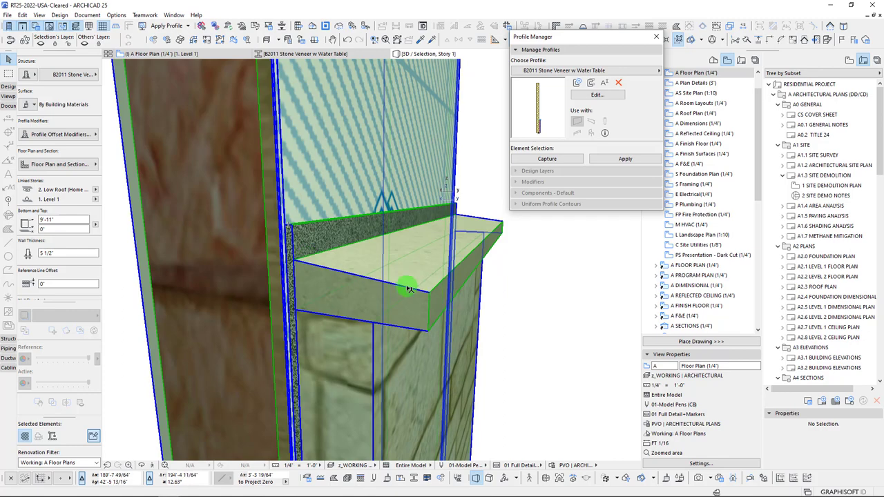
mouse_move(427, 292)
shift+middle_down()
mouse_move(248, 256)
mouse_move(309, 263)
mouse_move(331, 277)
mouse_move(298, 302)
shift+middle_up()
scroll(309, 263, up, 5)
scroll(309, 263, down, 4)
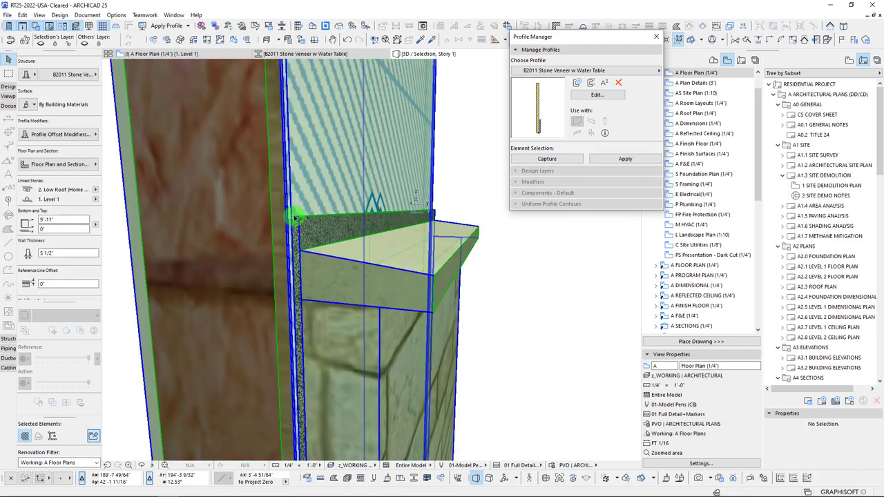
shift+middle_drag(295, 220, 258, 325)
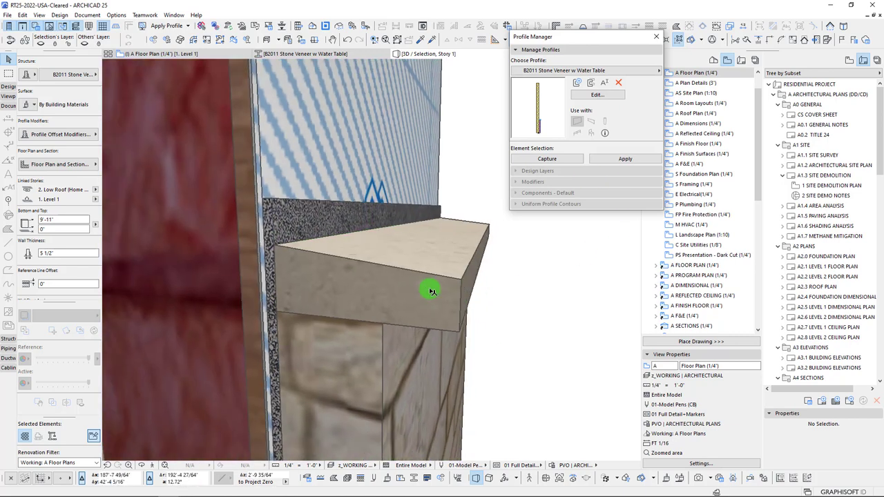
Step: Reopen the B2011 Stone Veneer w Water Table profile for editing and check which edges belong to Height Stretch - Feature
click(616, 158)
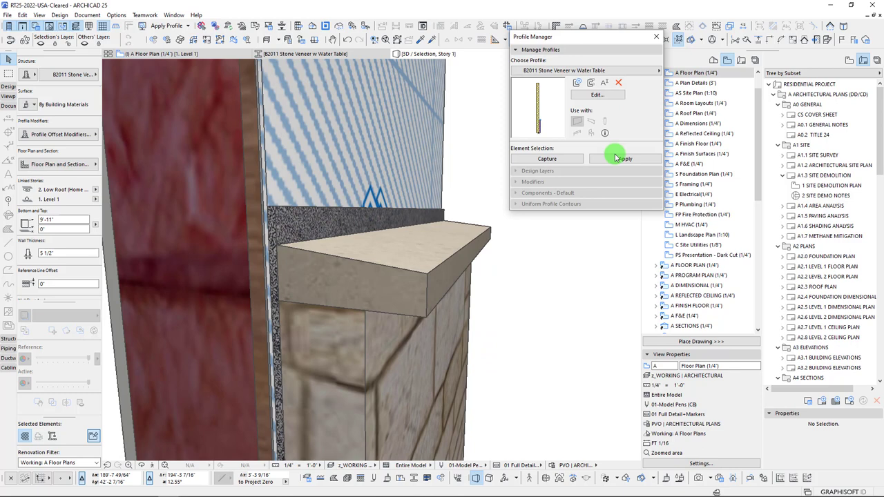
click(596, 95)
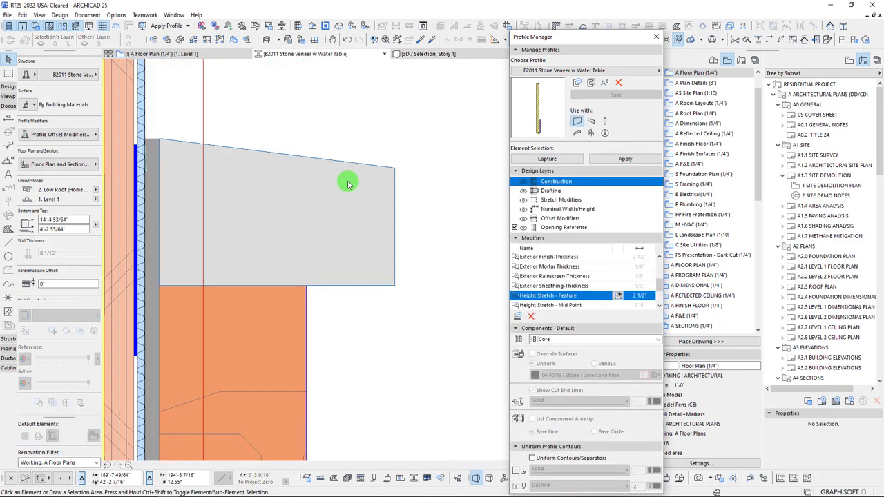
scroll(337, 230, down, 3)
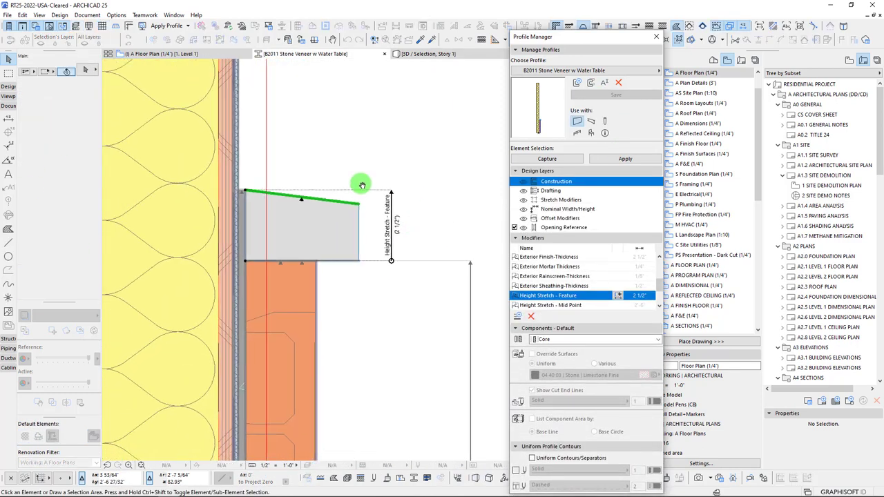
scroll(268, 201, up, 3)
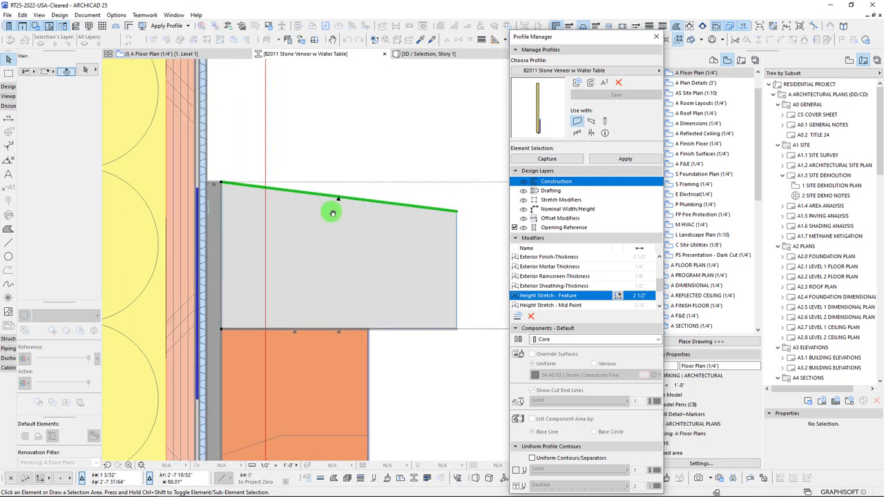
click(350, 190)
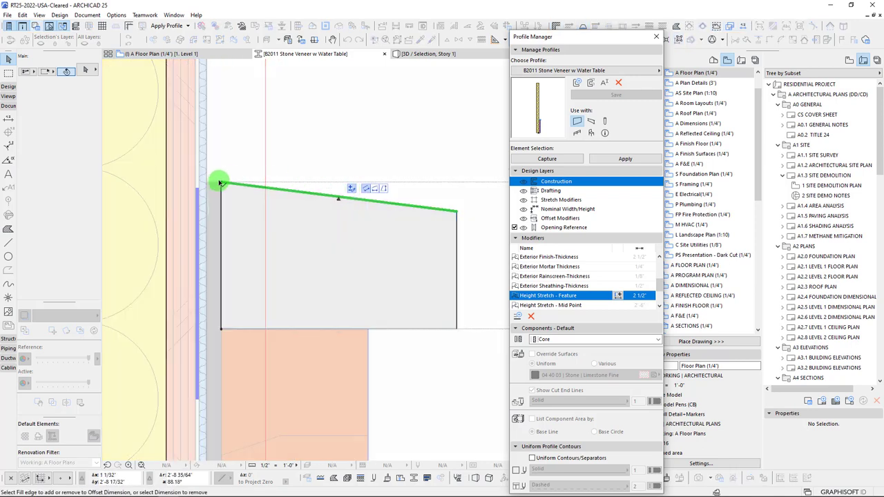
scroll(215, 183, up, 3)
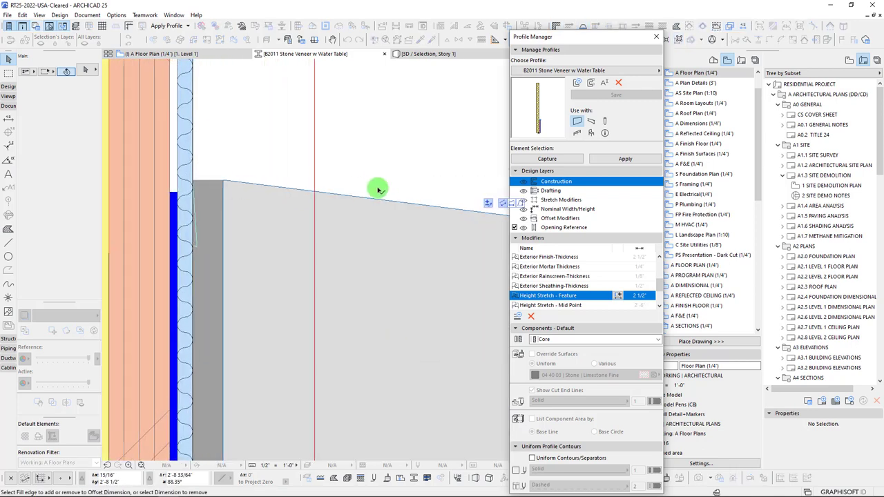
click(489, 205)
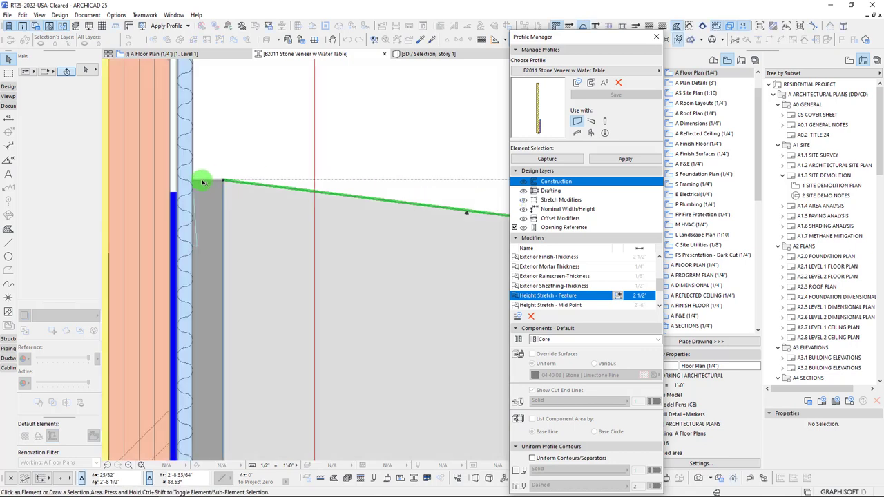
click(201, 181)
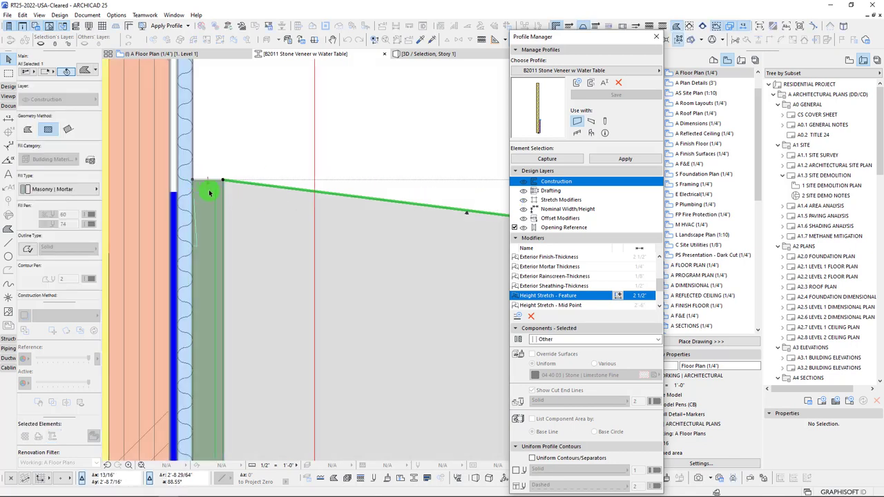
scroll(229, 200, down, 5)
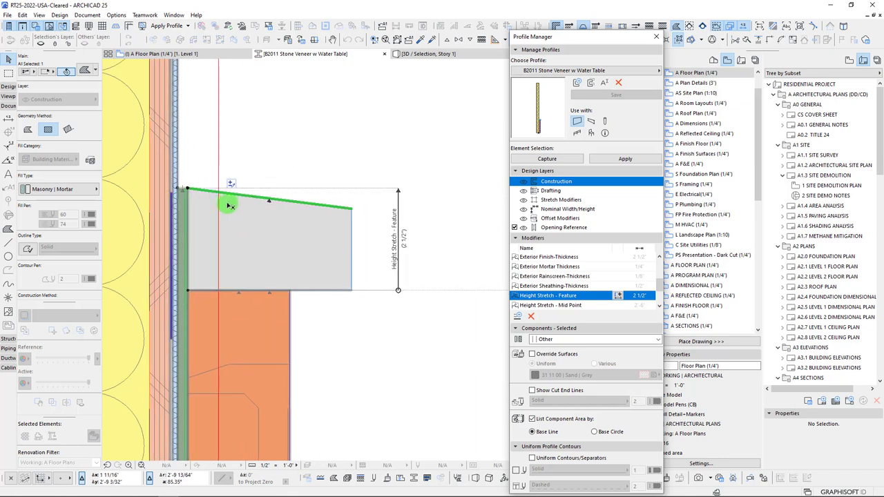
click(269, 295)
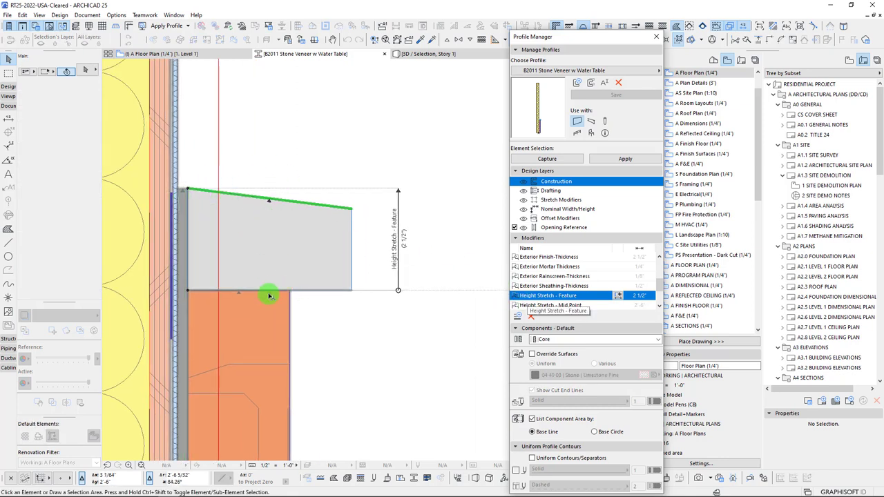
Step: Remove the mortar layer's top edge from the Height Stretch - Mid Point modifier
click(542, 304)
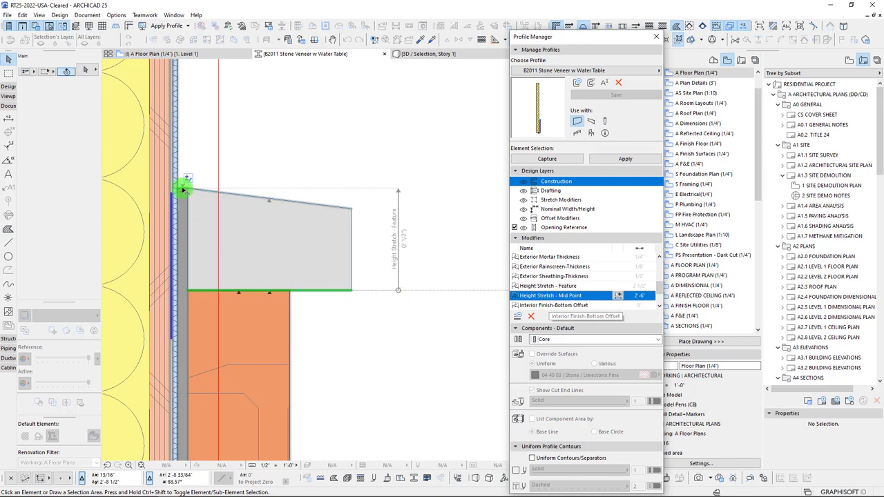
scroll(183, 189, up, 4)
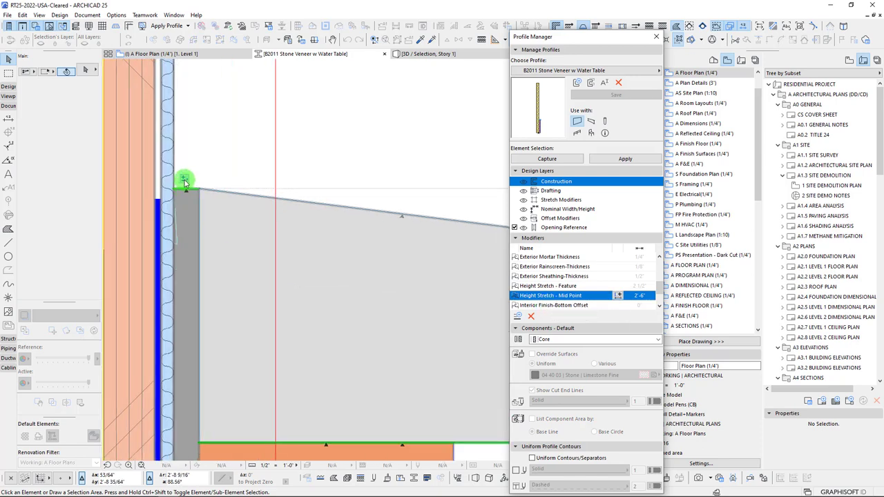
click(191, 190)
scroll(272, 241, down, 3)
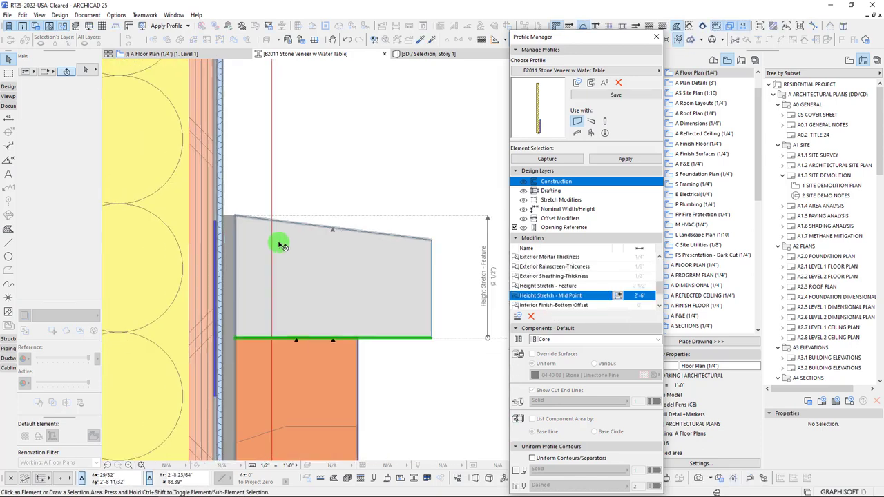
Step: Change the Height Stretch - Feature modifier to a vertical offset dimension
click(489, 237)
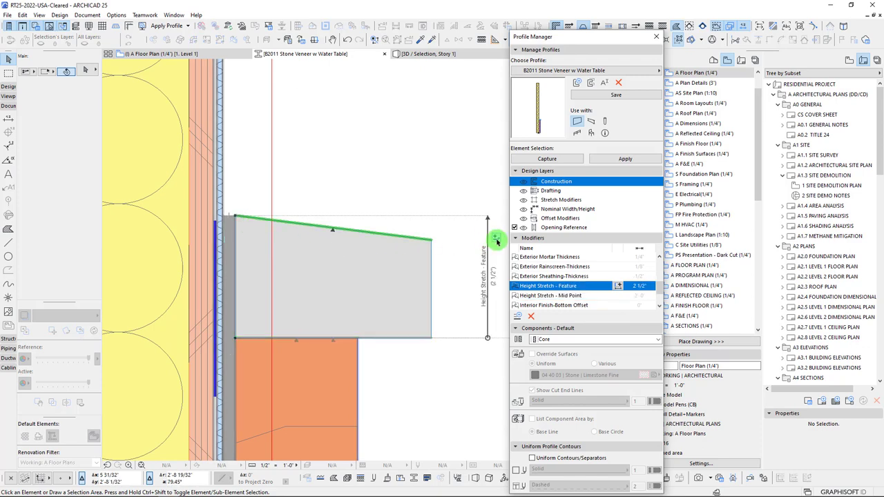
click(496, 240)
scroll(228, 216, up, 5)
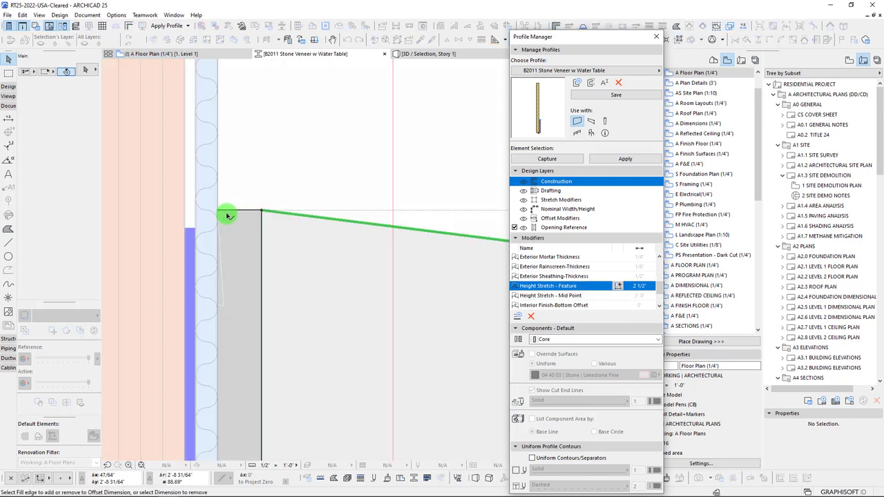
scroll(237, 220, down, 5)
middle_drag(325, 243, 230, 246)
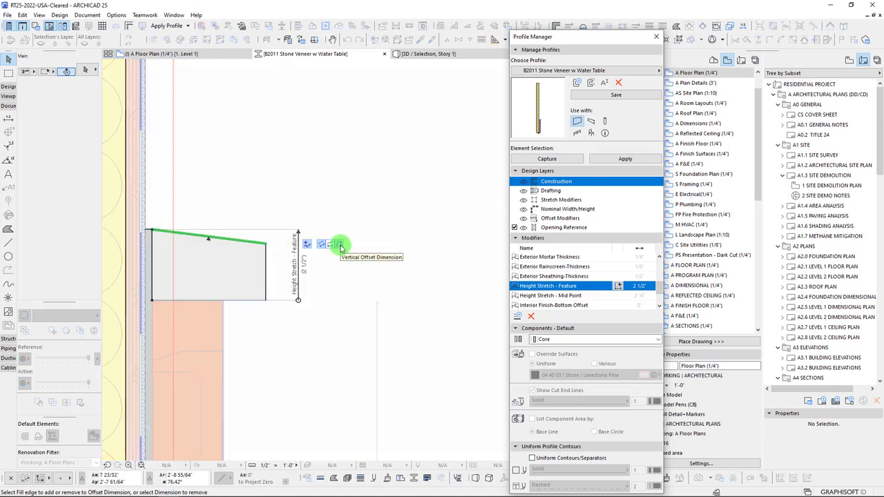
click(340, 247)
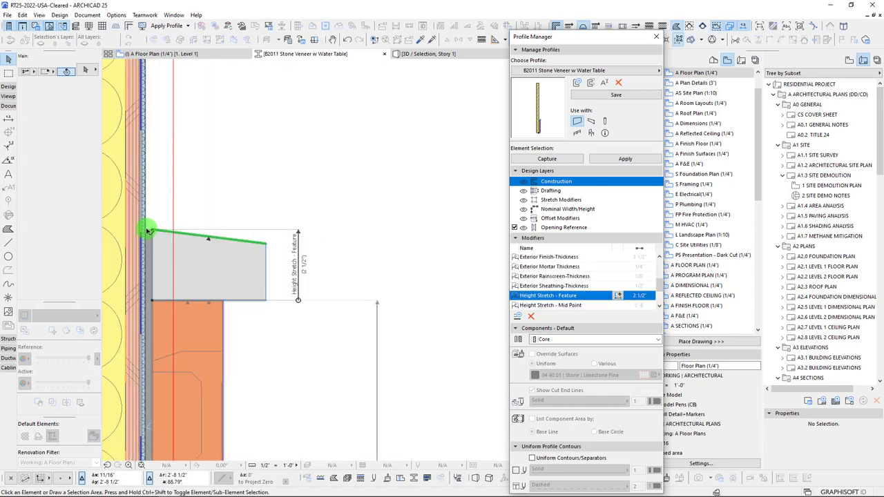
Step: Add the mortar layer's top edge to the Height Stretch - Feature modifier with its positive direction pointing up
scroll(147, 230, up, 1)
scroll(147, 230, up, 2)
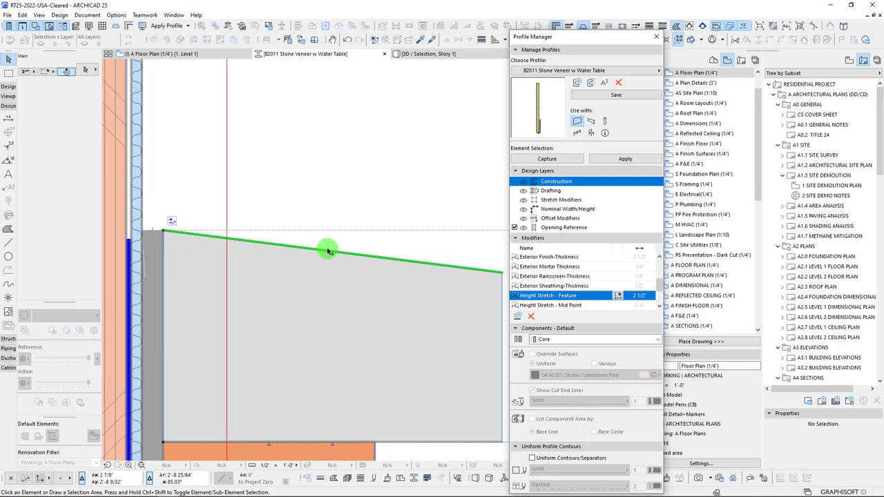
scroll(339, 249, down, 3)
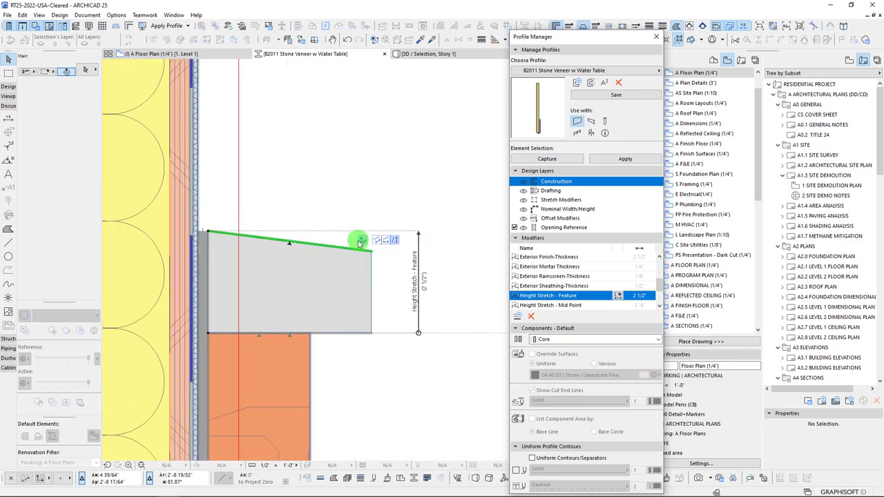
scroll(203, 235, up, 3)
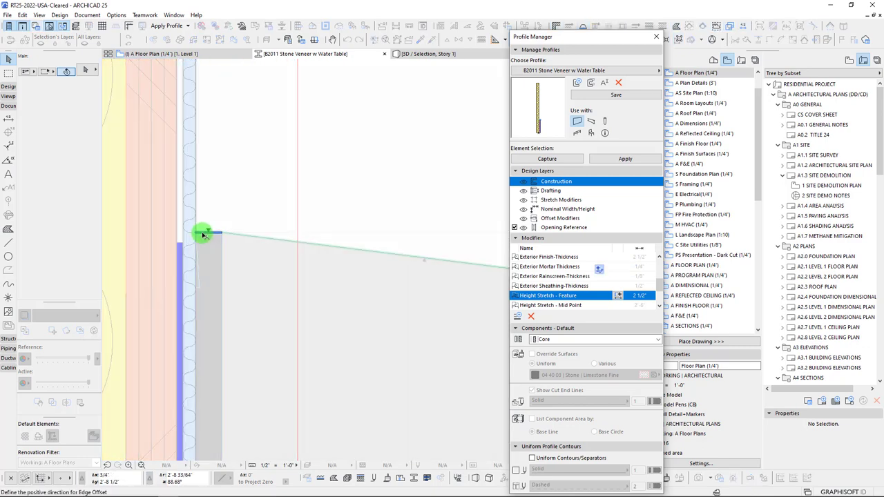
scroll(285, 242, down, 3)
middle_drag(305, 257, 223, 248)
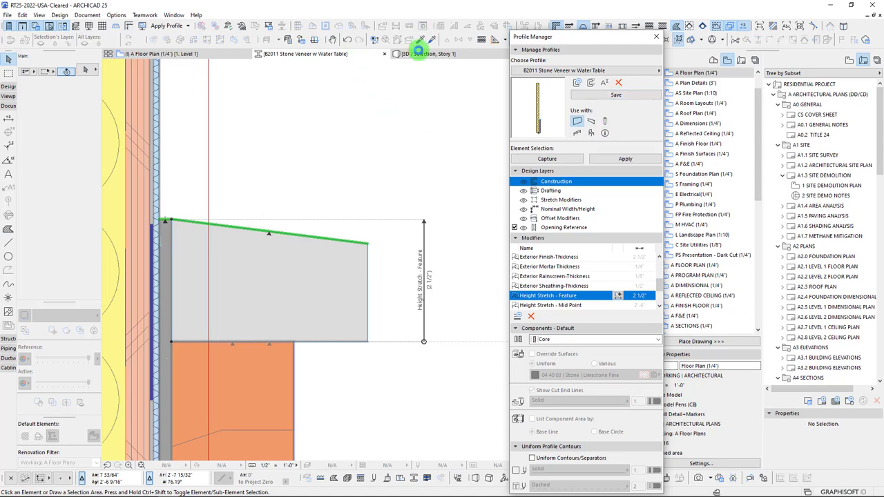
Step: Save the profile changes and examine how the mortar meets the limestone cap on the sample wall in 3D
click(420, 53)
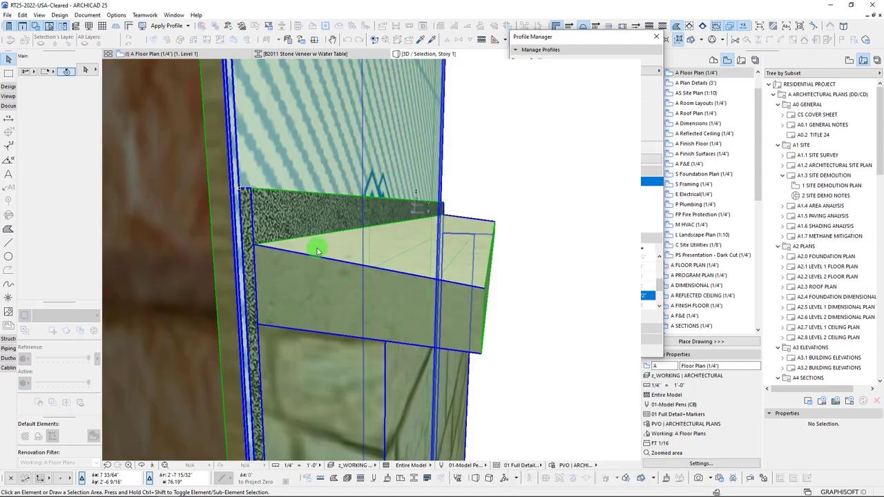
click(247, 205)
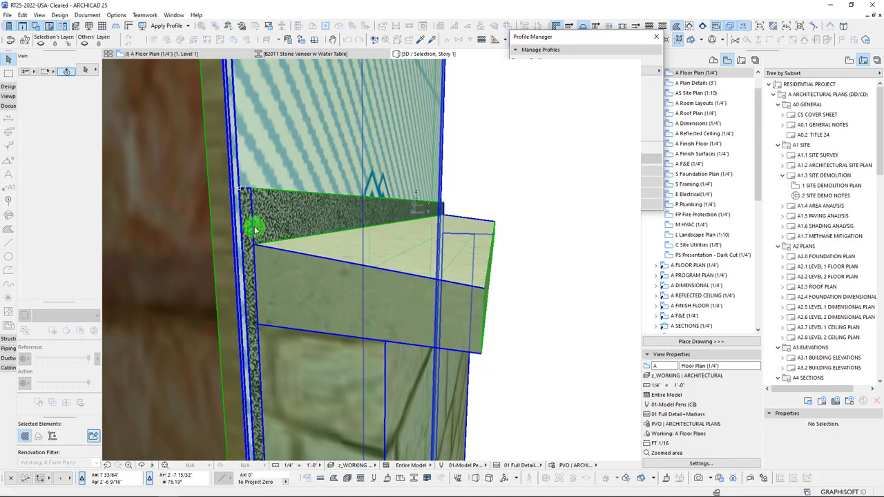
scroll(325, 258, up, 5)
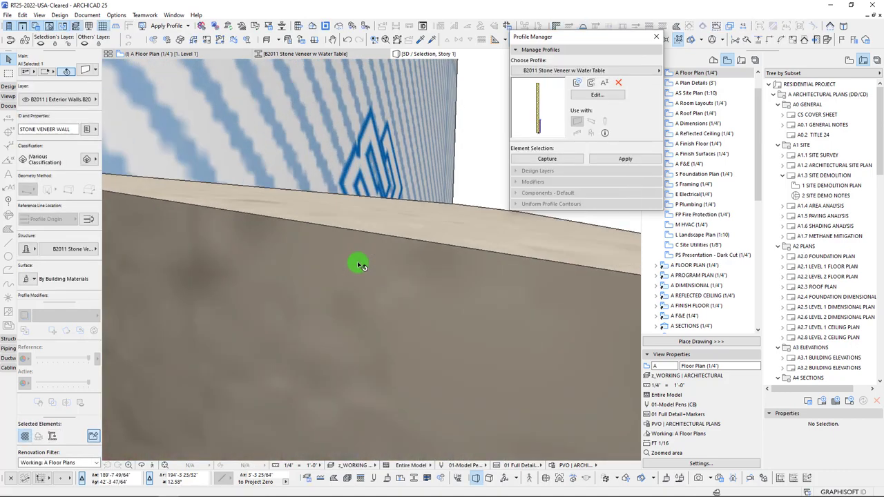
scroll(357, 264, down, 4)
shift+middle_drag(296, 223, 262, 355)
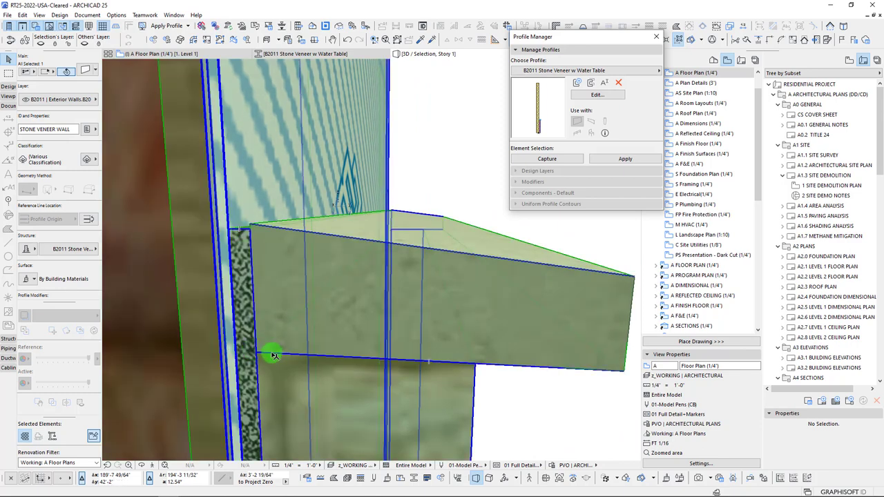
scroll(266, 248, down, 2)
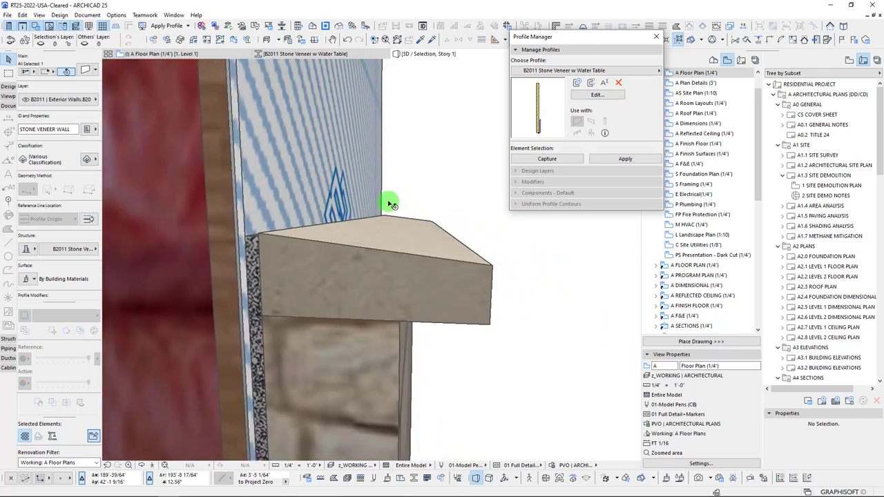
Step: Reopen the B2011 Stone Veneer w Water Table profile and remove the mortar layer's top edge from the Height Stretch - Feature modifier
click(598, 95)
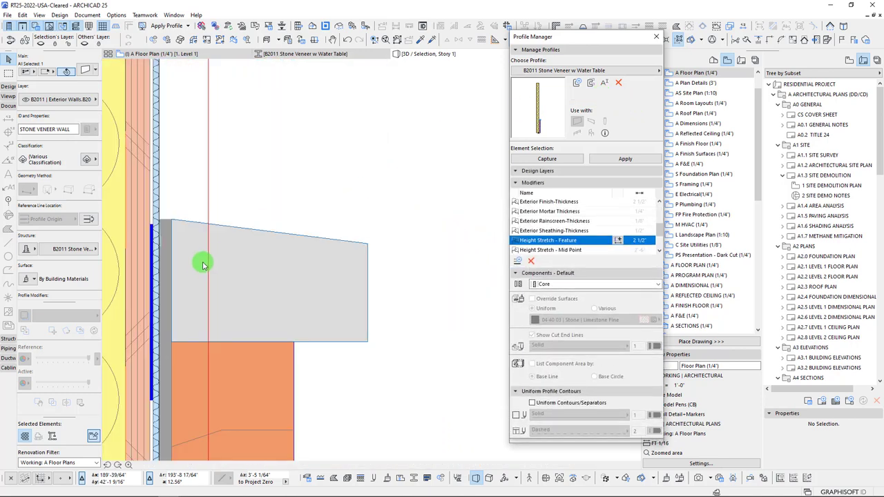
click(167, 222)
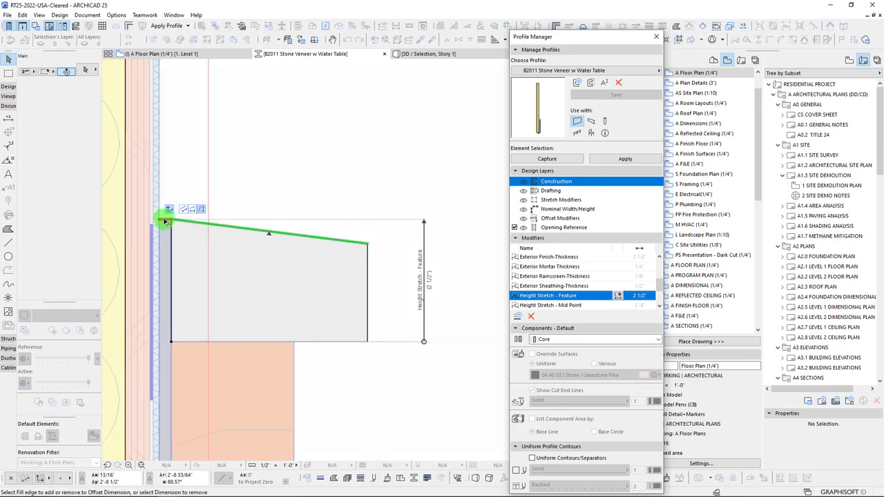
scroll(334, 378, down, 3)
middle_drag(334, 378, 338, 174)
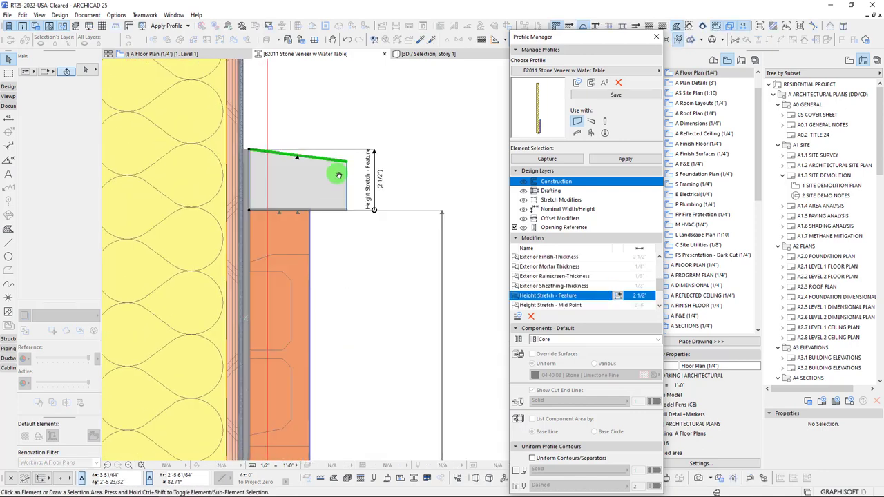
Step: Add the mortar layer's top edge to the Height Stretch - Mid Point modifier with its positive direction pointing up, and save the profile
click(439, 213)
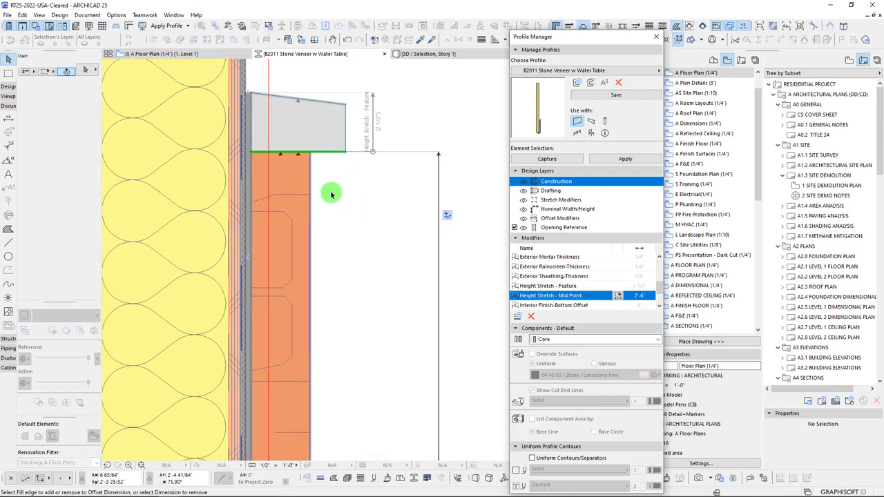
scroll(247, 97, up, 4)
click(246, 81)
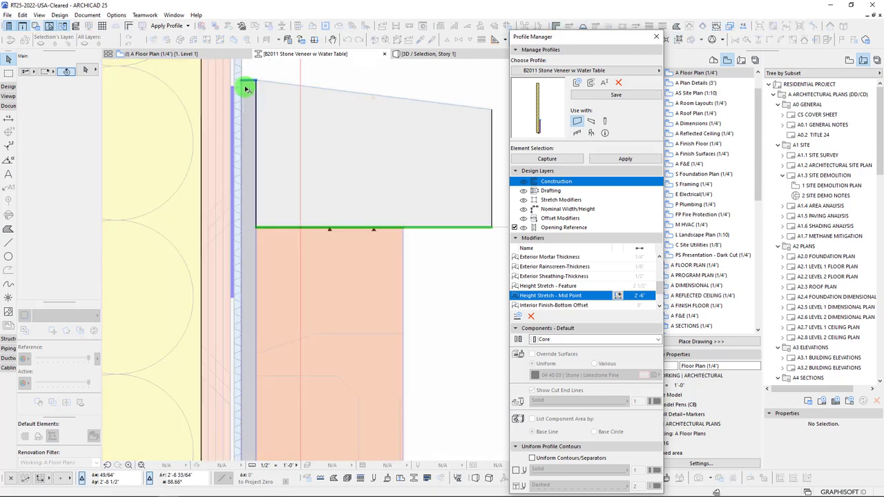
click(247, 100)
scroll(306, 237, down, 6)
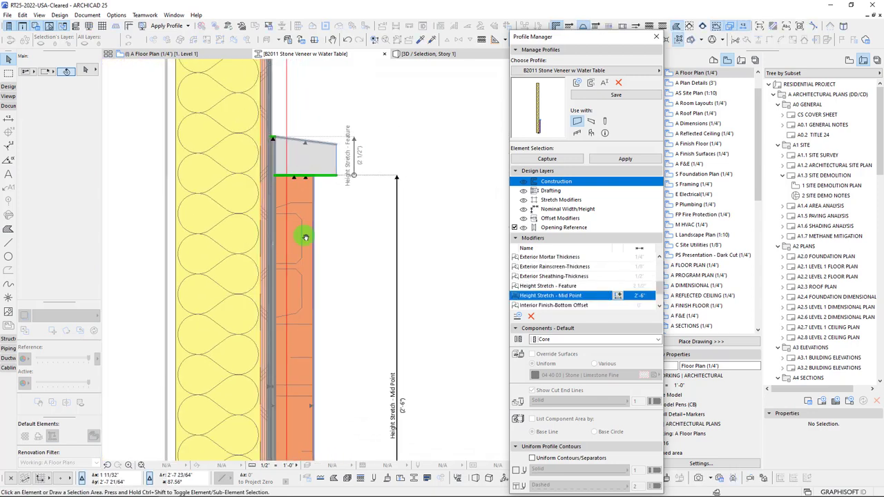
click(611, 97)
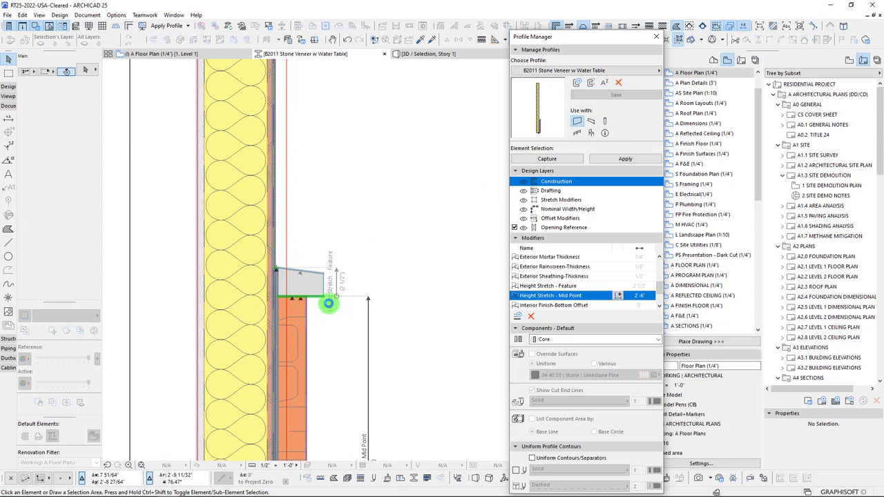
Step: Draw a rectangular Siding | Wood fill about 1" wide outside the rainscreen, from the wall's top down to the mortar's top edge
scroll(286, 259, down, 5)
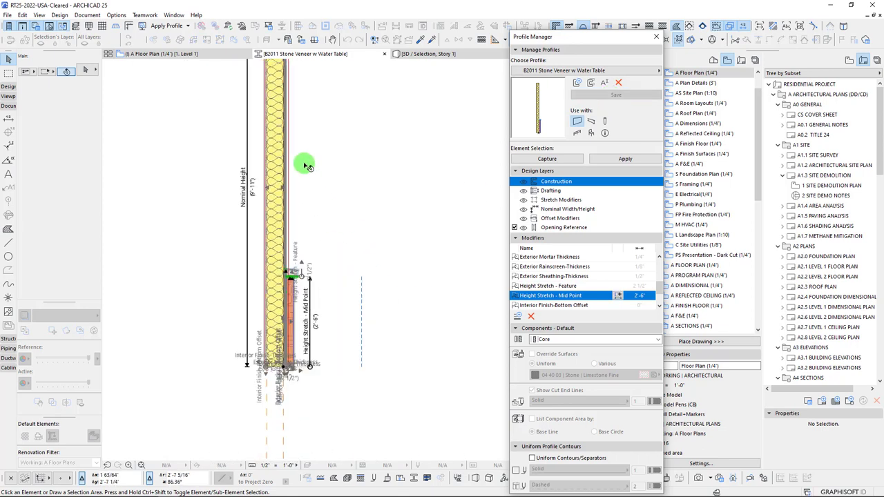
scroll(266, 264, up, 8)
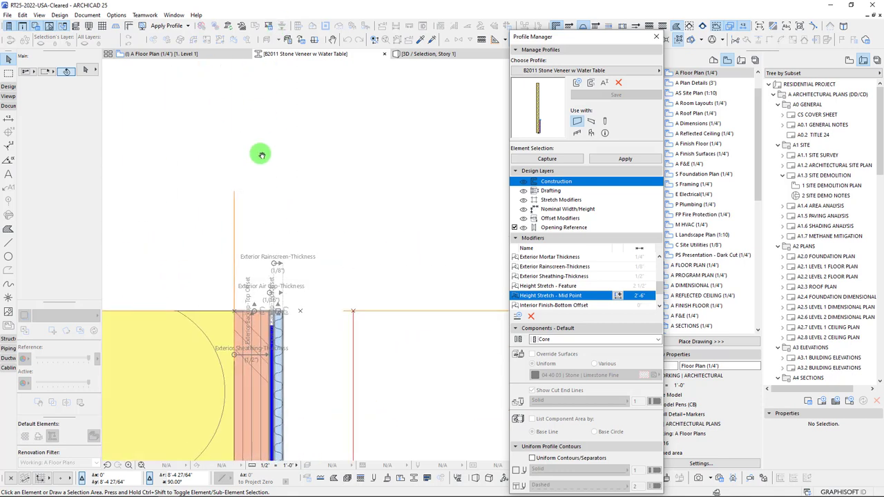
click(8, 230)
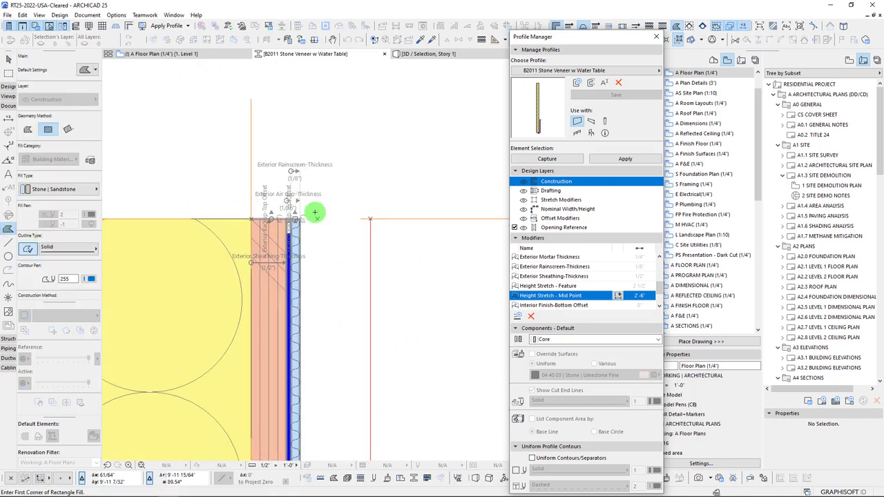
click(90, 189)
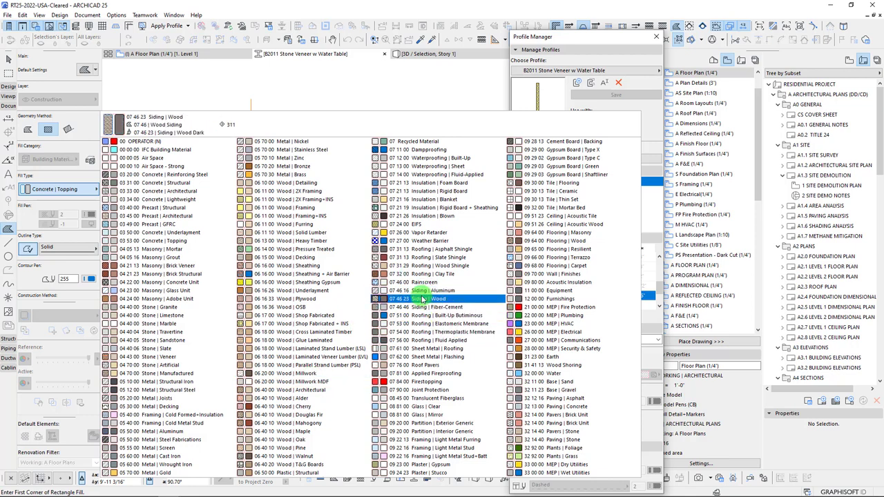
click(422, 299)
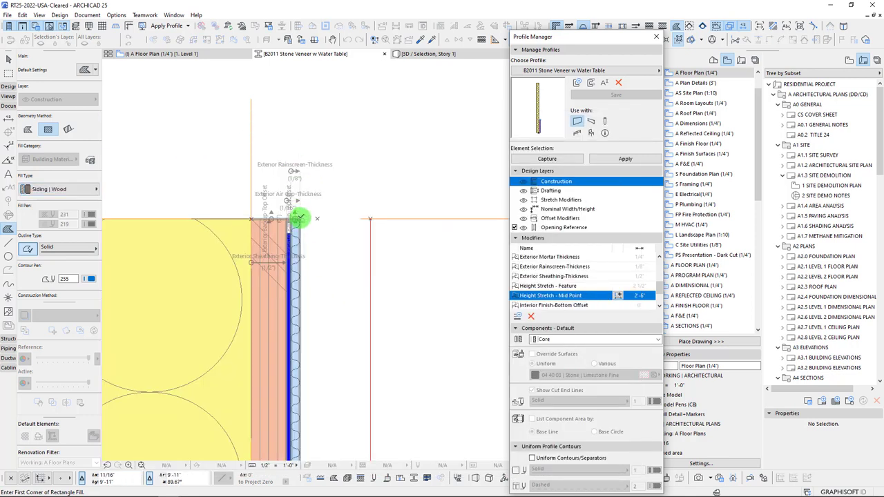
click(300, 218)
scroll(305, 336, down, 8)
middle_drag(326, 384, 315, 149)
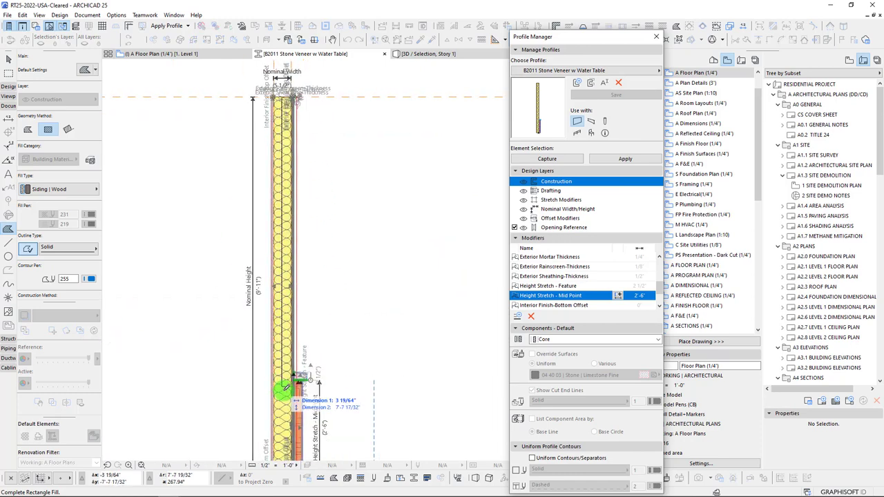
scroll(285, 388, up, 5)
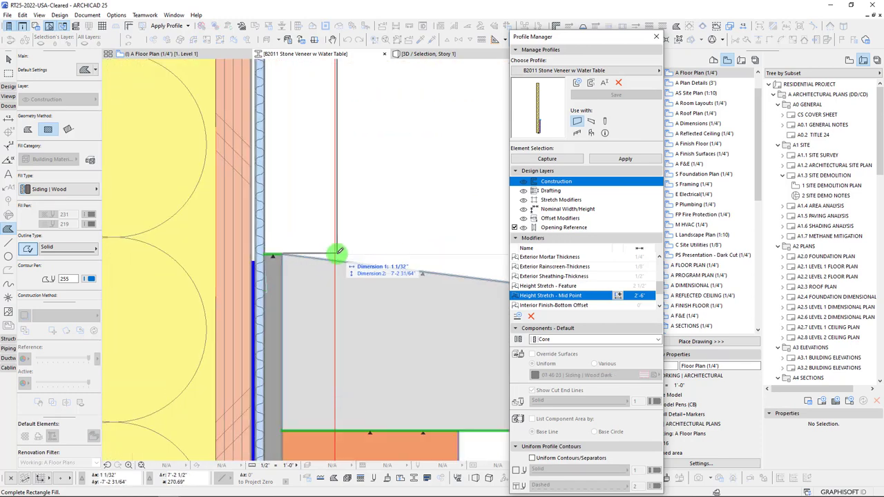
click(336, 252)
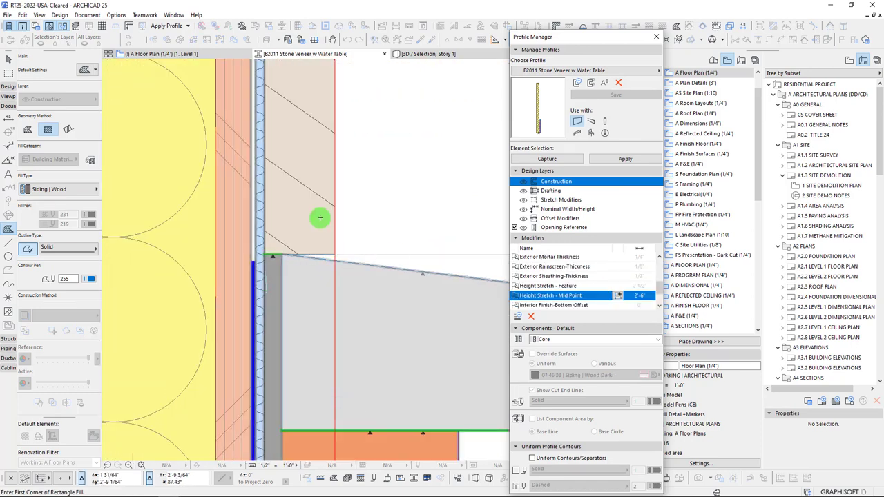
Step: Offset the bottom edge of the wood siding fill upward by 1/8"
click(316, 254)
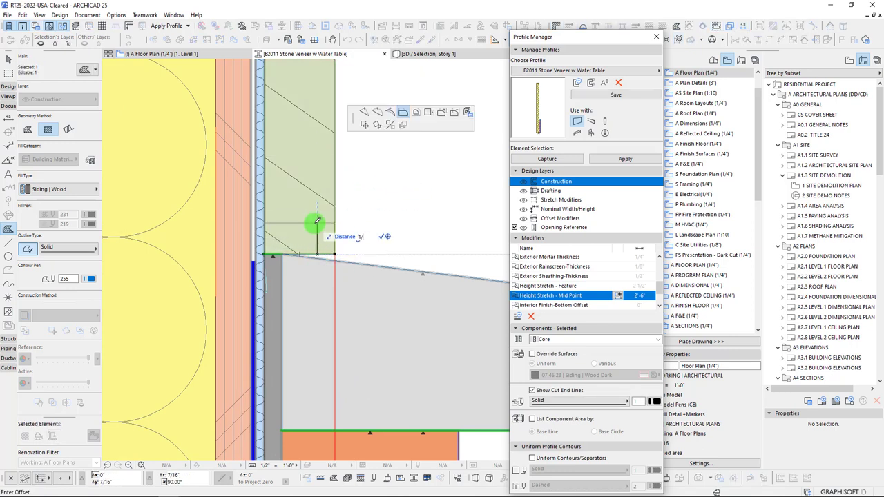
text(1/8)
key(Return)
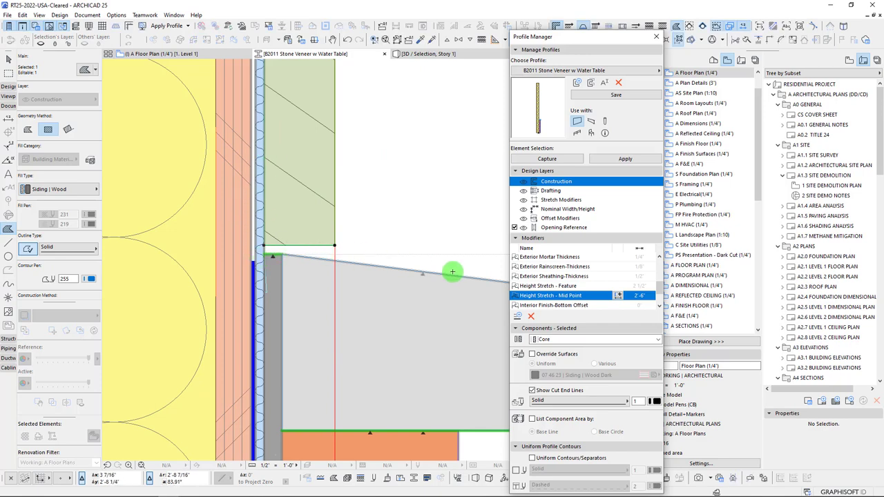
scroll(296, 242, down, 4)
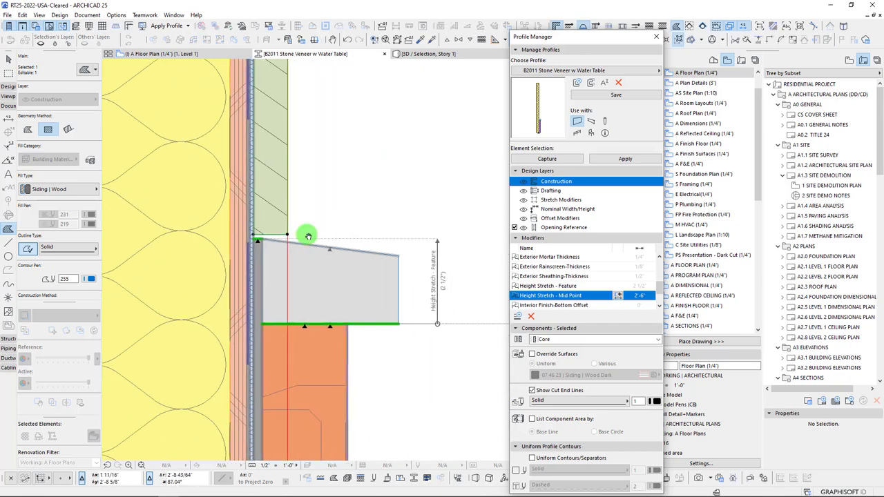
key(Escape)
key(Escape)
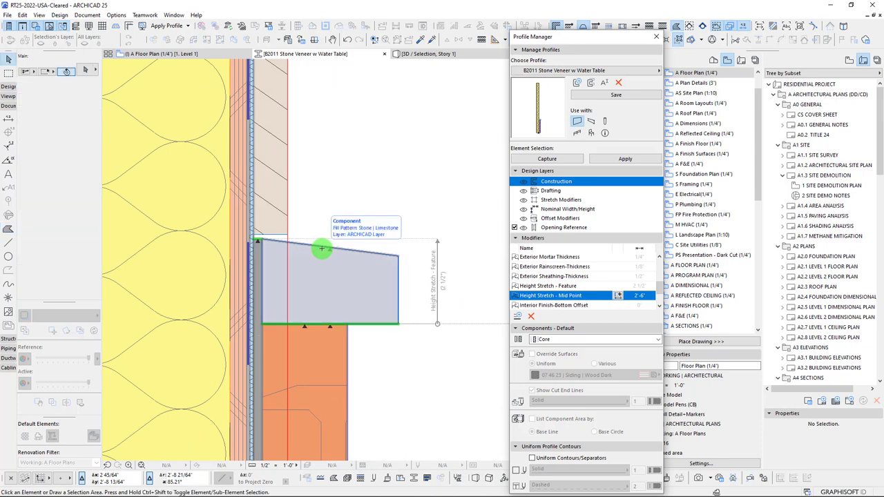
Step: Examine how the wood siding, rainscreen and mortar meet above the limestone cap in the profile
scroll(360, 265, up, 2)
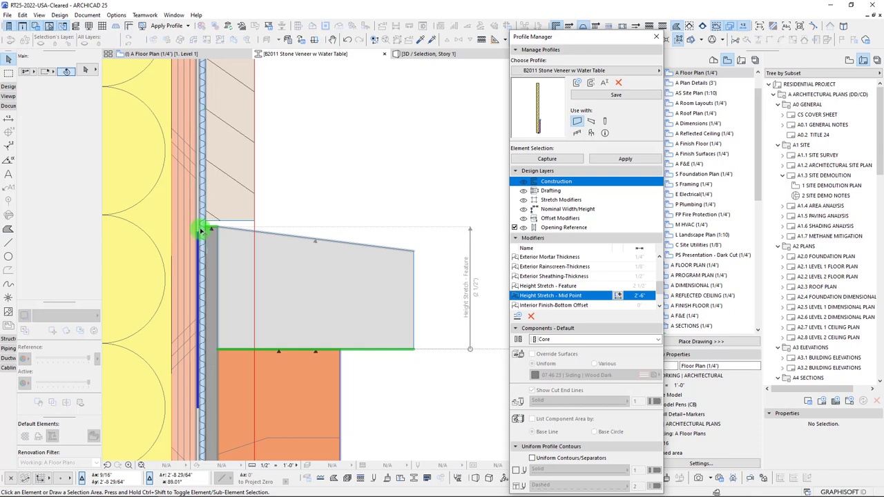
scroll(209, 192, up, 3)
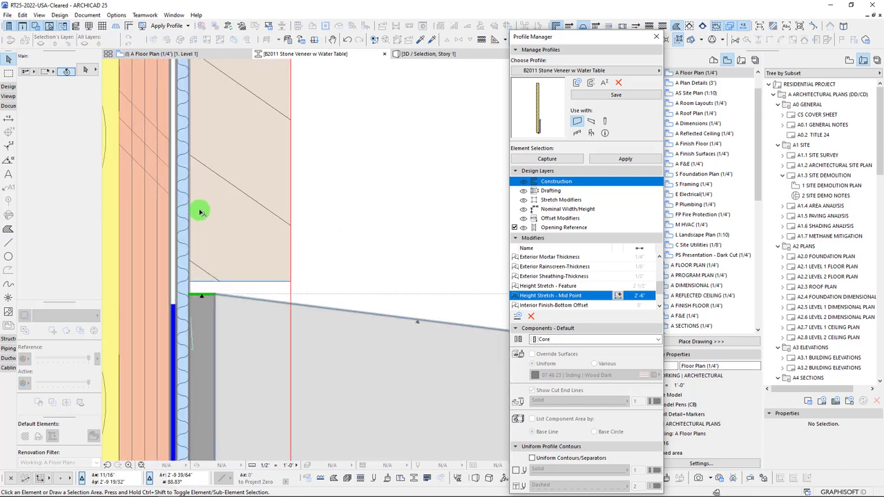
scroll(181, 191, down, 3)
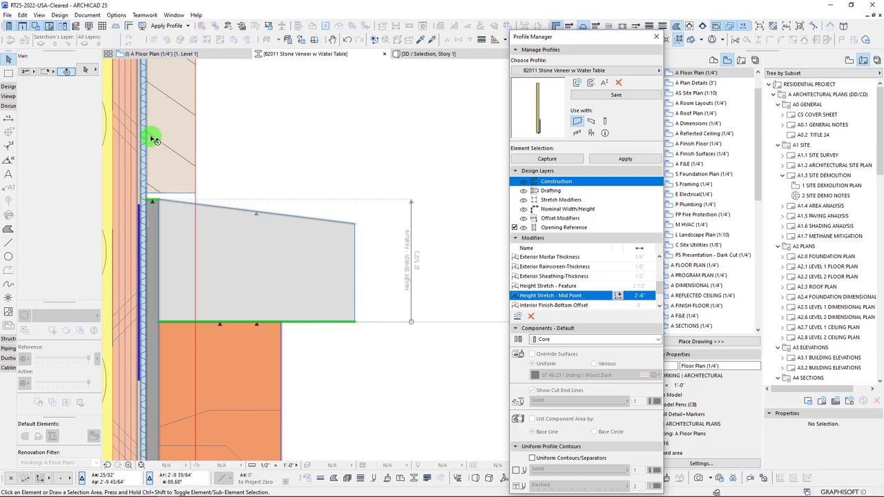
scroll(279, 261, down, 3)
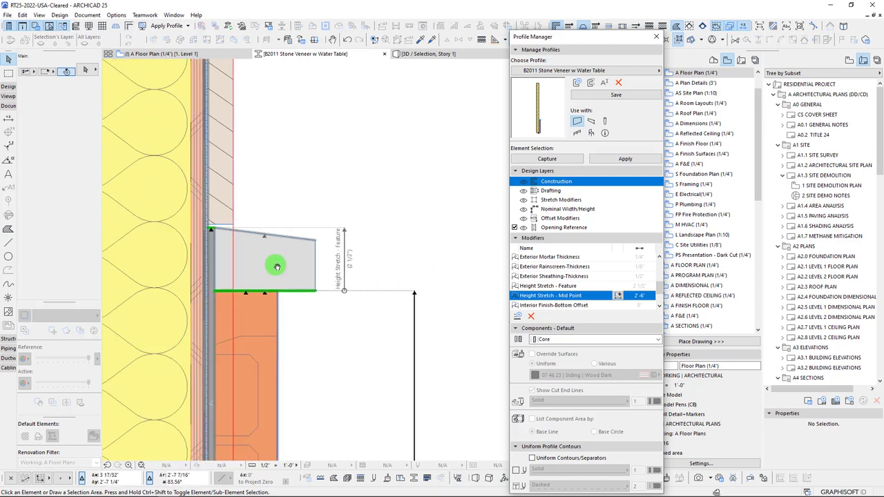
middle_drag(319, 276, 355, 313)
scroll(354, 312, up, 3)
middle_drag(333, 280, 312, 243)
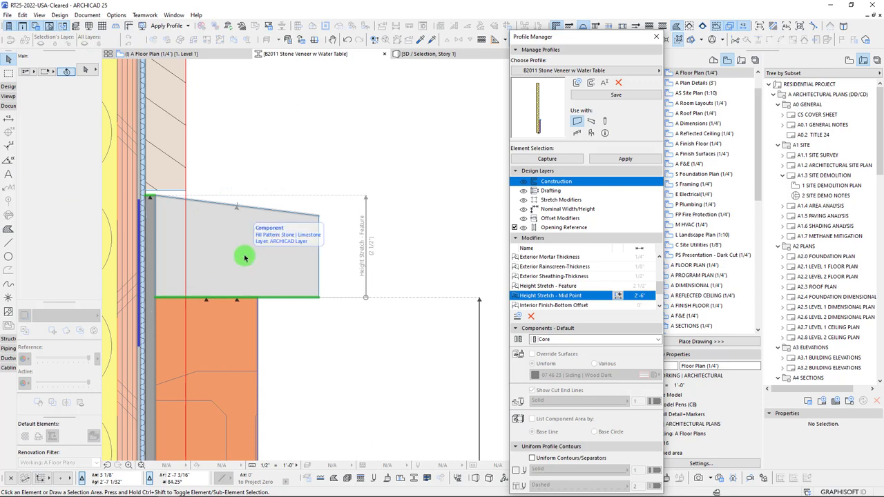
scroll(245, 258, down, 3)
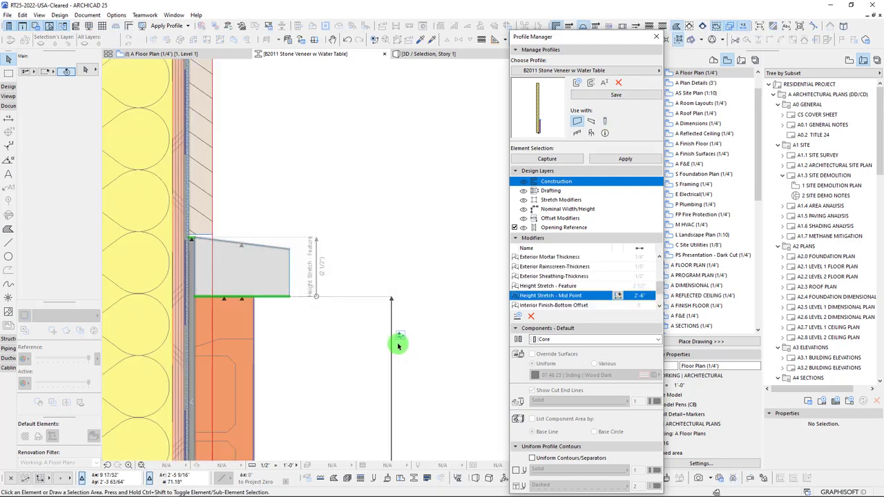
Step: Add the wood siding's bottom edge to the Height Stretch - Mid Point modifier with its positive direction pointing up, and save the profile
scroll(398, 345, down, 1)
click(401, 349)
scroll(235, 252, up, 3)
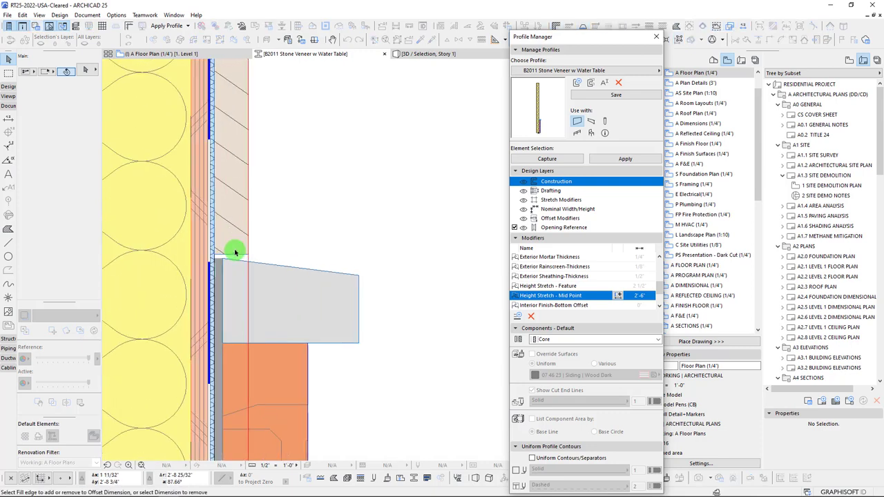
scroll(234, 253, up, 2)
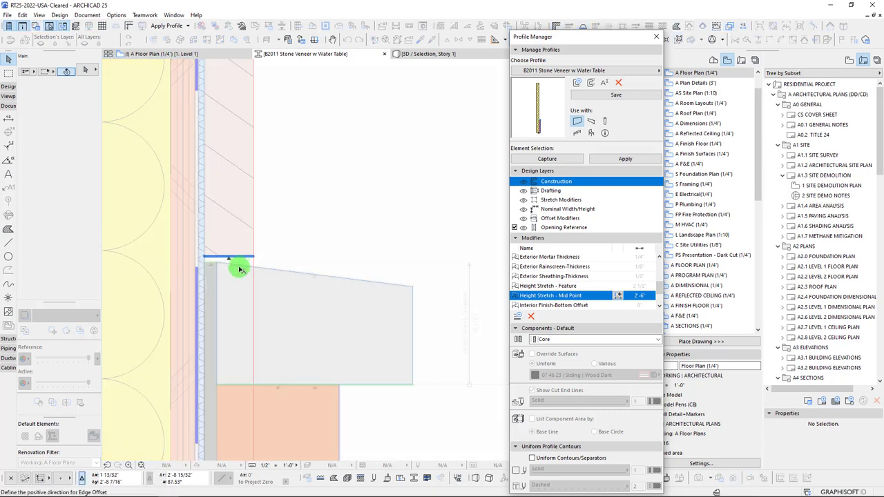
click(239, 270)
scroll(238, 294, down, 6)
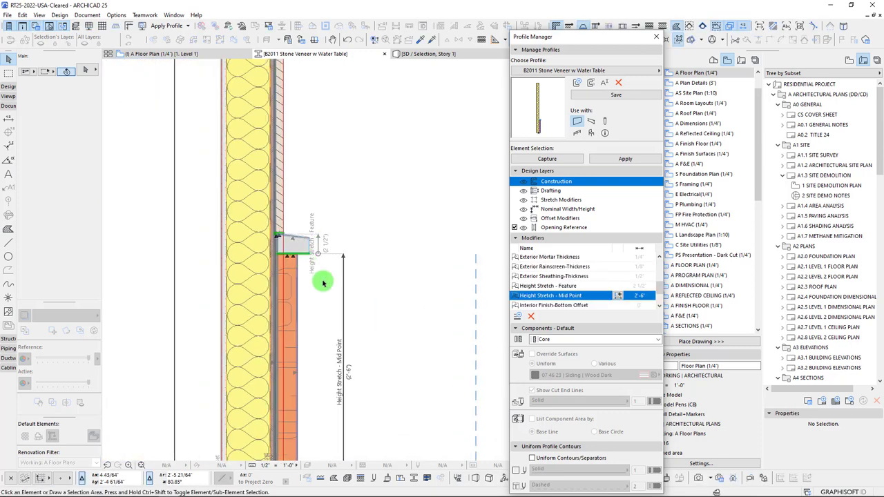
click(598, 97)
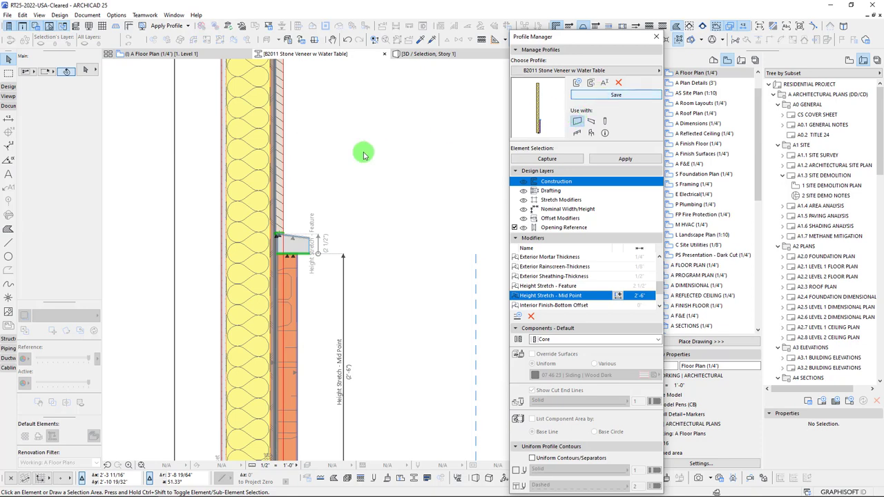
Step: Stretch the sample wall's limestone cap in 3D up to the mortar's top, setting Height Stretch - Feature to 2 1/2"
click(416, 55)
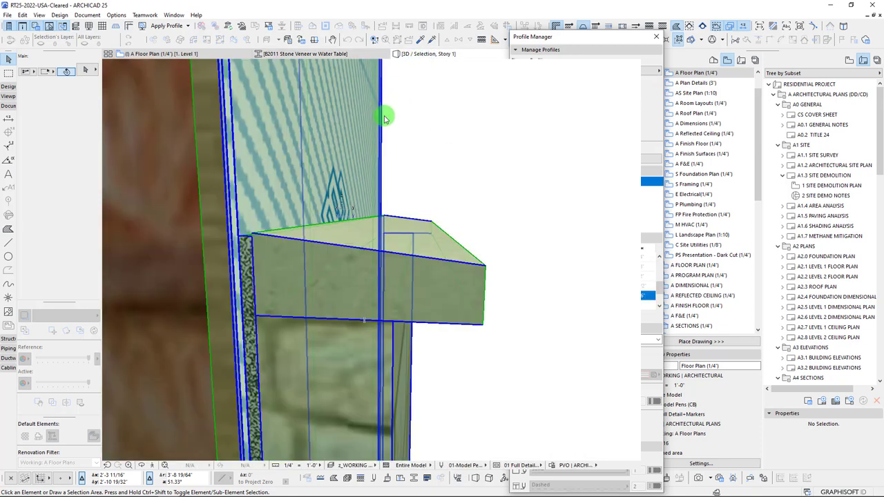
click(250, 238)
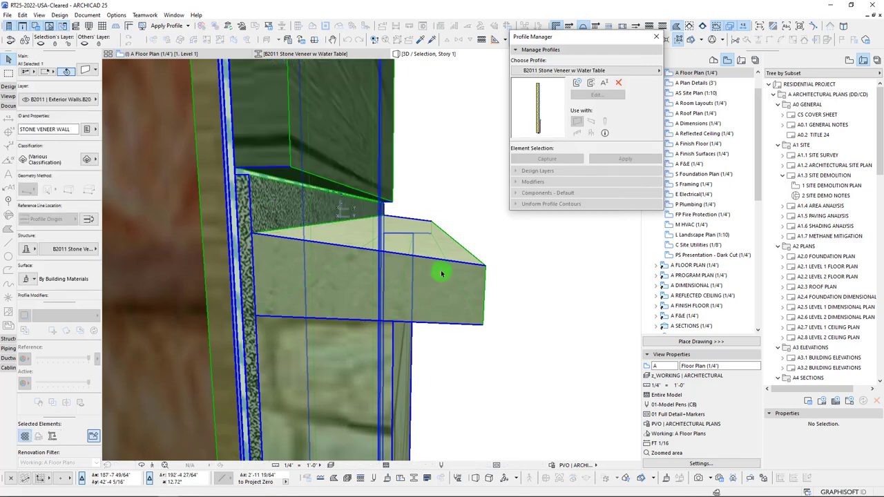
shift+middle_drag(315, 263, 320, 248)
click(332, 247)
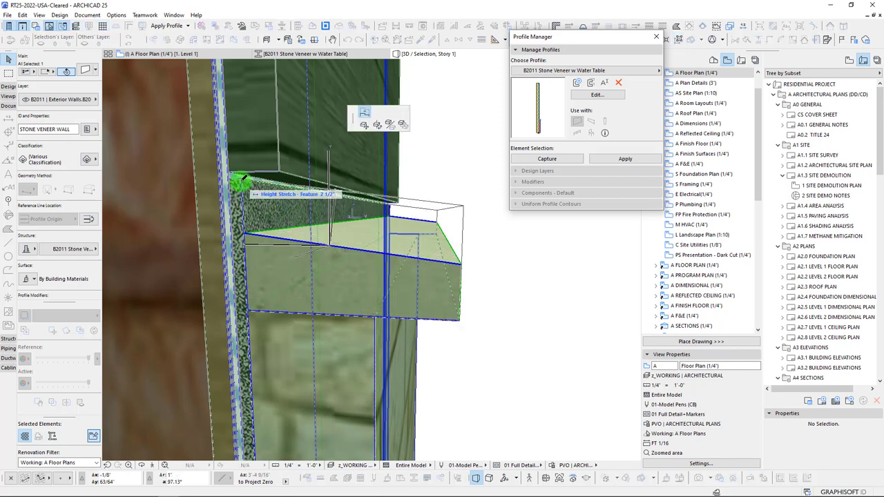
click(243, 178)
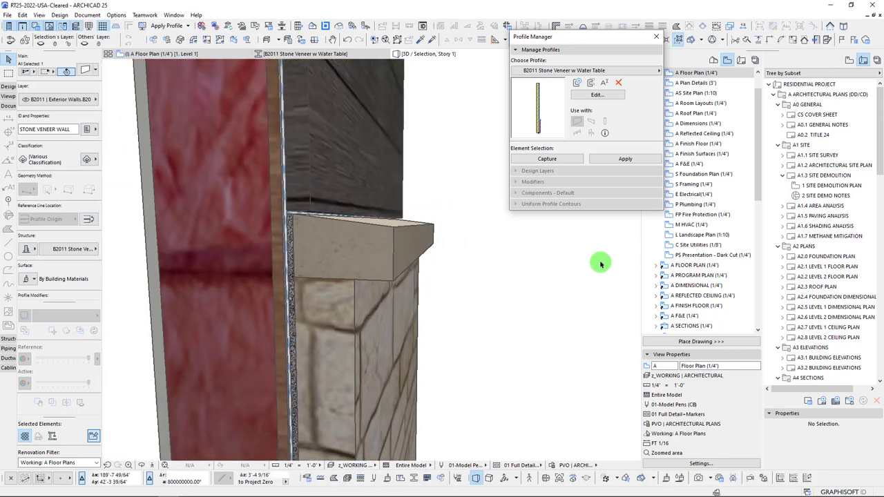
scroll(600, 263, down, 5)
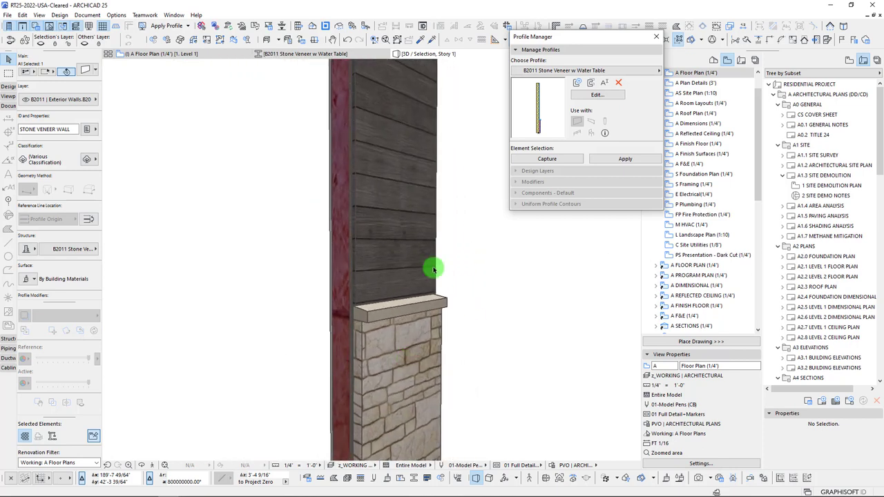
scroll(380, 361, up, 5)
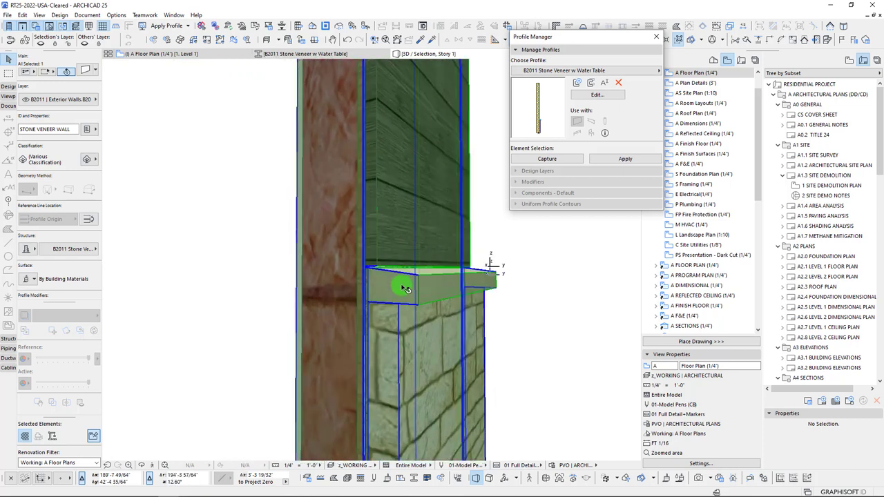
Step: Lower the sample wall's water table in 3D by stretching the cap's bottom edge, bringing Height Stretch - Mid Point to about 3'-1"
scroll(407, 293, up, 2)
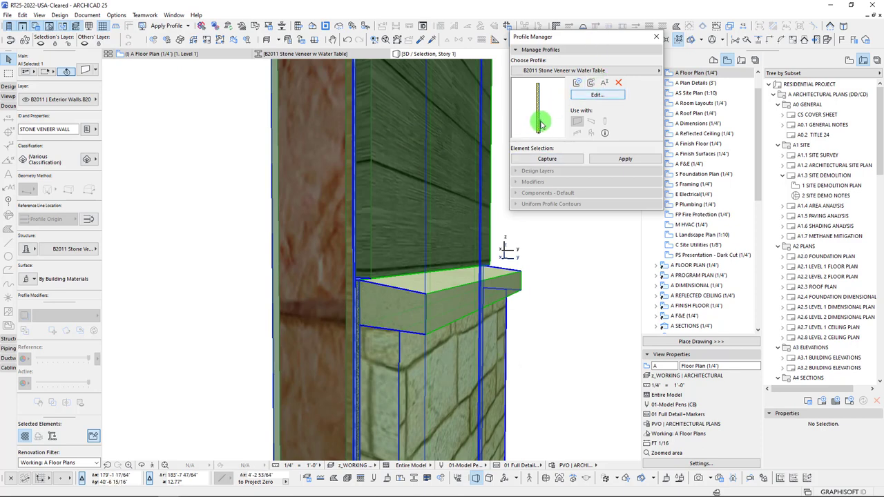
scroll(359, 306, up, 3)
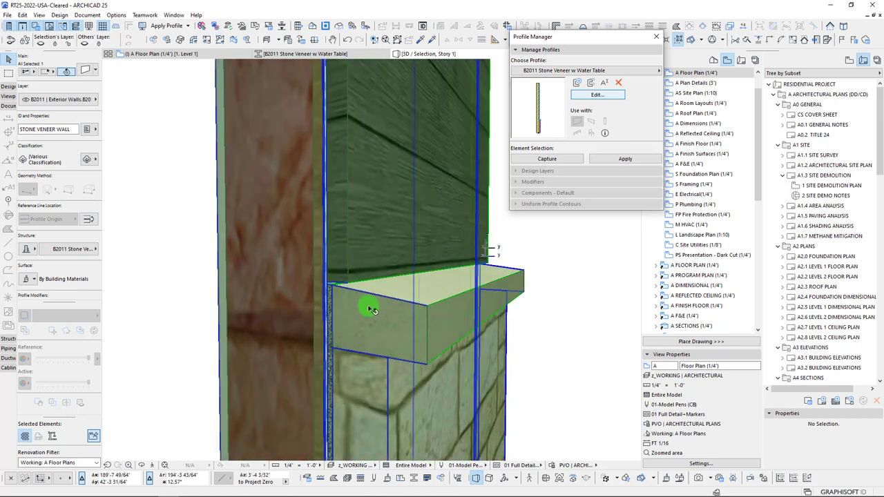
shift+middle_drag(339, 279, 410, 323)
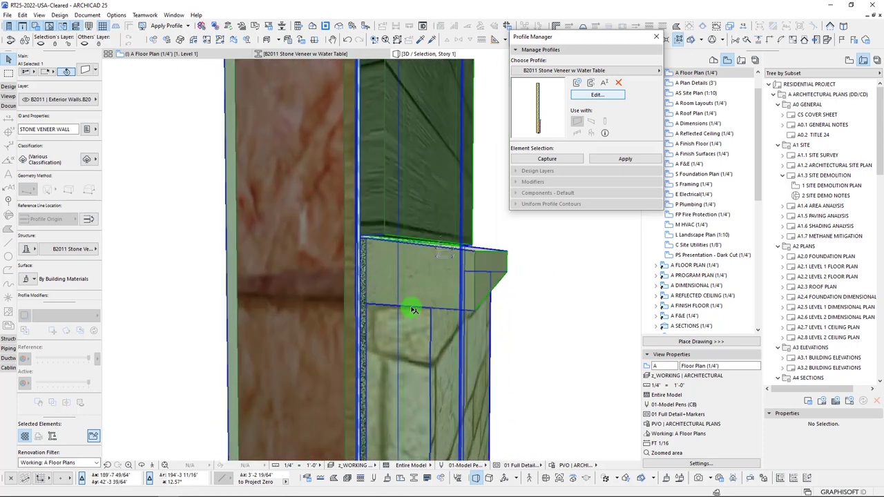
click(414, 309)
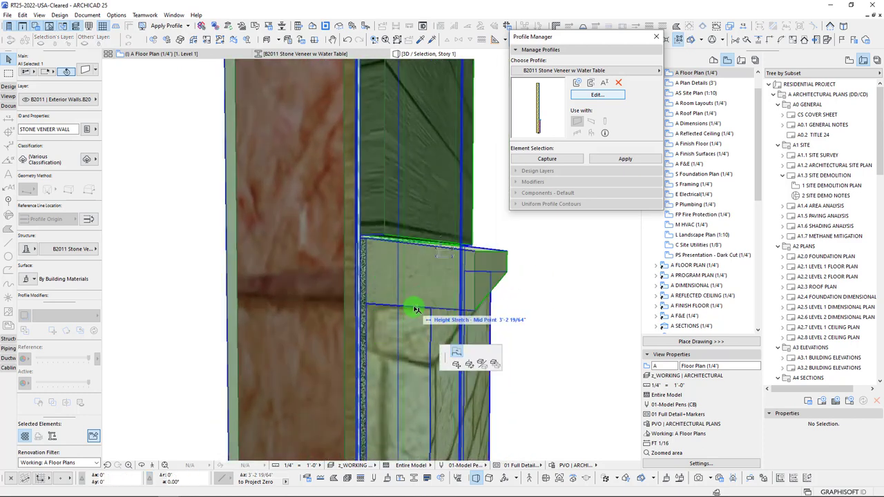
click(415, 346)
scroll(416, 345, down, 5)
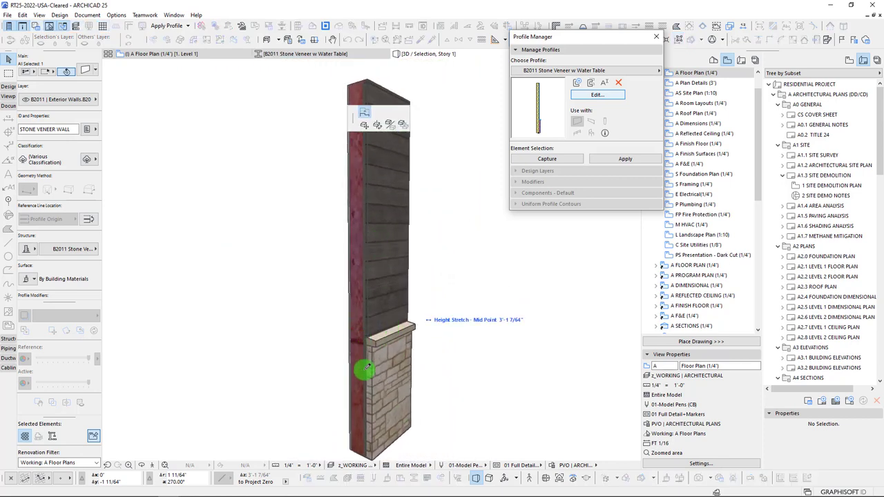
Step: Stretch the water table further down to a Height Stretch - Mid Point of 2'-3 45/64" and inspect the cap joint
click(368, 367)
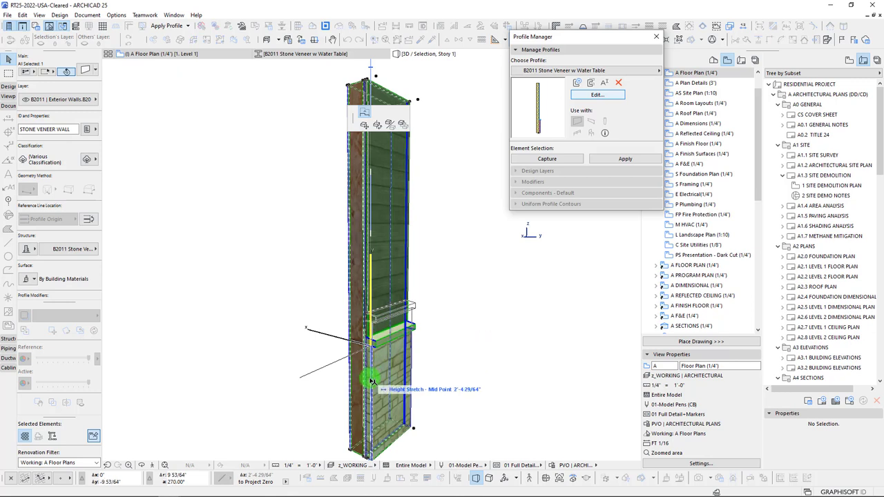
click(376, 348)
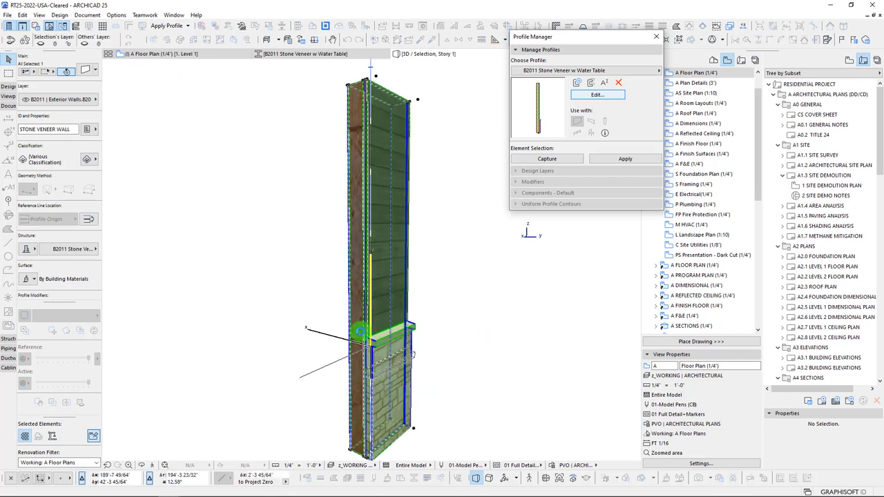
click(459, 347)
scroll(401, 341, up, 5)
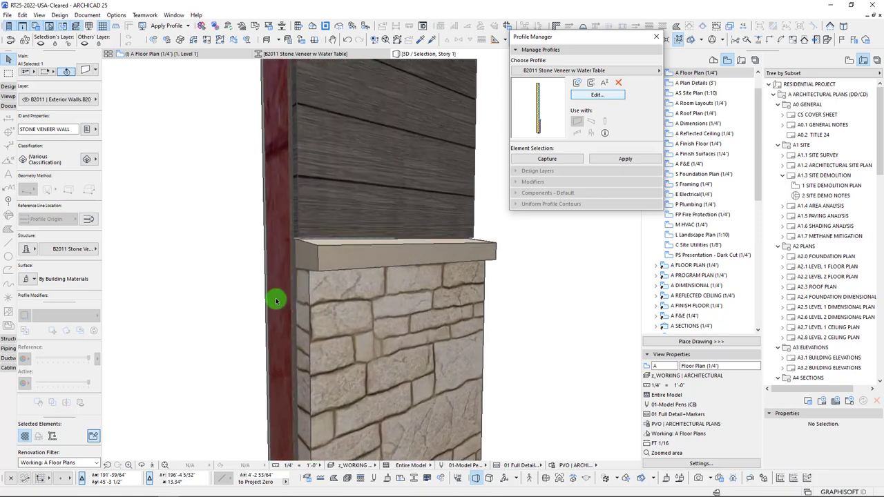
scroll(400, 223, up, 3)
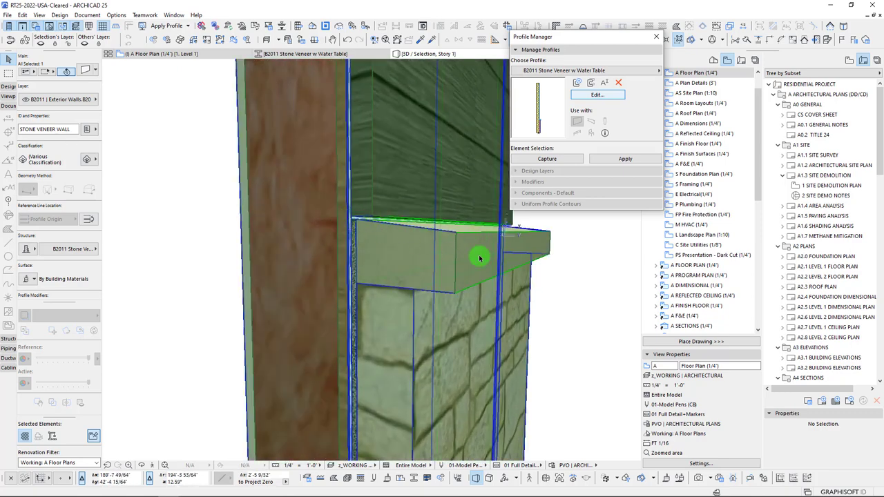
scroll(473, 235, down, 8)
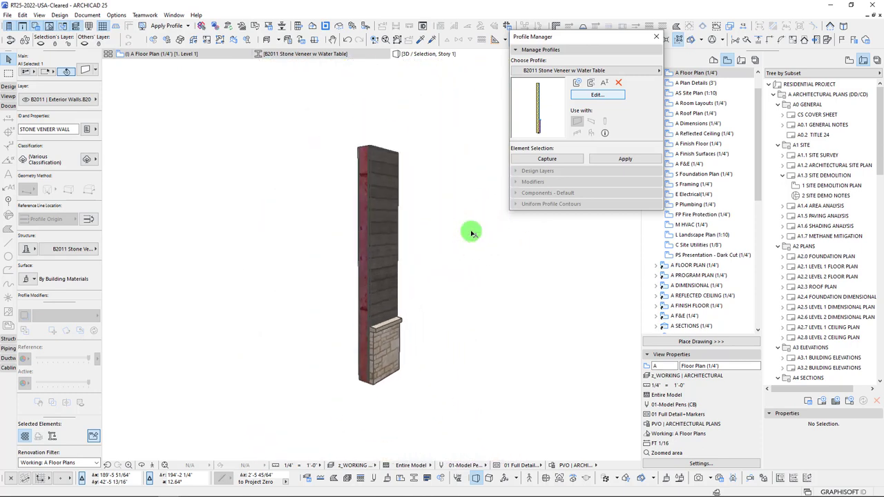
scroll(469, 232, up, 3)
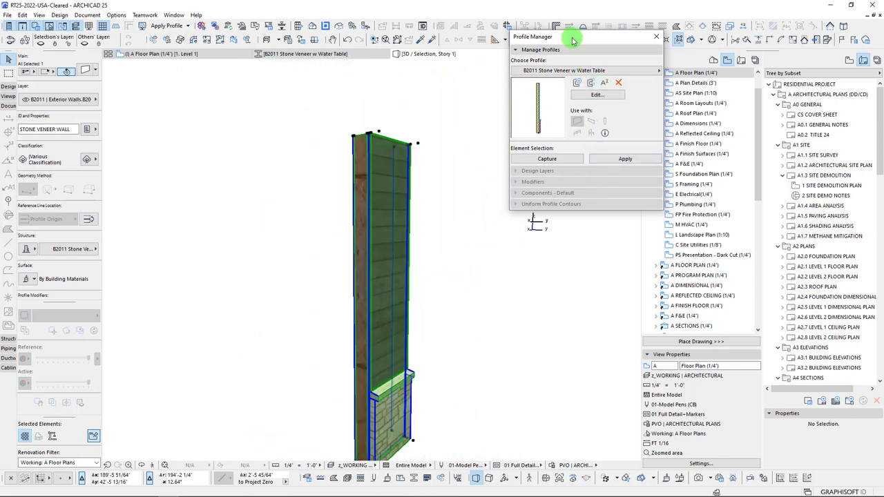
Step: Reopen the stone veneer profile for editing and create an Exterior Finish-Top Offset modifier
click(592, 96)
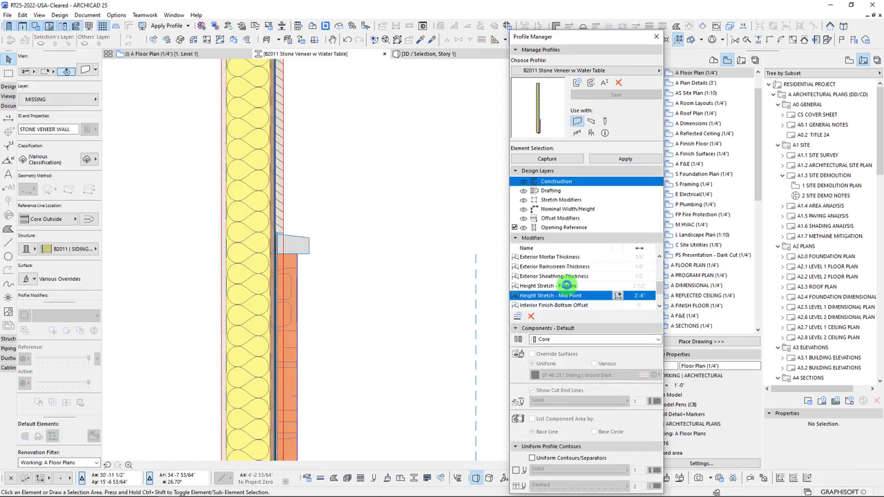
click(258, 225)
scroll(338, 115, down, 3)
middle_drag(335, 149, 323, 373)
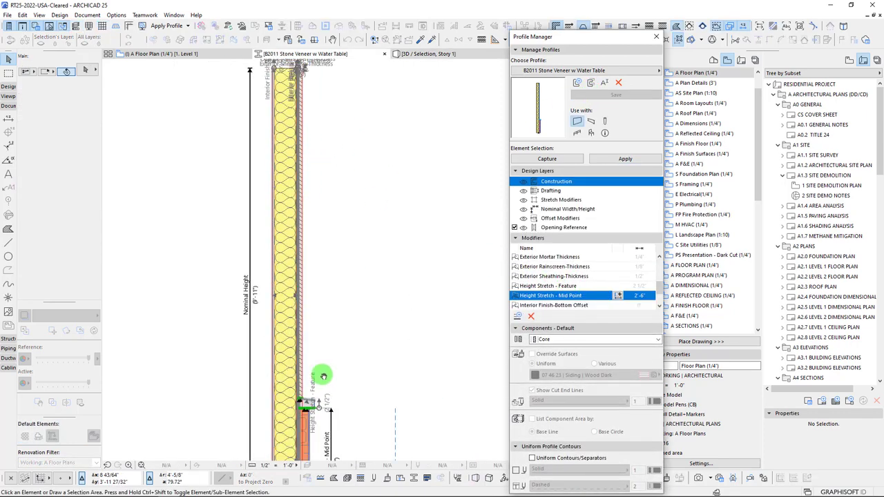
middle_drag(357, 120, 355, 248)
scroll(317, 191, up, 6)
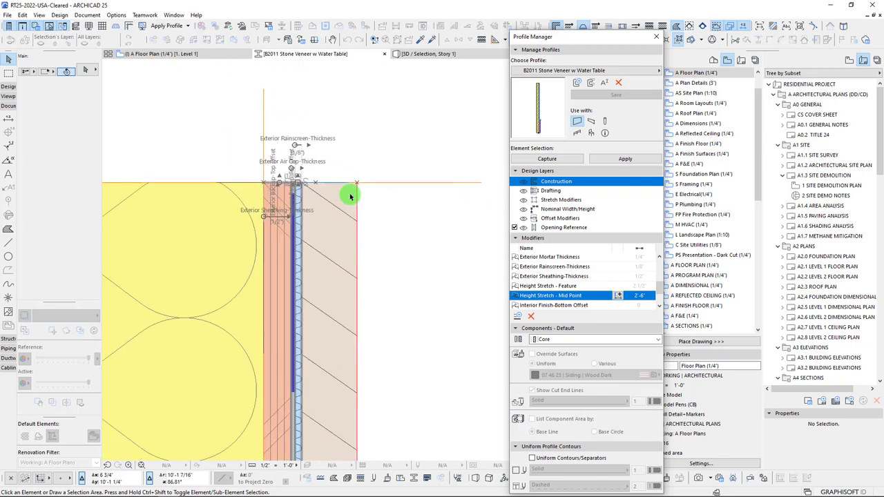
middle_drag(245, 193, 299, 161)
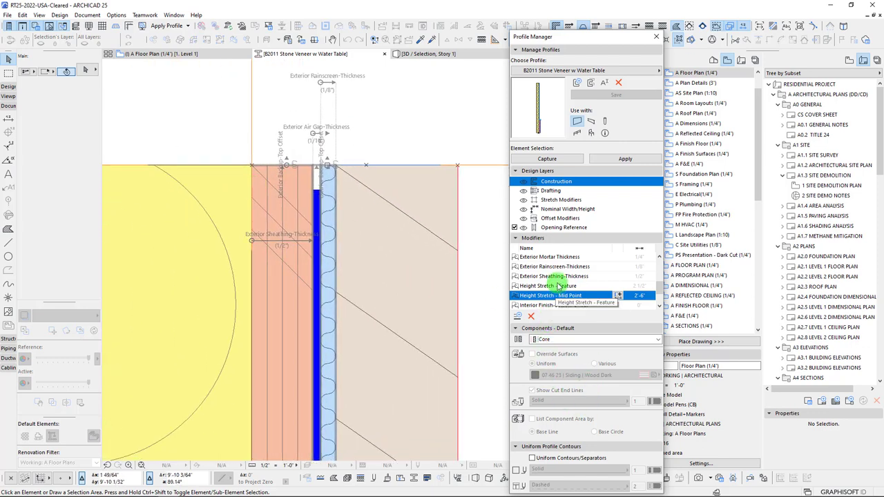
scroll(558, 286, down, 1)
click(517, 319)
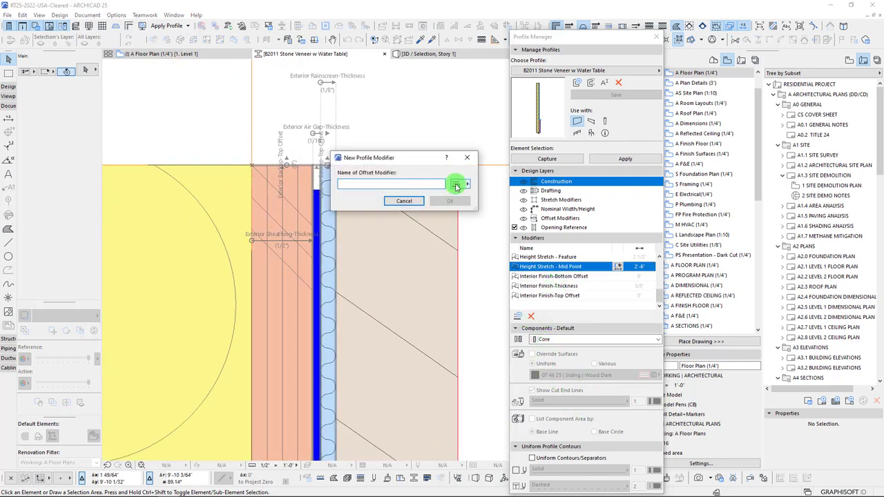
click(455, 185)
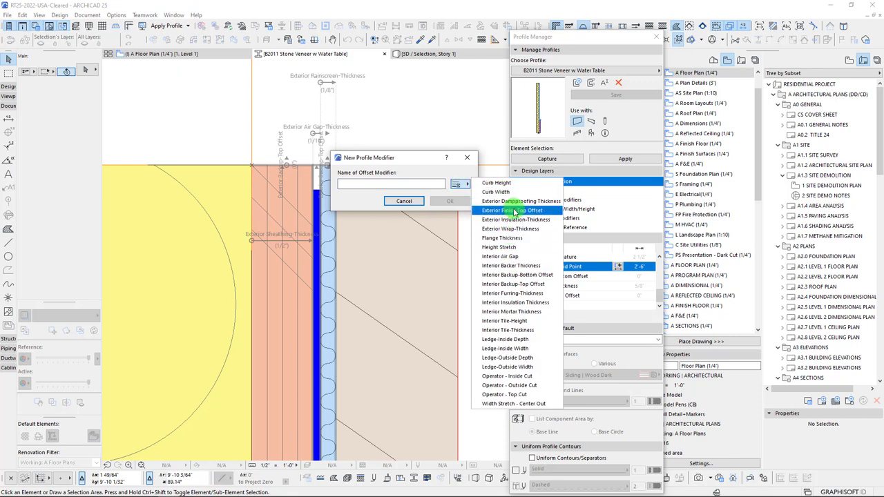
click(513, 211)
click(448, 201)
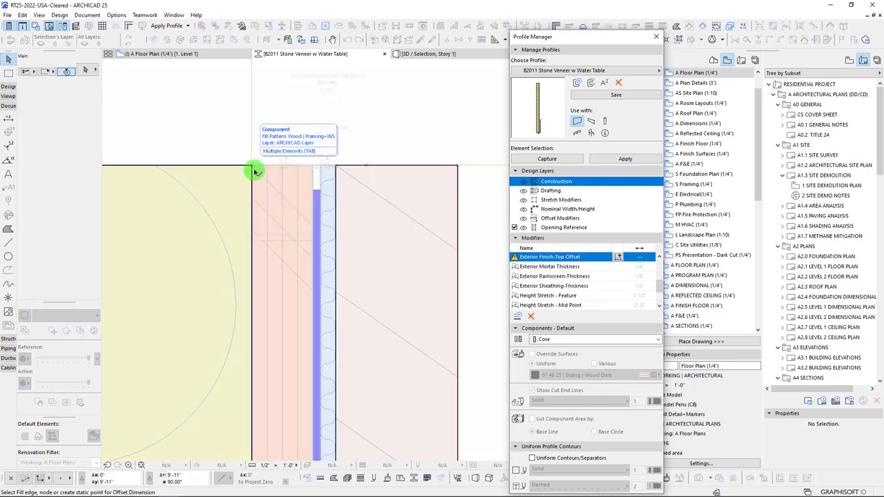
Step: Assign the wood siding's top edge to the Exterior Finish-Top Offset modifier and place its dimension beside the top of the wall
click(410, 167)
scroll(438, 233, down, 2)
middle_drag(438, 233, 214, 200)
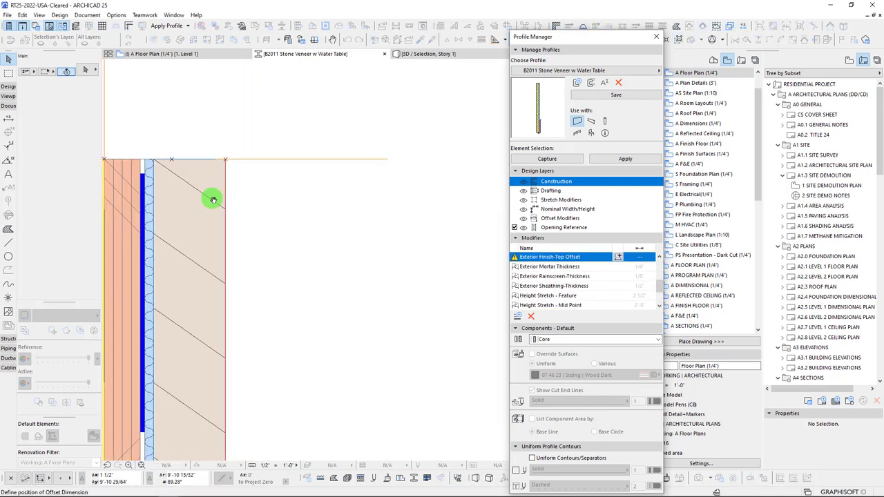
click(285, 211)
scroll(160, 154, up, 2)
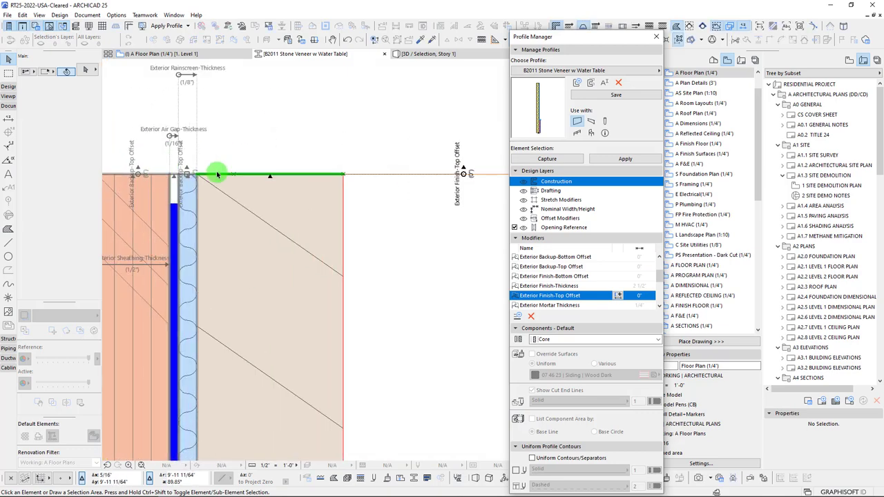
scroll(184, 191, up, 3)
scroll(162, 183, up, 1)
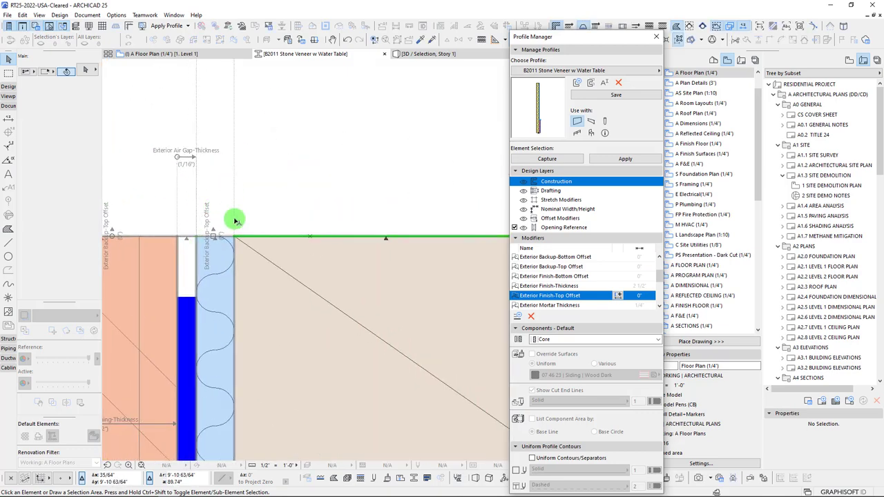
Step: Save the edited profile and close the Profile Manager
scroll(216, 228, down, 6)
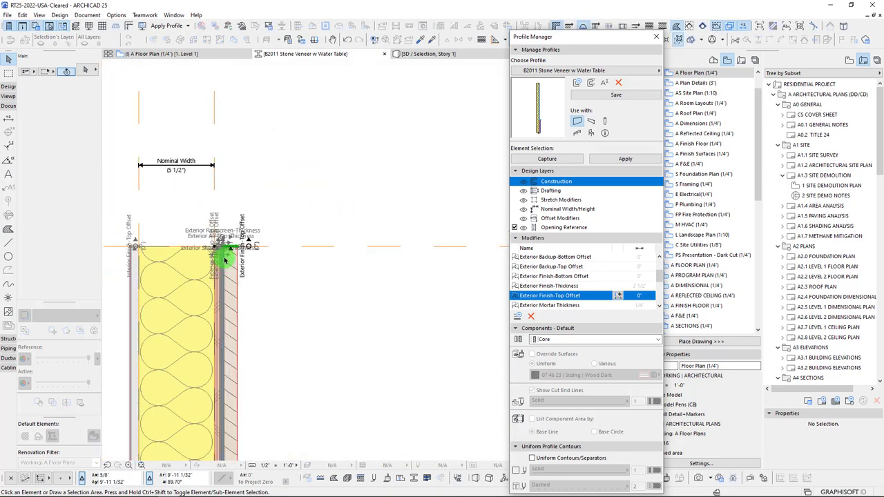
middle_drag(266, 302, 307, 197)
middle_drag(353, 223, 335, 263)
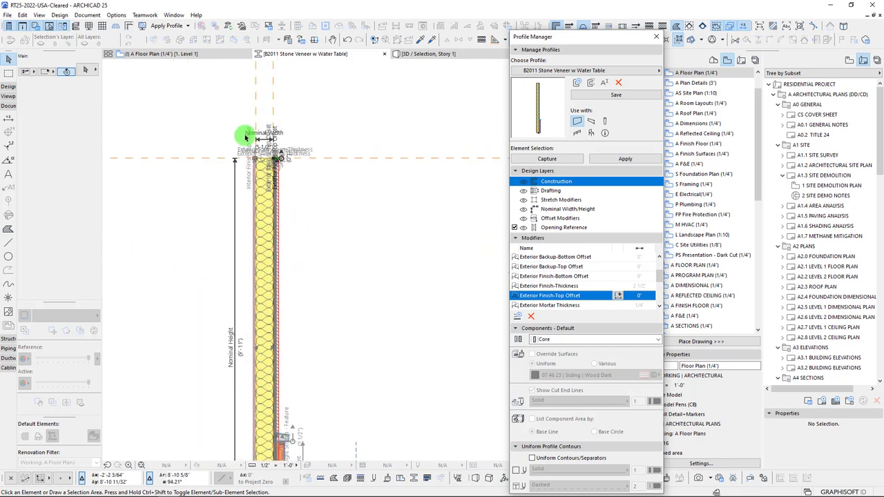
click(617, 95)
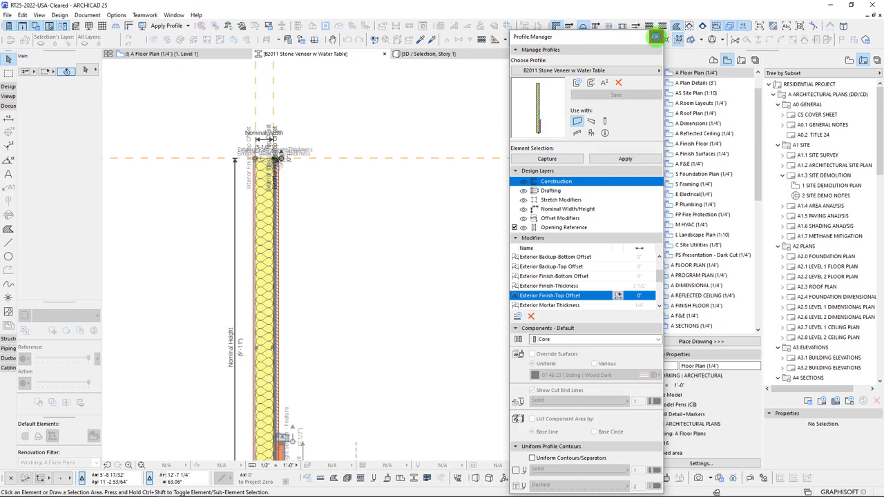
click(654, 36)
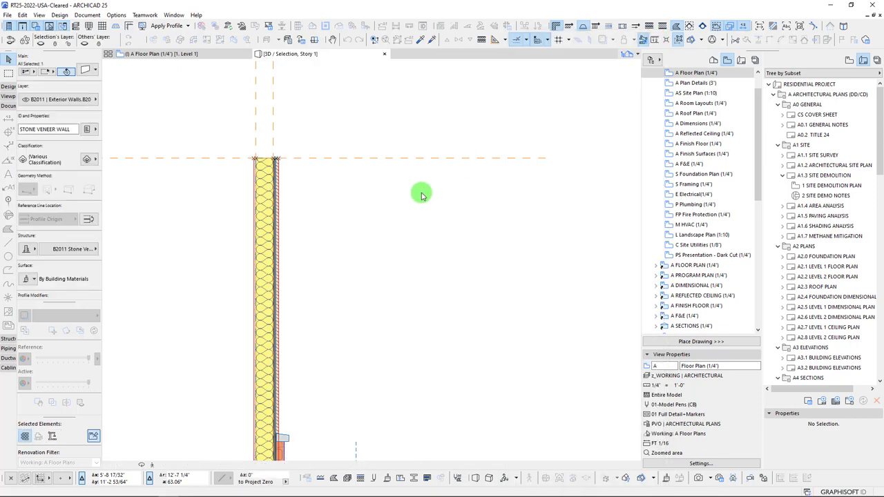
Step: Set the sample wall's Height Stretch - Mid Point profile modifier to 6'
scroll(380, 326, down, 1)
scroll(380, 326, up, 3)
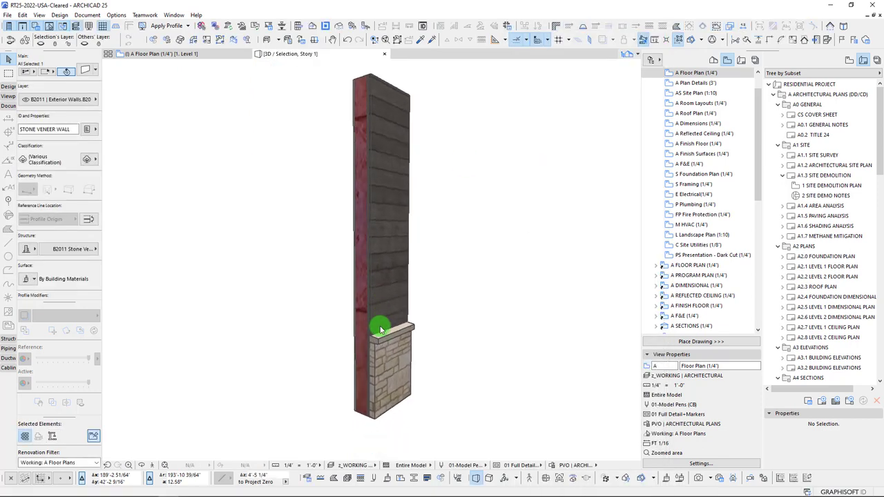
scroll(381, 328, up, 2)
shift+middle_drag(381, 328, 372, 301)
scroll(55, 197, down, 3)
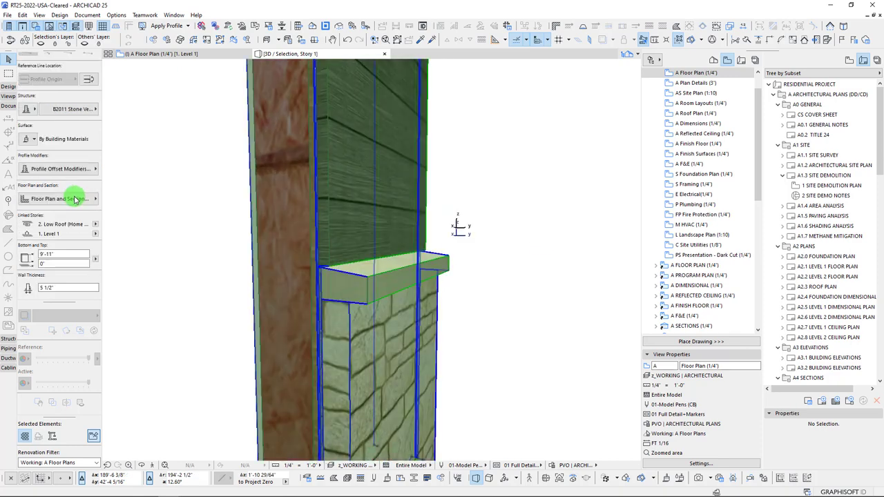
click(47, 170)
click(215, 268)
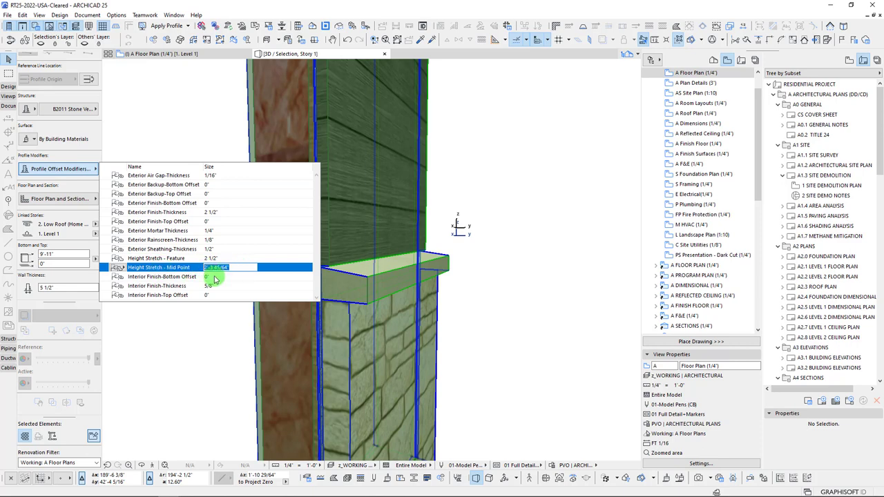
text(6)
key(Return)
Step: Examine in 3D how the stone veneer, mortar, cap and wood siding meet at the raised water table
scroll(485, 242, down, 3)
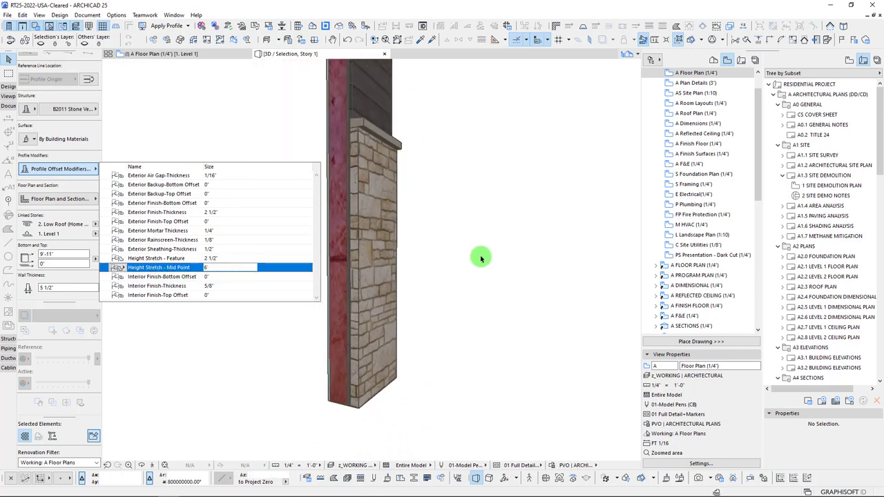
middle_drag(481, 258, 487, 406)
scroll(381, 286, up, 4)
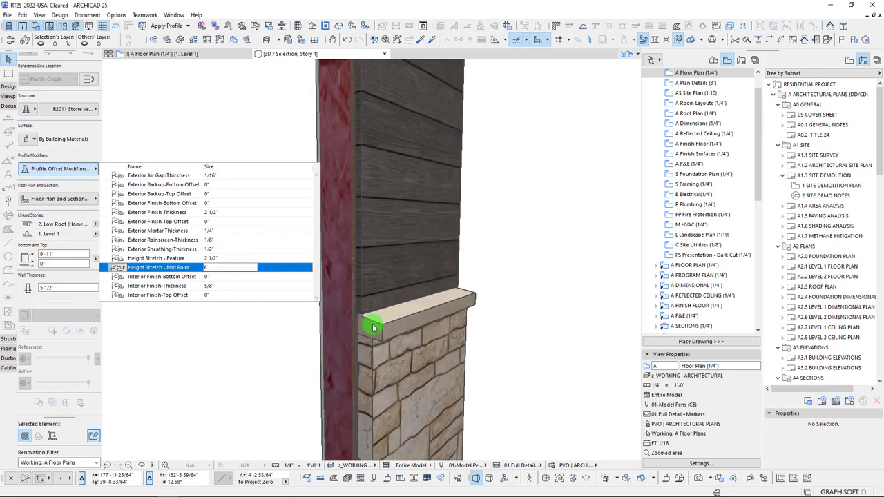
shift+middle_drag(418, 371, 367, 326)
scroll(367, 327, down, 5)
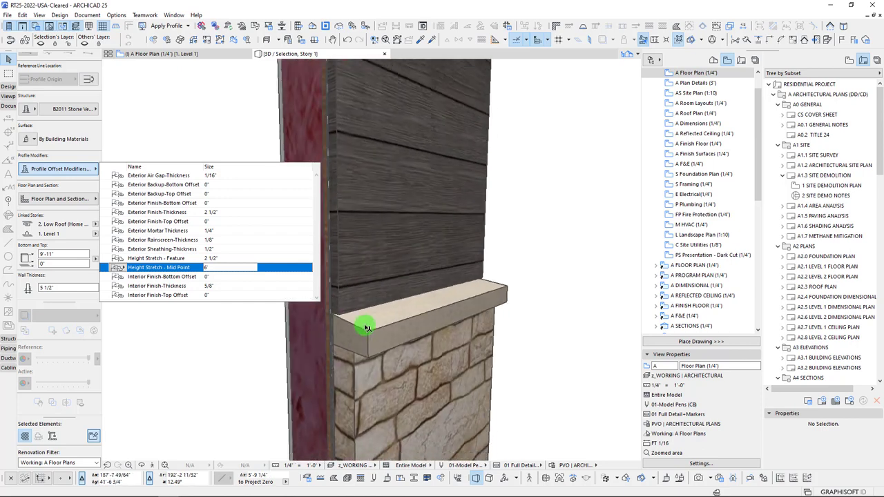
scroll(366, 327, up, 1)
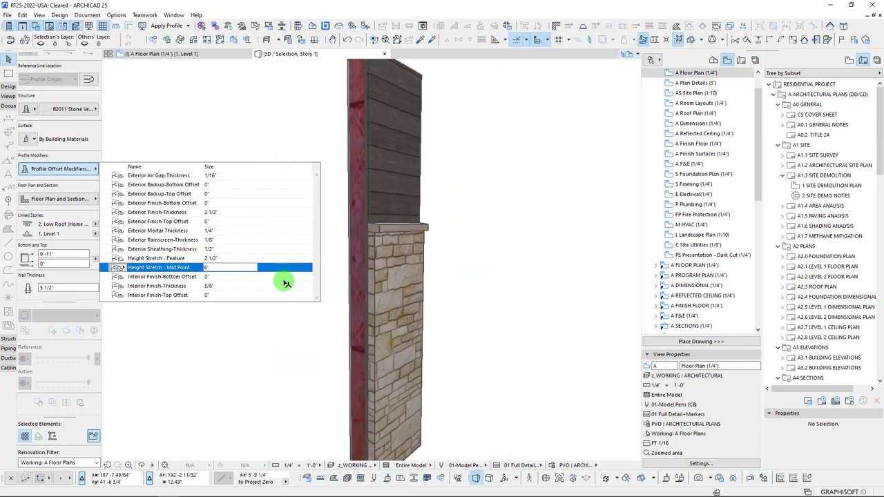
scroll(365, 109, up, 2)
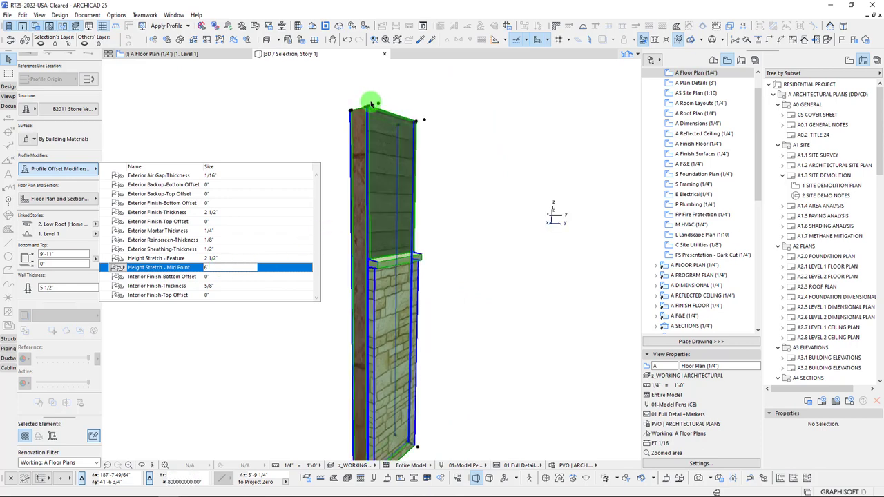
scroll(394, 316, up, 5)
scroll(364, 268, up, 5)
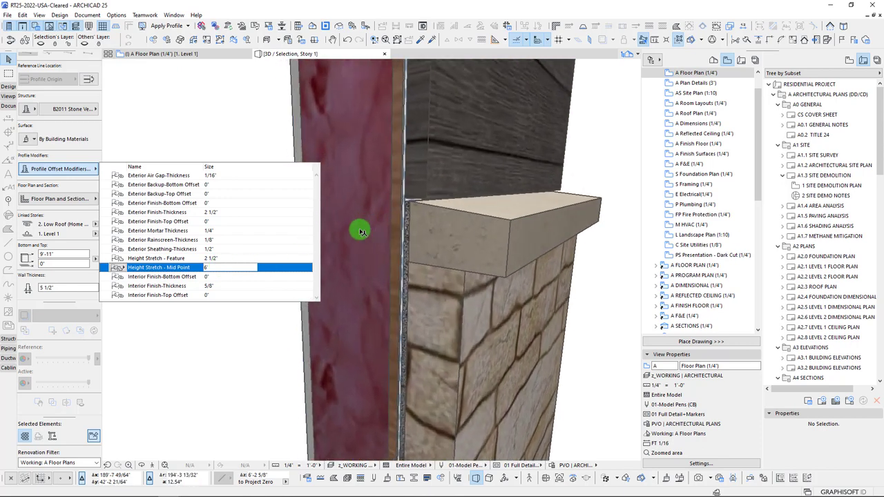
click(431, 190)
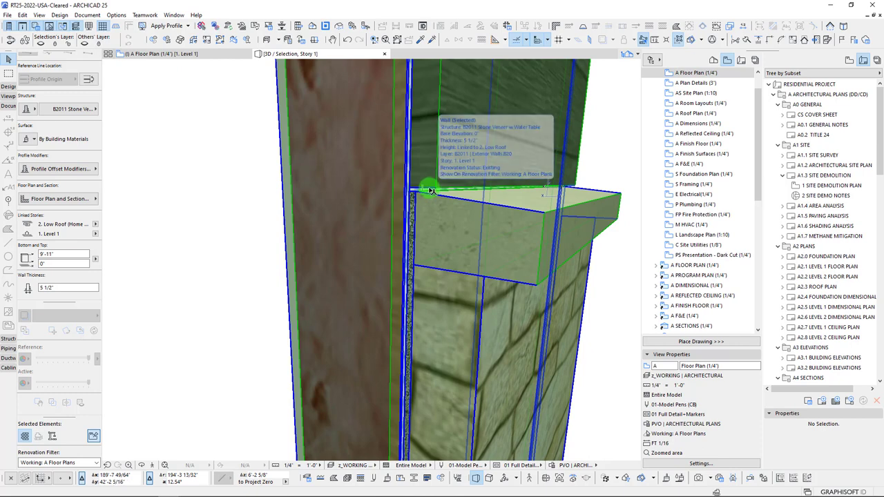
Step: Stretch the sample wall's water table in 3D by its Height Stretch - Mid Point edge up to the top of the wall
click(430, 191)
scroll(432, 142, down, 10)
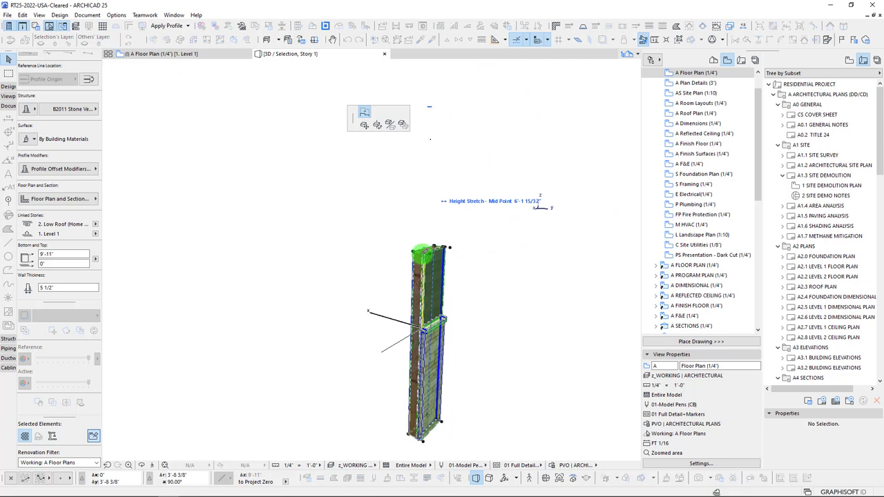
scroll(433, 257, up, 10)
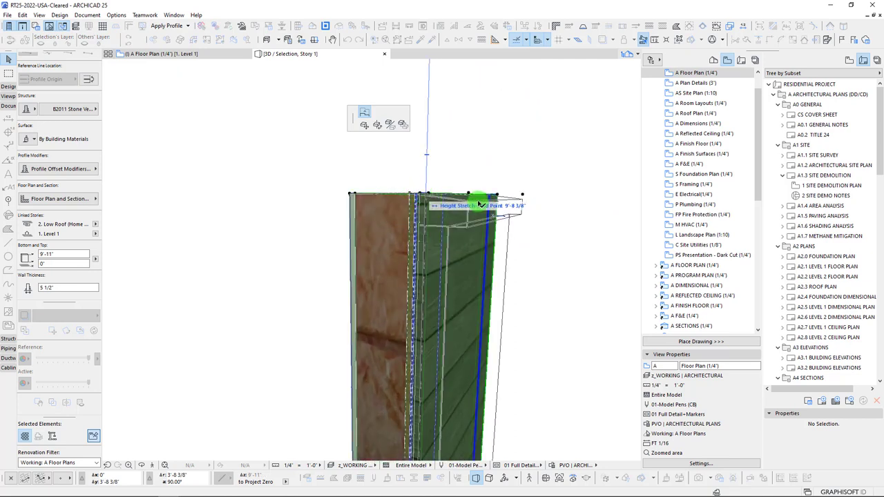
click(538, 203)
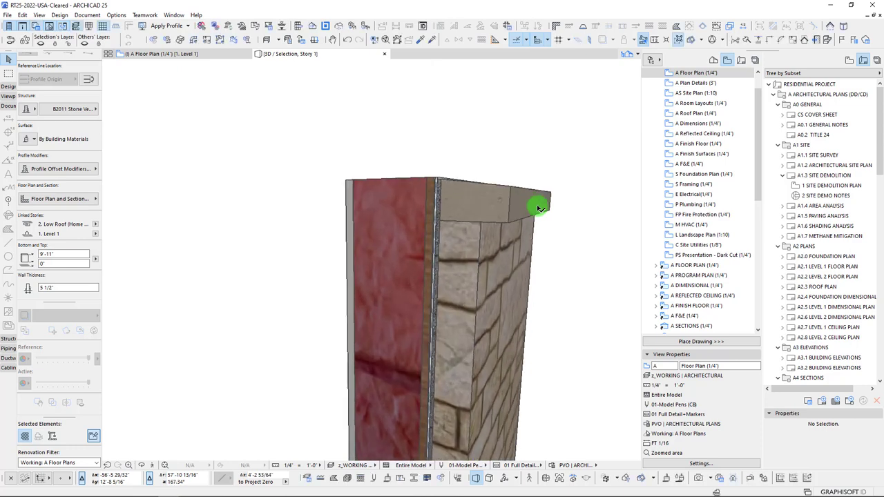
Step: Stretch the water table in 3D past the top of the wall, to a mid-point height of about 11'
shift+middle_drag(537, 203, 452, 201)
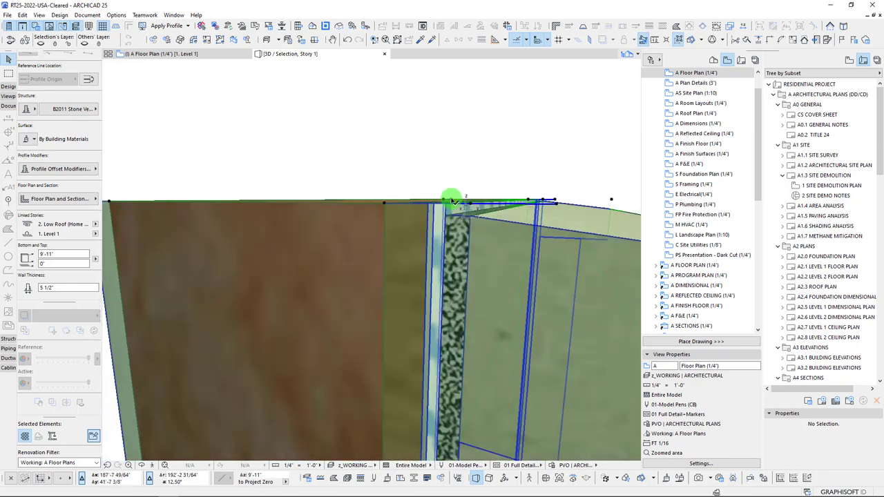
shift+middle_drag(493, 368, 523, 314)
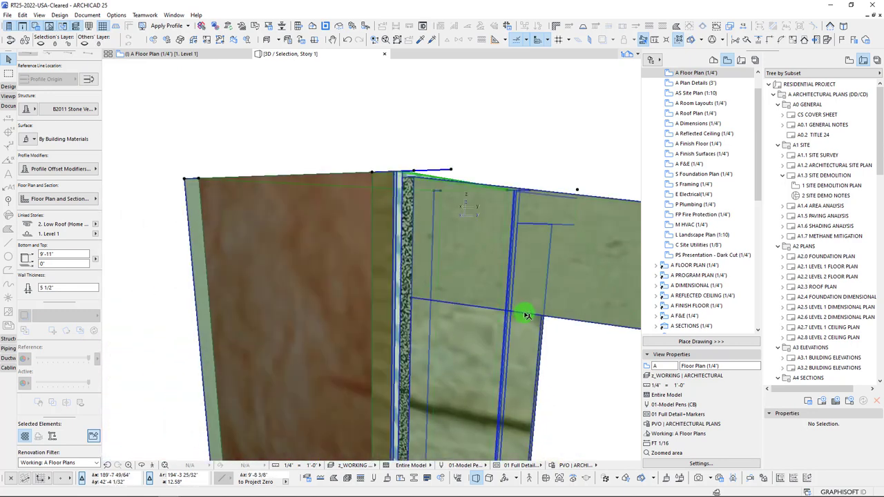
click(526, 315)
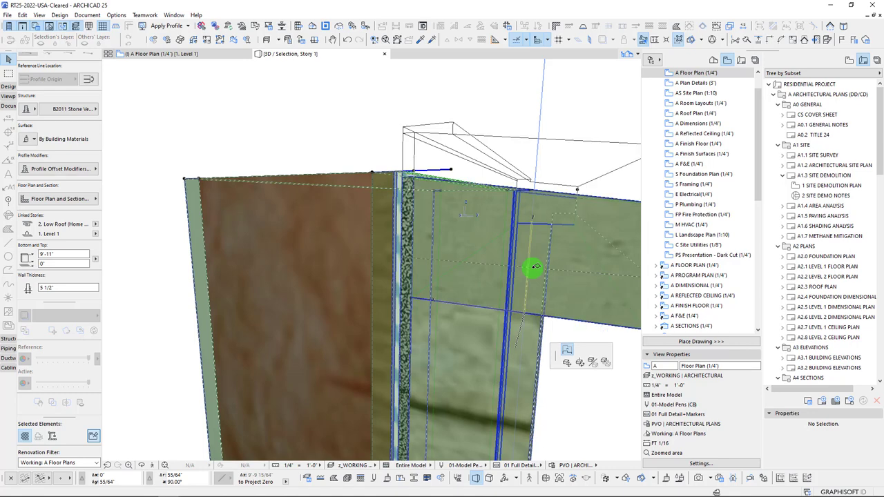
scroll(586, 267, down, 5)
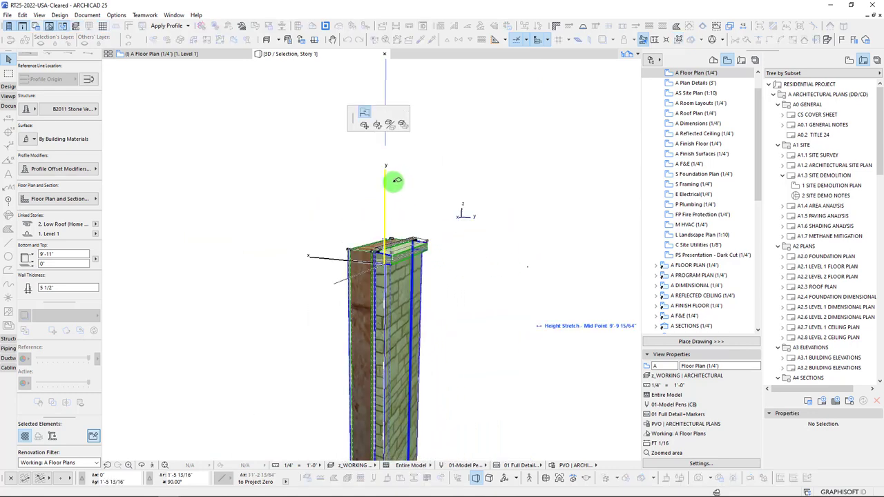
click(395, 193)
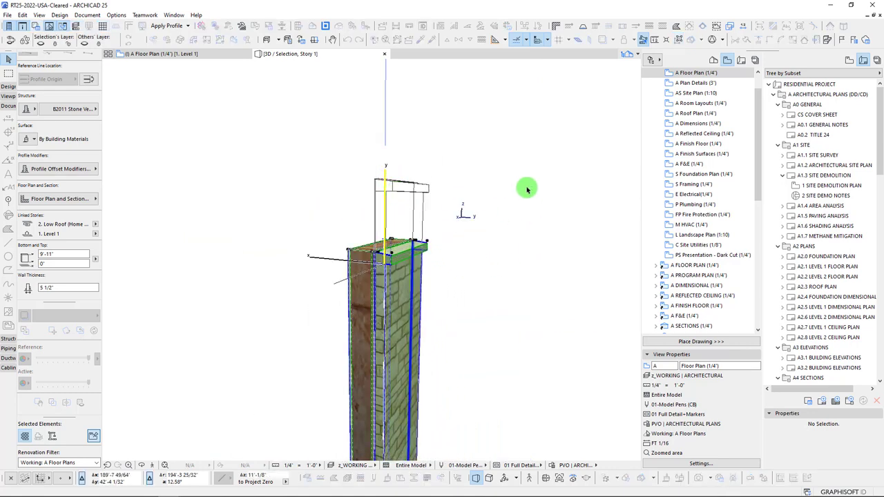
shift+middle_drag(548, 228, 391, 195)
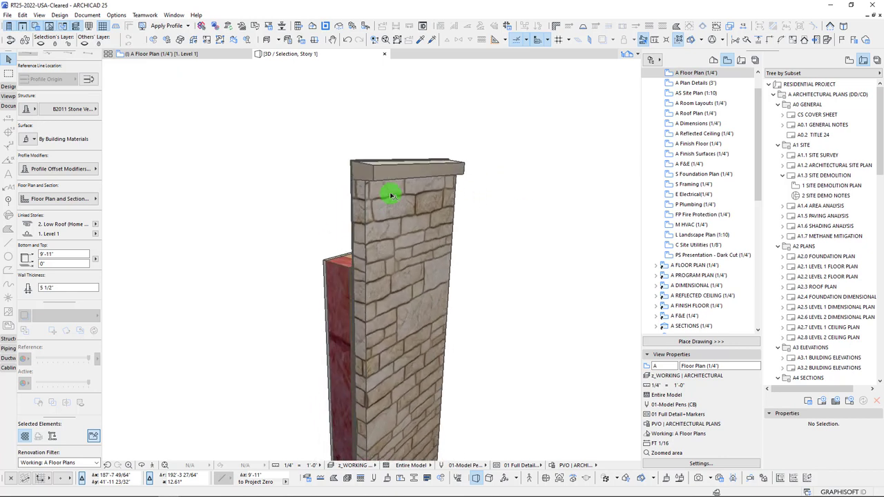
Step: Set the sample wall's Height Stretch - Mid Point profile modifier to 4' and switch to the floor plan
click(391, 191)
click(84, 170)
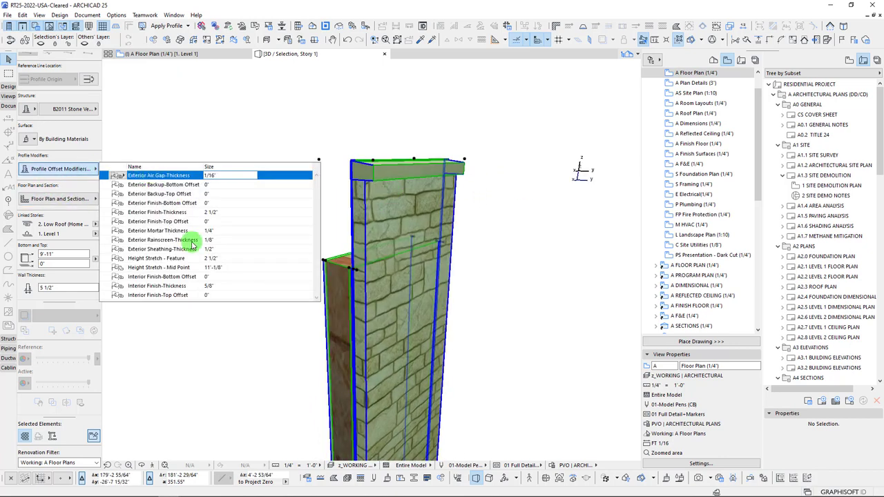
click(166, 267)
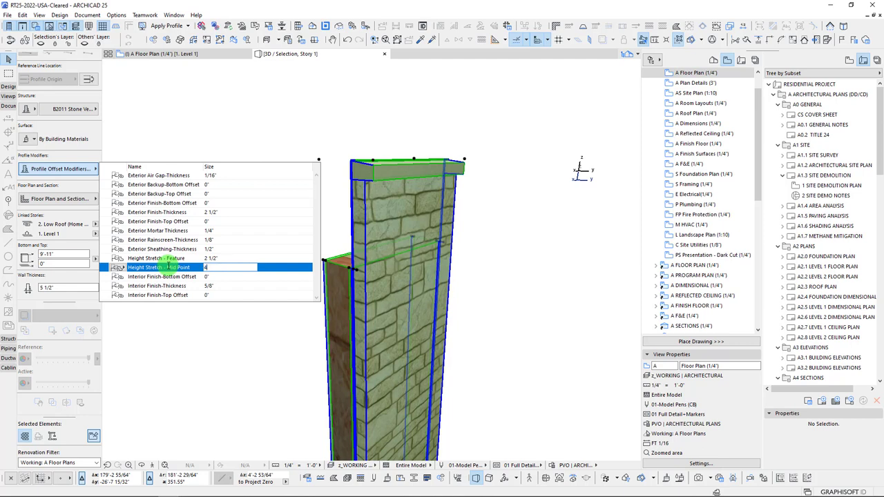
key(Return)
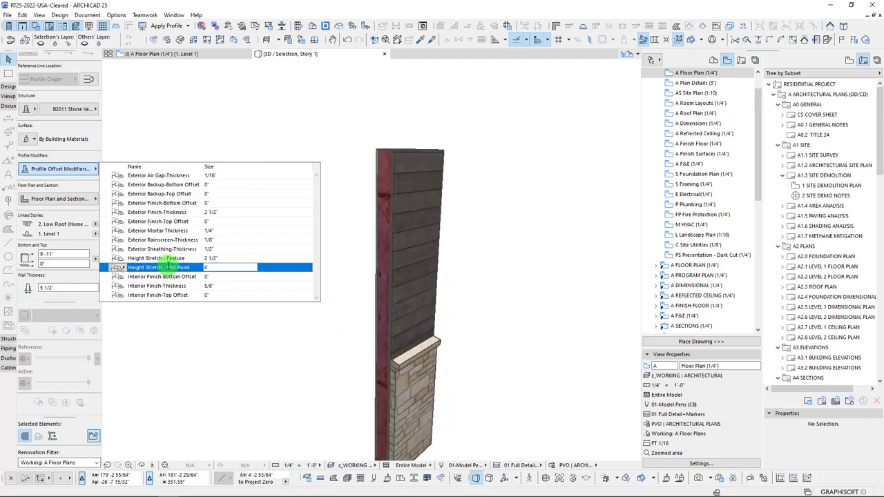
click(546, 256)
key(F2)
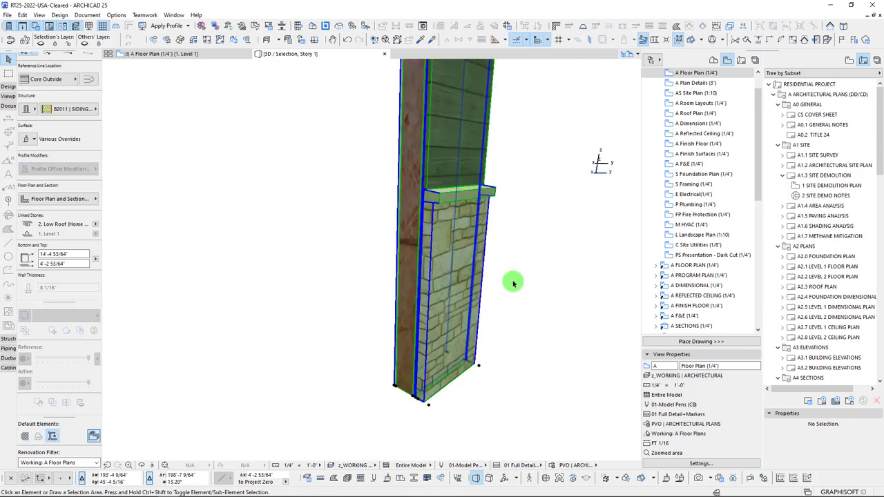
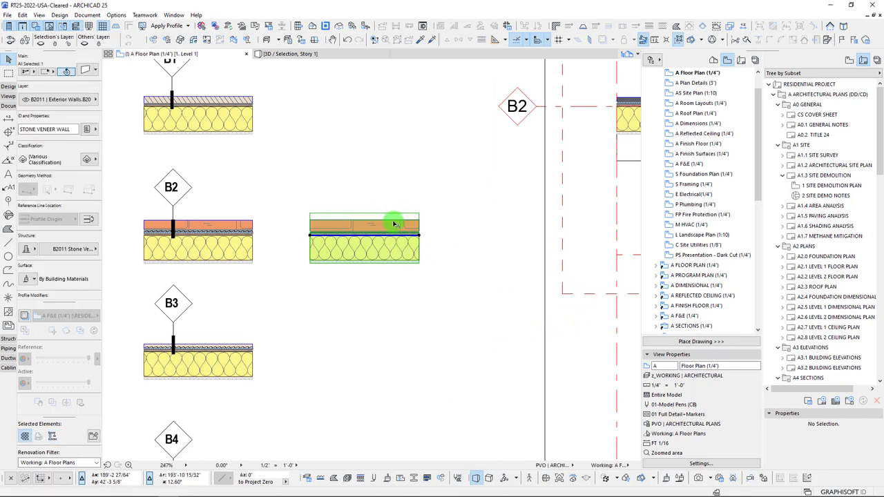
Step: Examine the stone veneer wall on the floor plan and measure from the outer corner of the cap's overhang line
scroll(377, 222, up, 5)
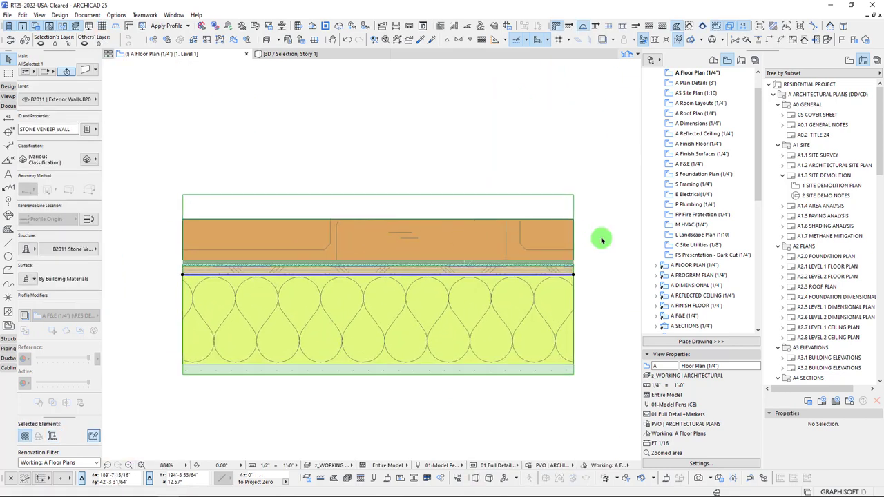
scroll(349, 267, down, 2)
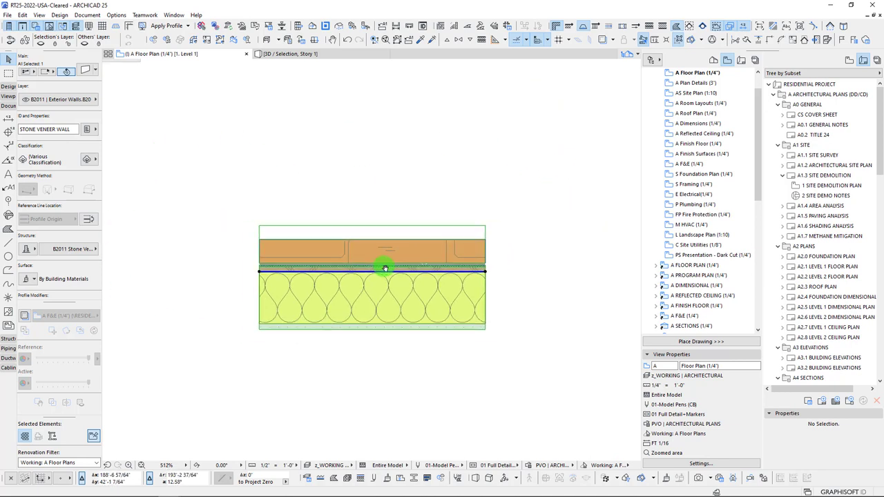
key(Escape)
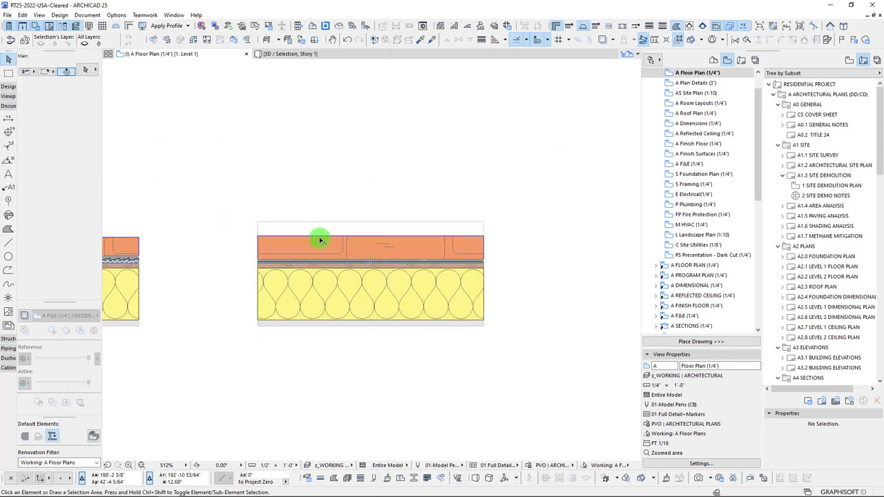
scroll(480, 236, up, 3)
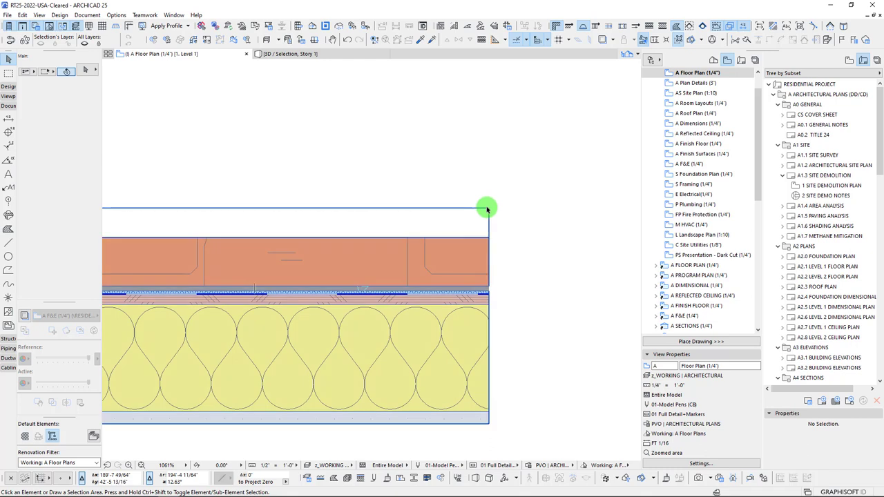
click(448, 212)
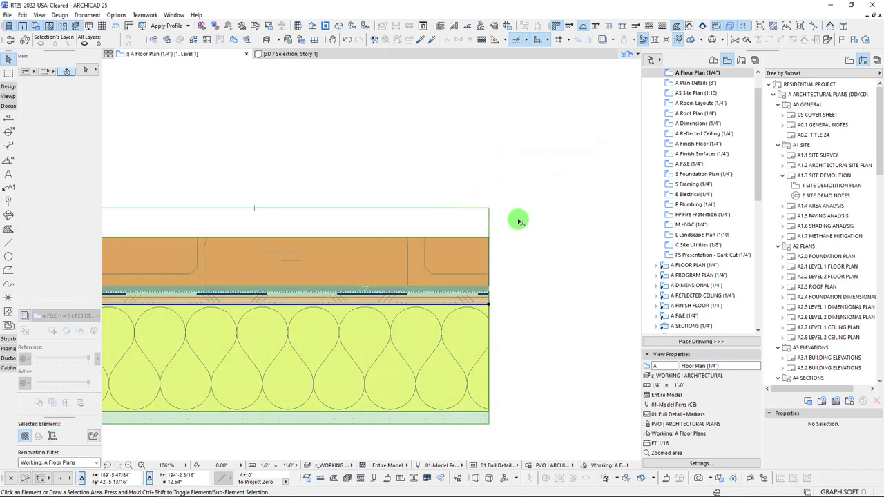
click(236, 240)
scroll(265, 264, down, 3)
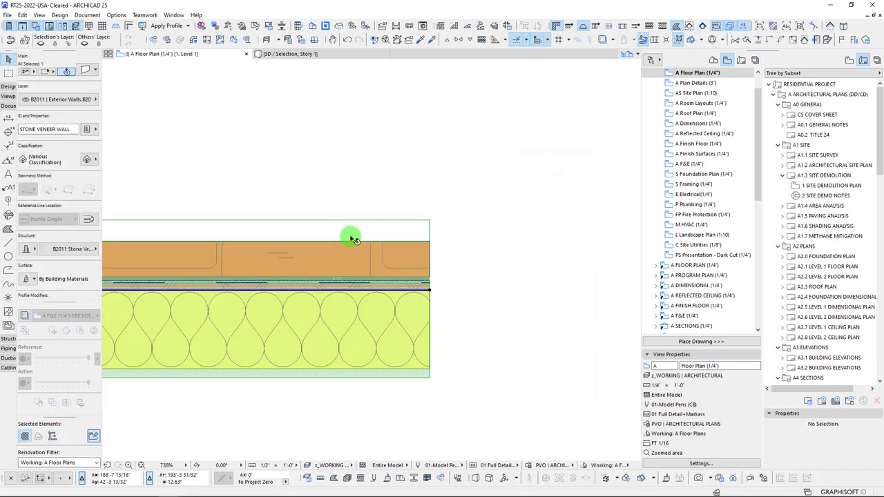
key(m)
click(397, 227)
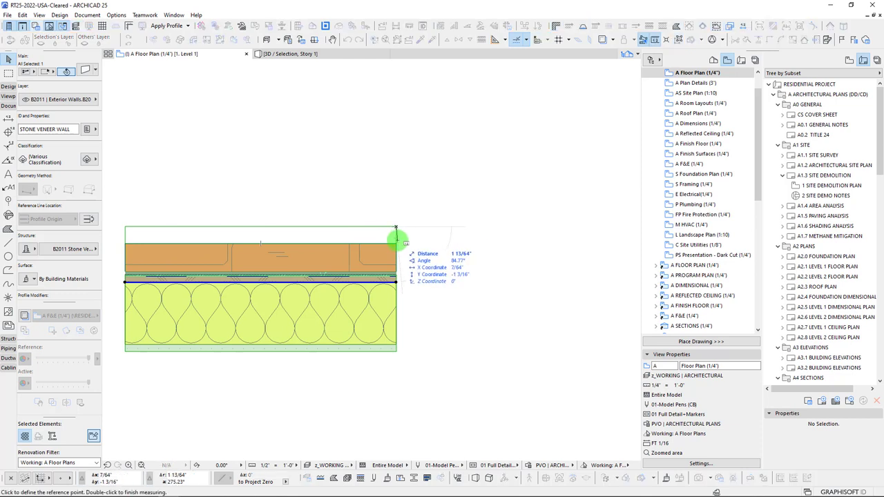
key(Escape)
middle_drag(328, 251, 373, 245)
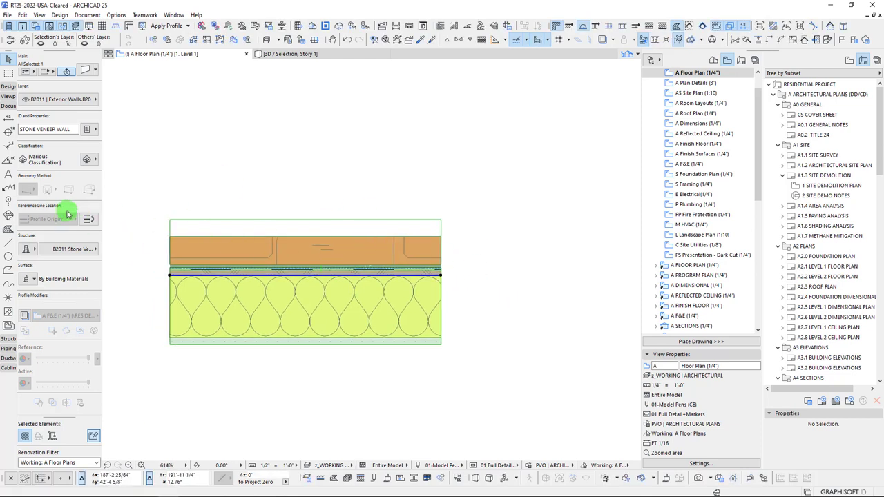
Step: Set the sample wall's Height Stretch - Mid Point profile modifier to 3'-6"
scroll(67, 214, down, 3)
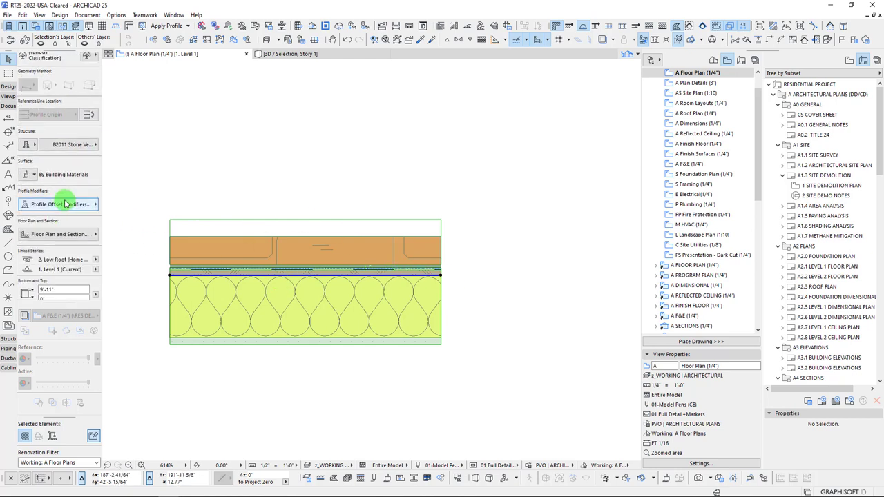
click(63, 205)
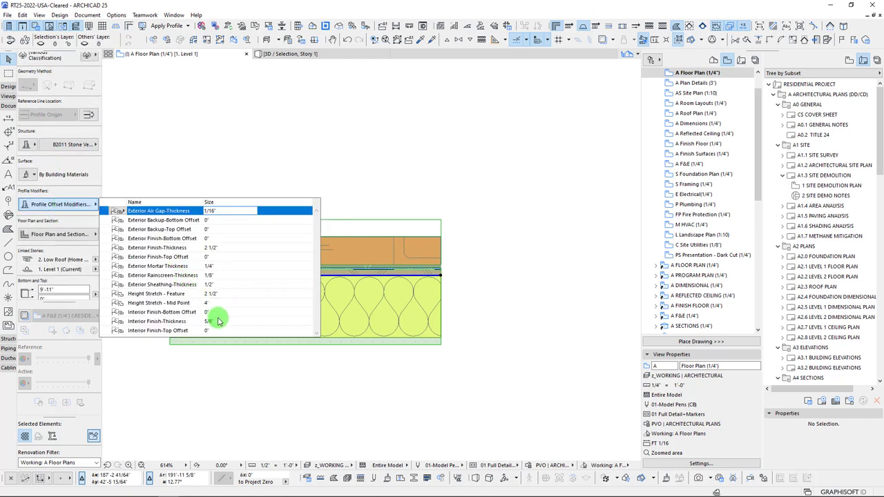
click(218, 321)
click(181, 302)
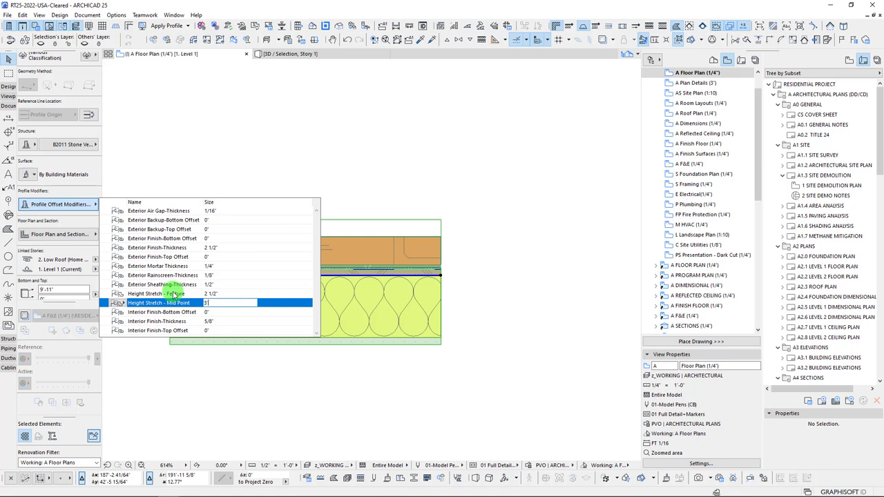
click(239, 301)
click(517, 250)
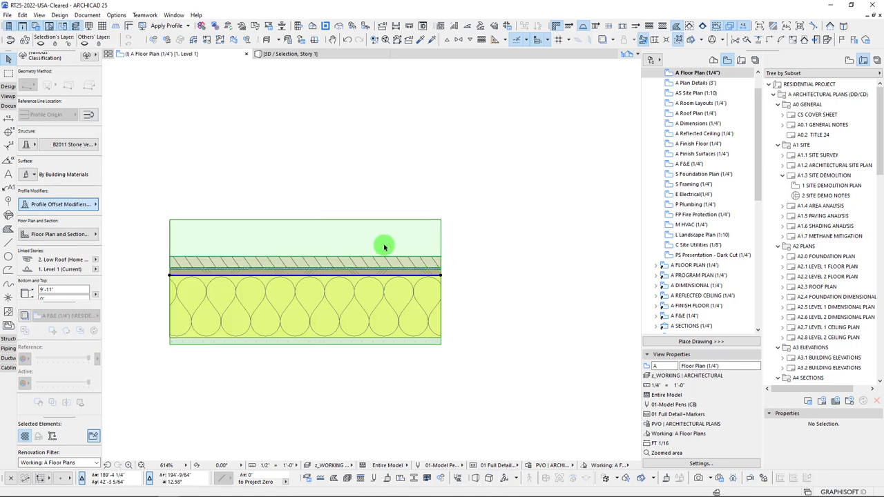
middle_drag(301, 260, 331, 254)
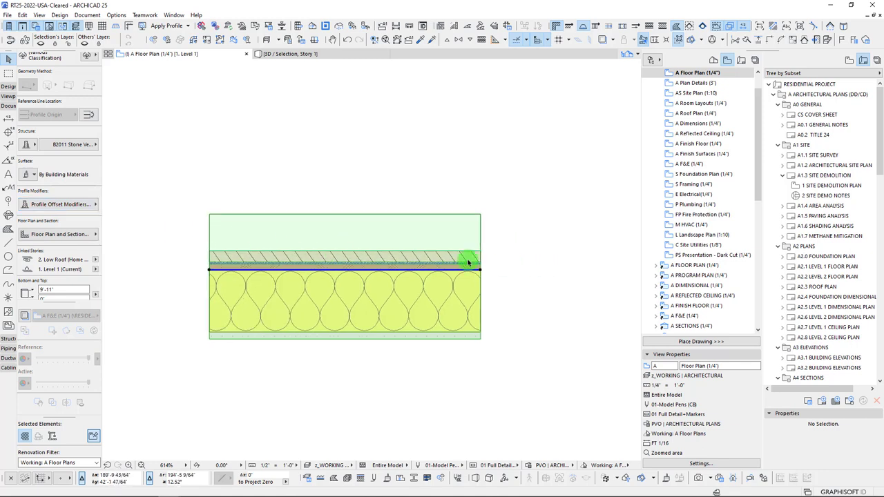
Step: Check the cut plane height to the current story in the Floor Plan Cut Plane Settings
click(60, 14)
mouse_move(92, 14)
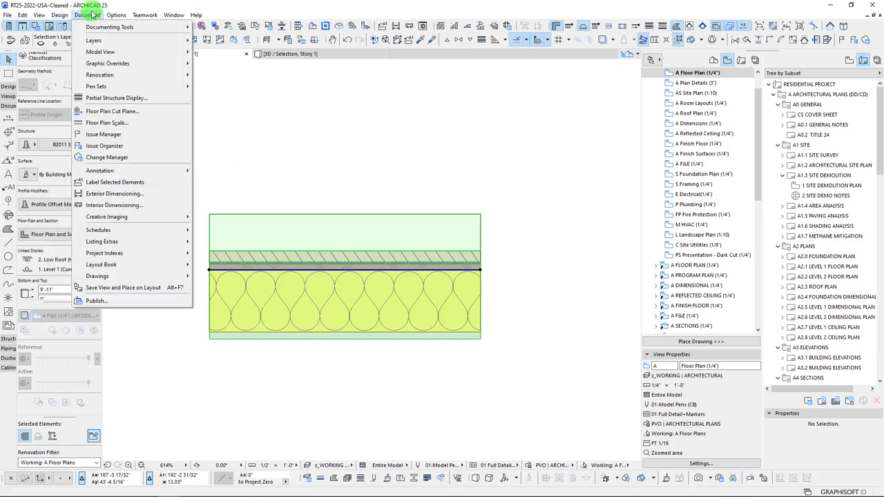
click(111, 111)
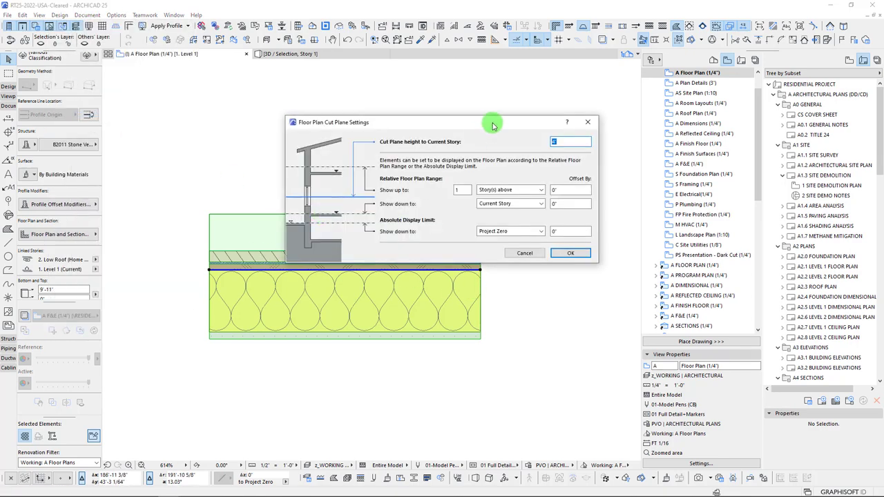
click(358, 119)
drag(493, 126, 351, 75)
double_click(362, 118)
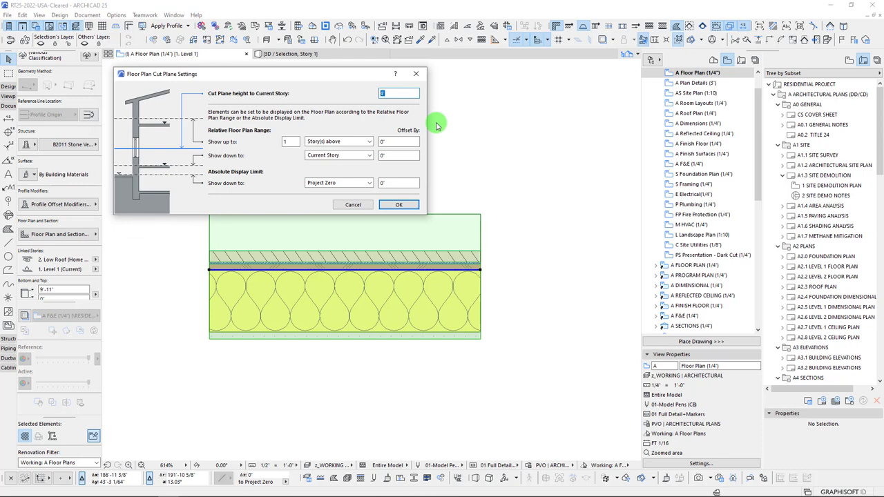
click(398, 204)
scroll(66, 166, down, 5)
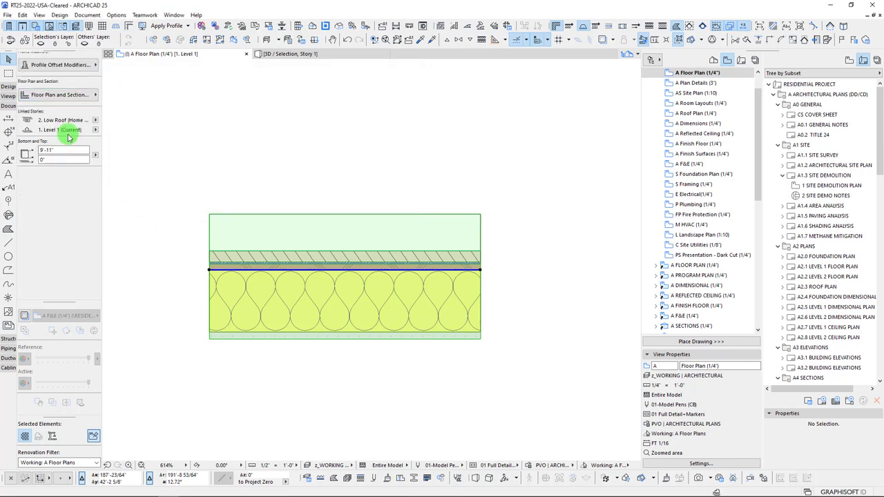
scroll(68, 139, up, 1)
click(65, 214)
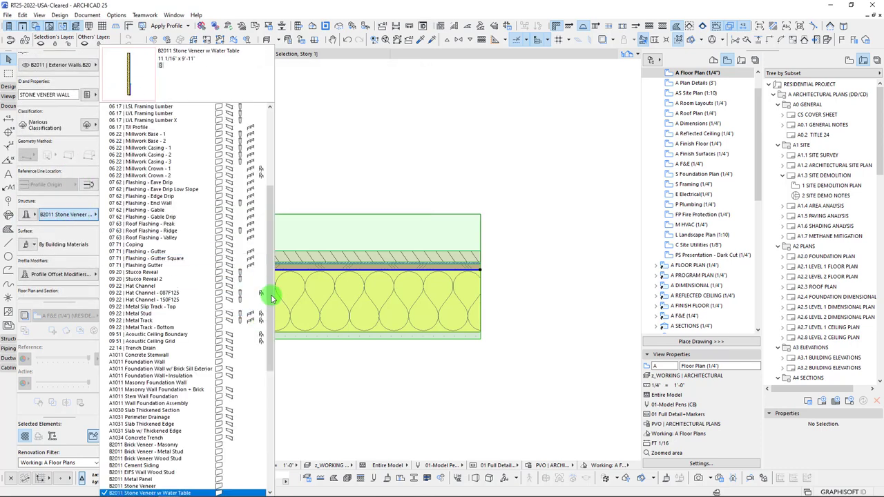
drag(272, 298, 270, 280)
click(67, 232)
scroll(71, 264, down, 1)
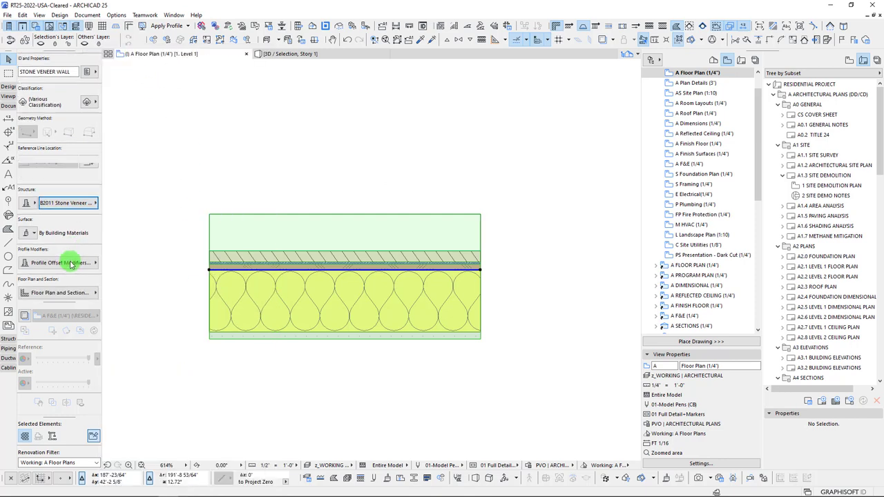
click(74, 240)
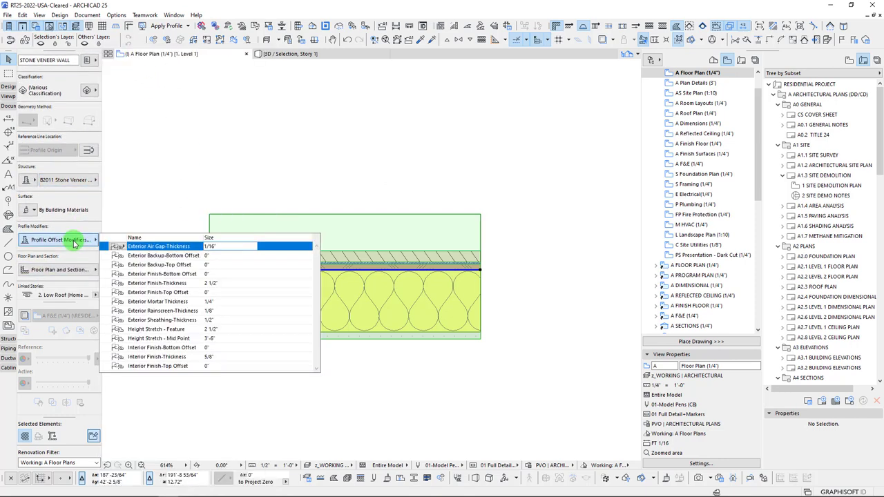
click(218, 341)
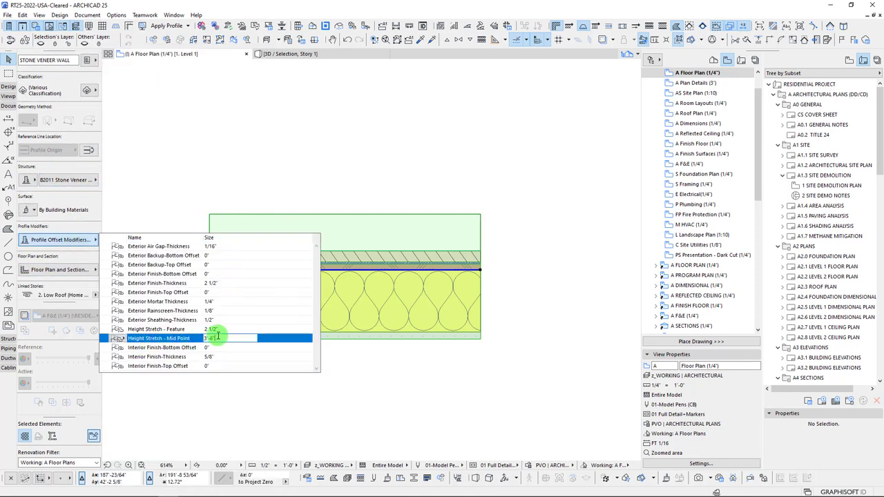
click(187, 181)
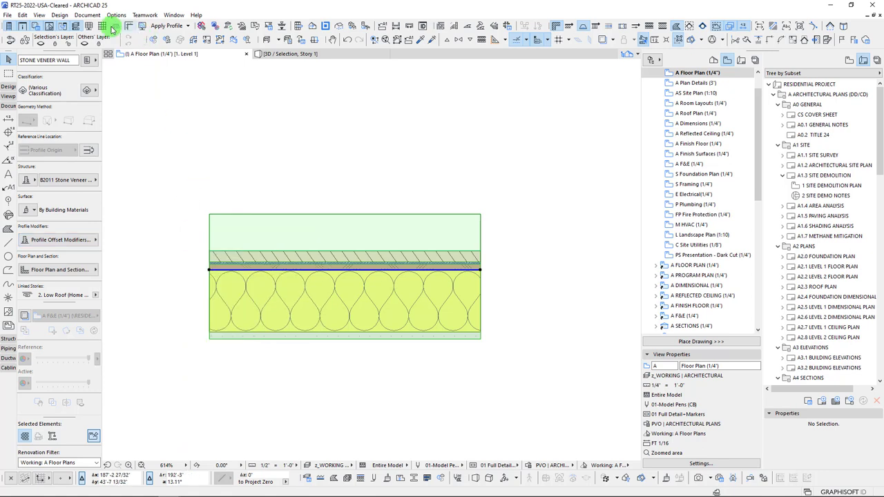
Step: Set the sample wall's Height Stretch - Mid Point profile modifier to 3'-11" and inspect the wall on the floor plan
click(62, 242)
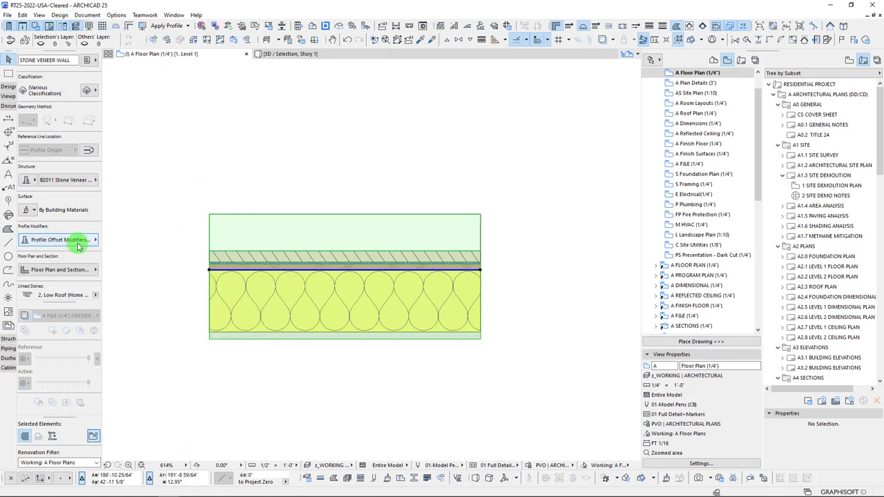
click(216, 339)
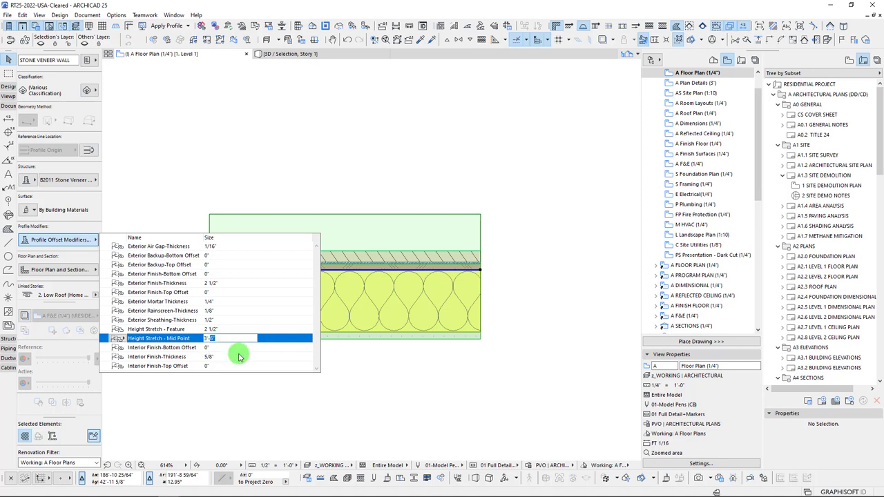
key(Return)
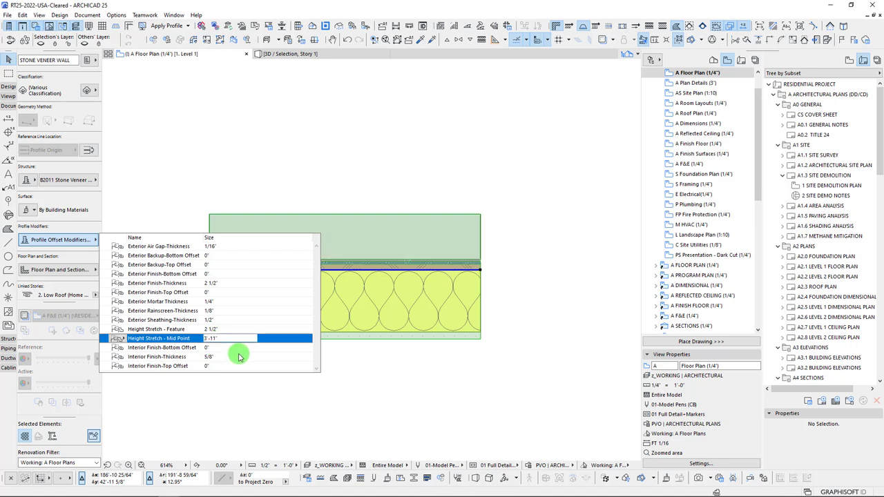
key(Escape)
key(Escape)
scroll(503, 238, up, 5)
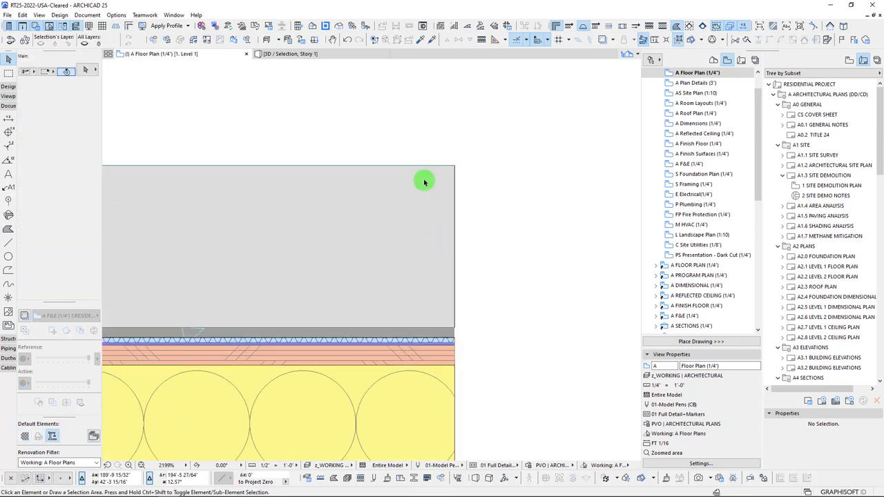
scroll(276, 242, down, 7)
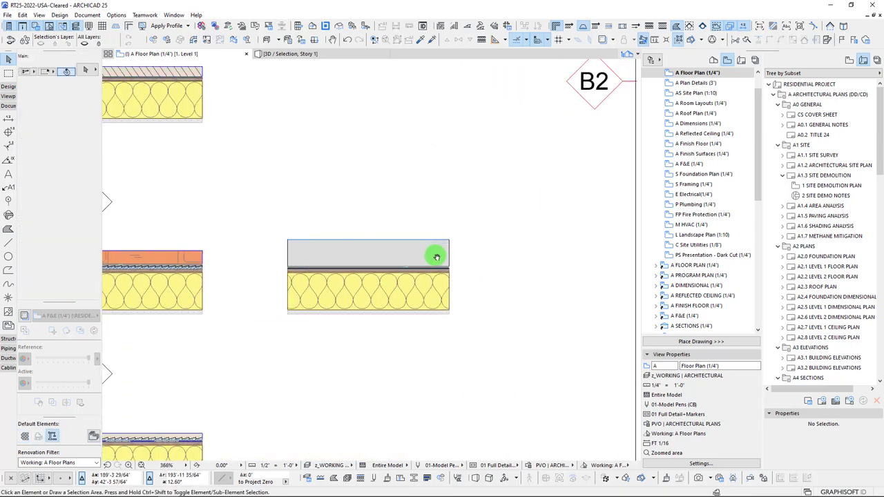
Step: Undo the last Height Stretch - Mid Point change and inspect the stone veneer wall on the floor plan
key(ctrl+z)
click(371, 270)
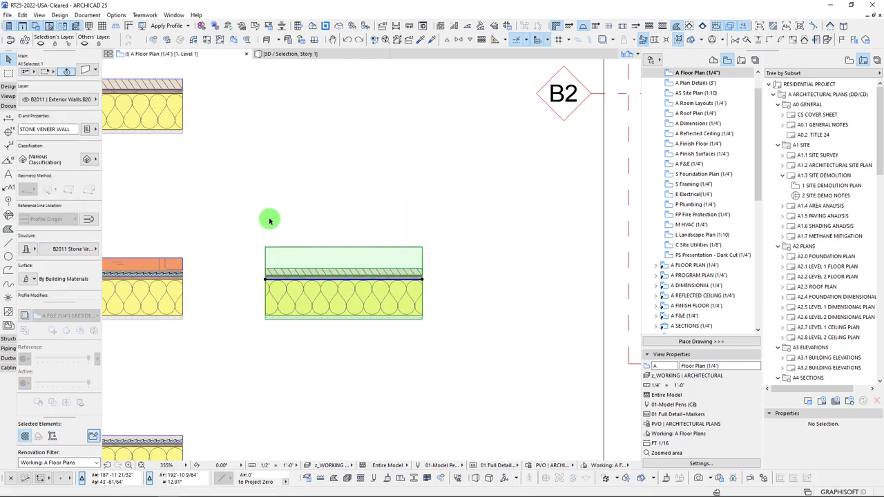
scroll(329, 279, up, 3)
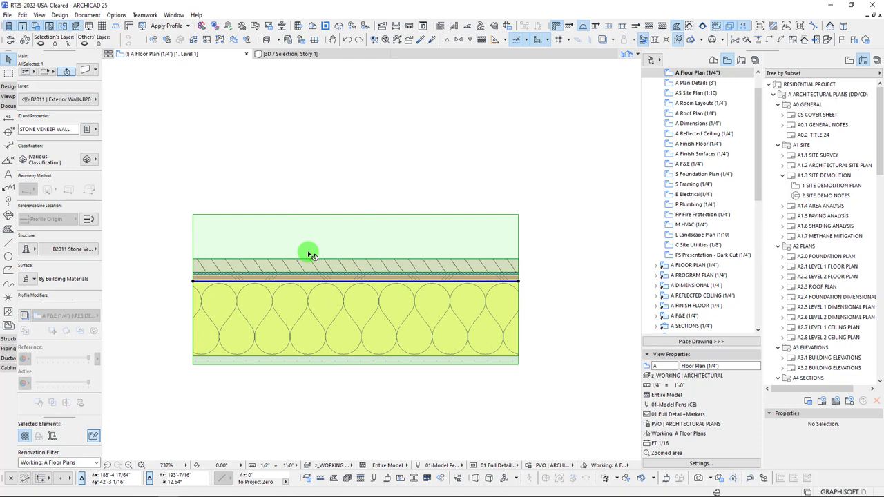
mouse_move(310, 255)
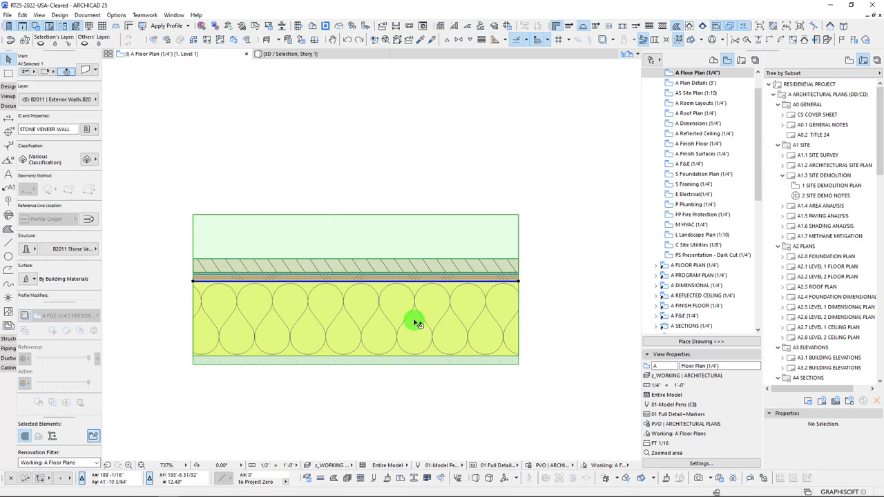
scroll(414, 321, down, 3)
key(Escape)
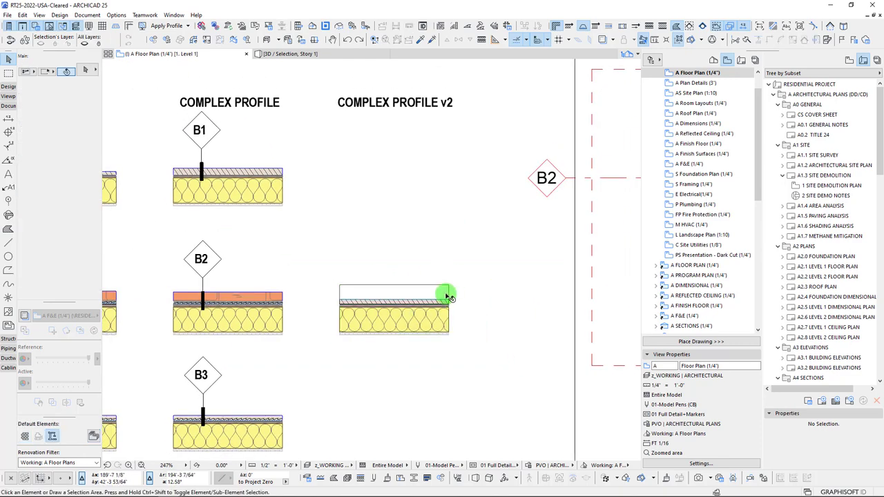
scroll(425, 296, up, 1)
scroll(425, 296, up, 3)
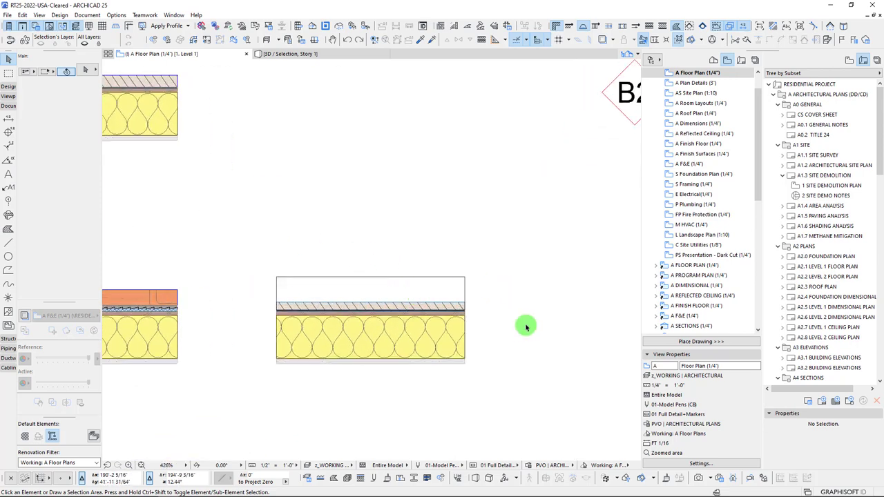
Step: Try the stone veneer wall's Floor Plan Display as Cut Only and as Projected
click(438, 315)
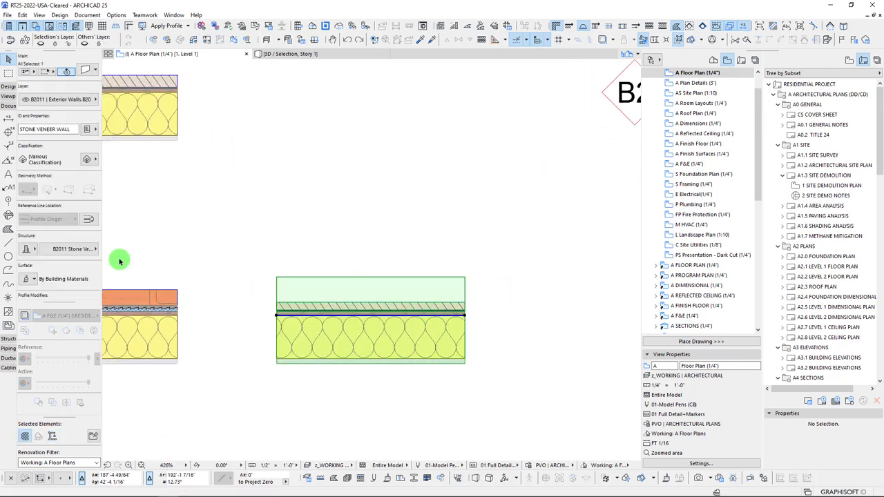
click(62, 200)
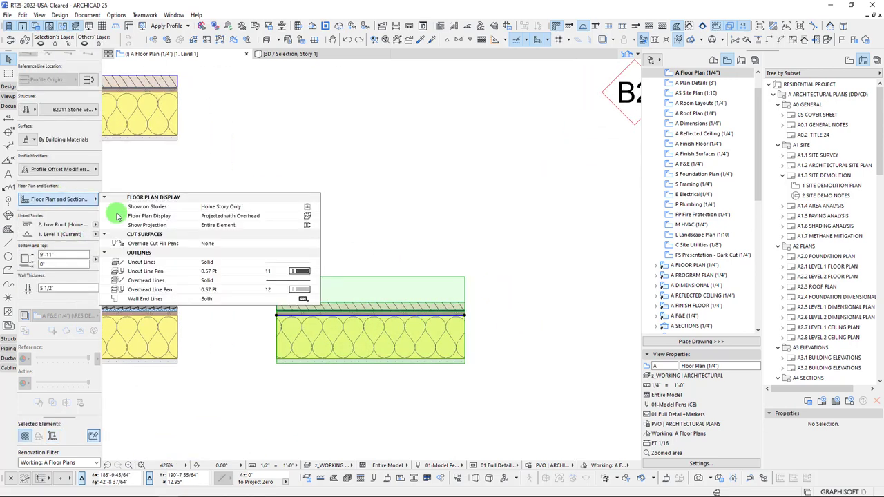
click(310, 217)
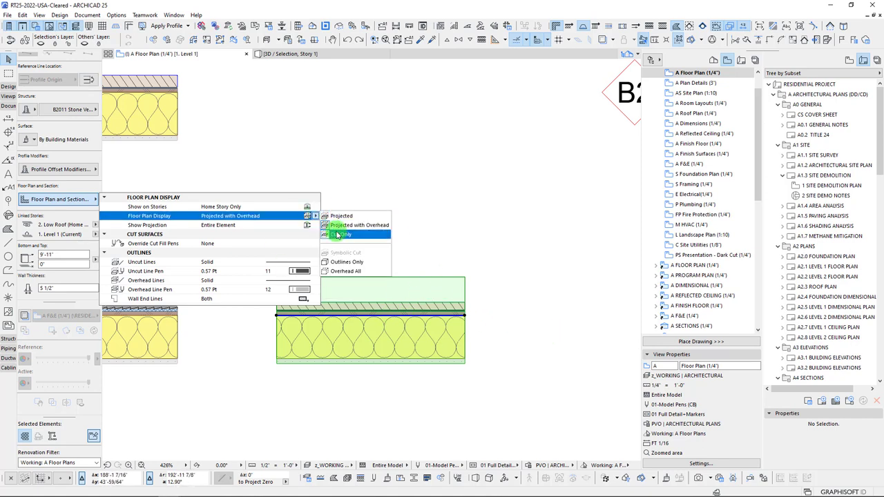
click(339, 234)
click(315, 216)
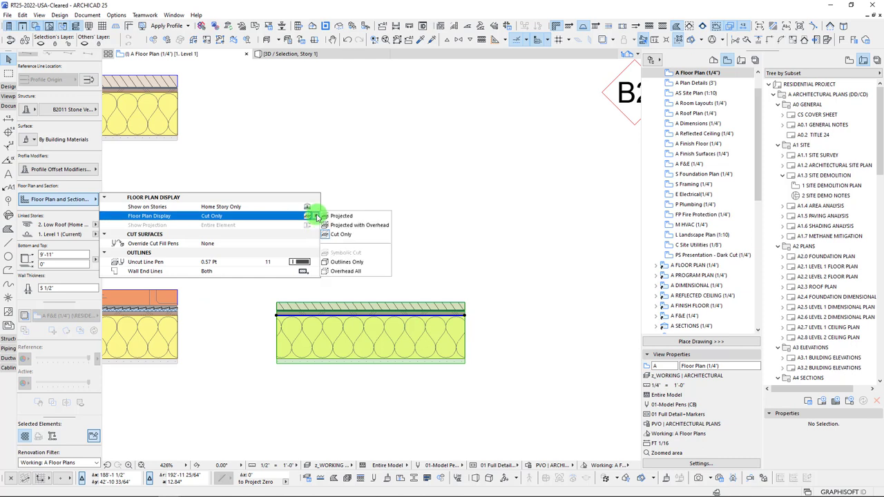
click(341, 216)
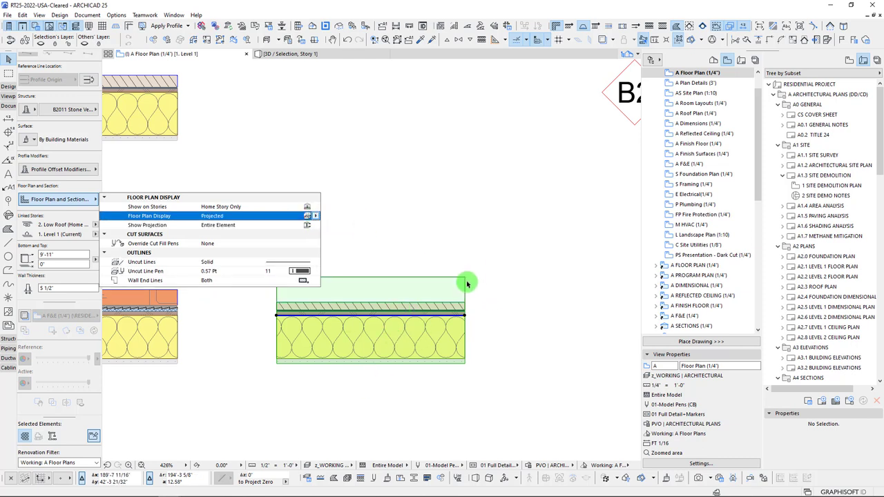
Step: Try To Absolute Display Limit for the wall's Show Projection setting and return it to Entire Element
click(314, 217)
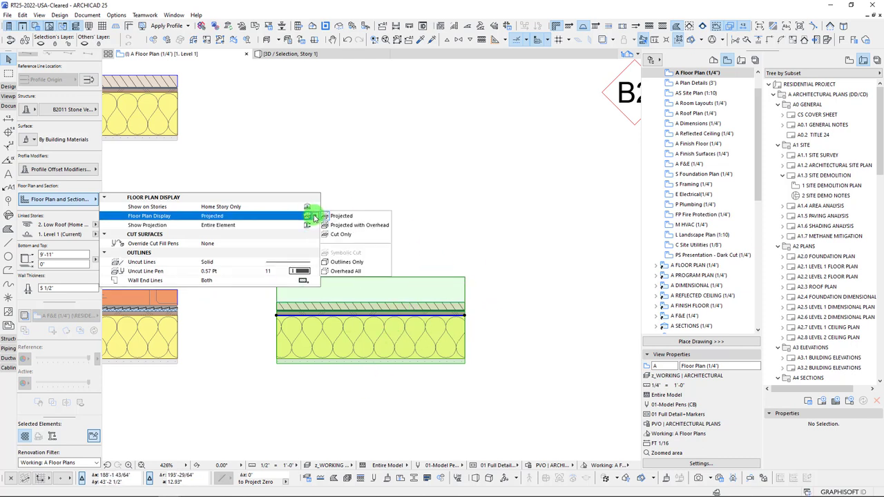
click(315, 220)
click(315, 225)
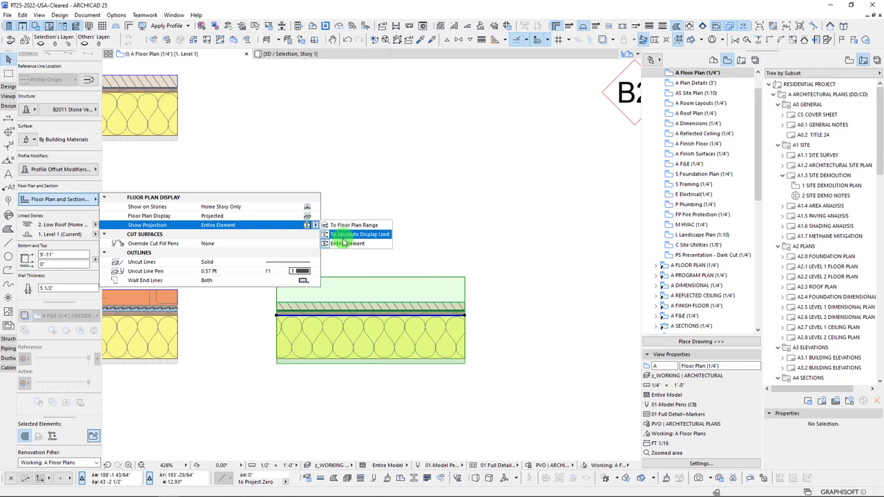
click(345, 234)
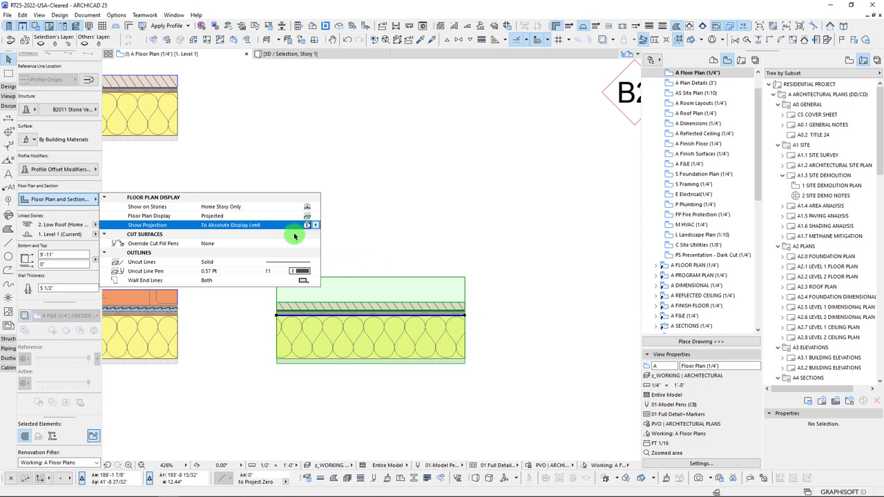
click(315, 226)
click(345, 239)
Step: Try the wall's Floor Plan Display as Outlines Only and Overhead All, and return it to Projected with Overhead
click(311, 217)
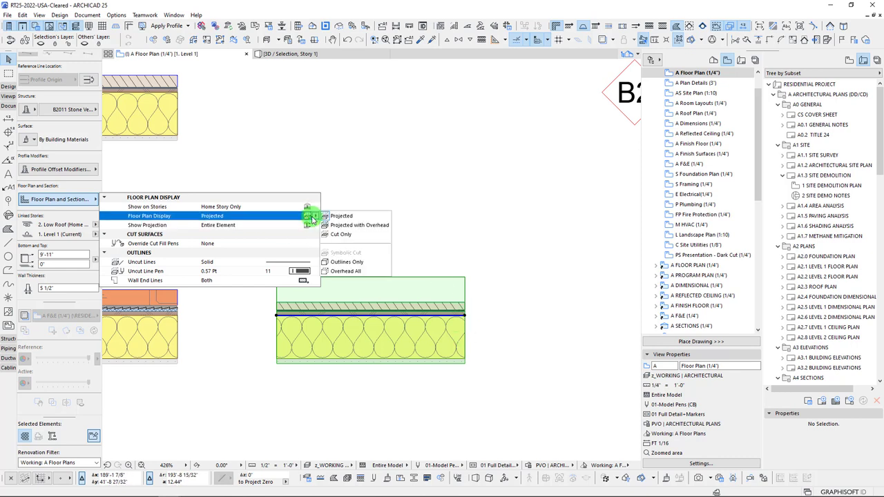
click(346, 262)
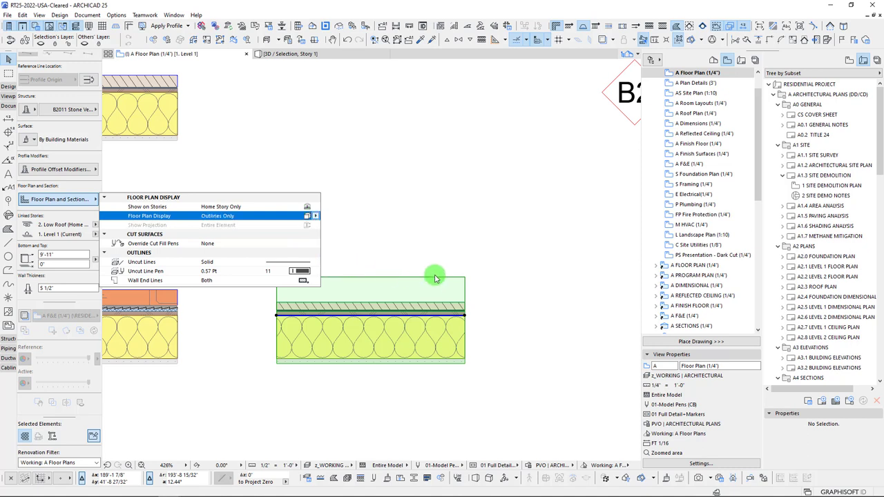
click(315, 217)
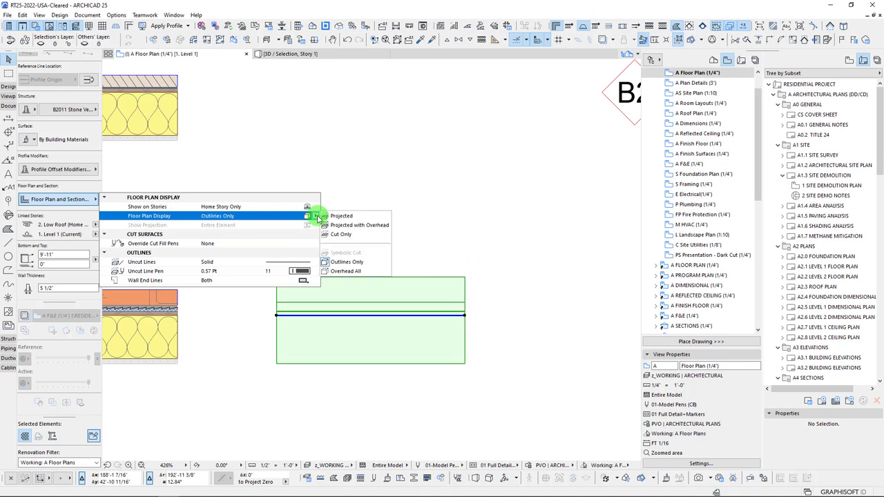
click(334, 268)
click(316, 216)
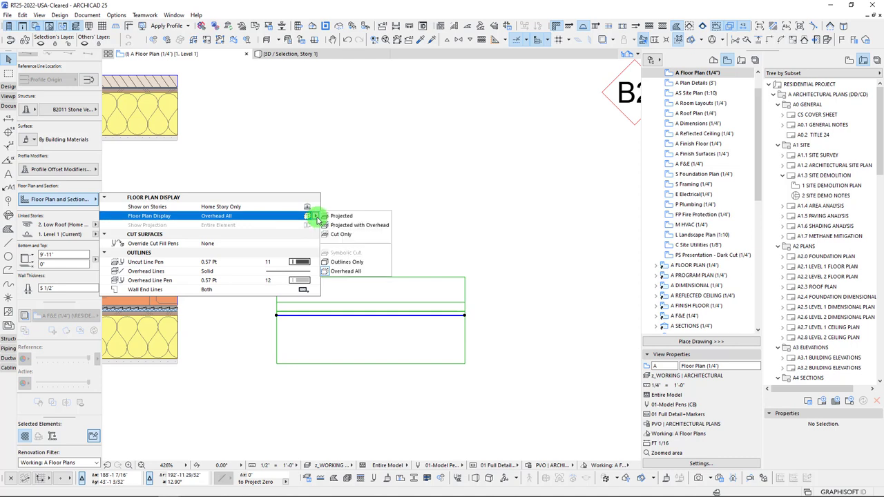
click(342, 229)
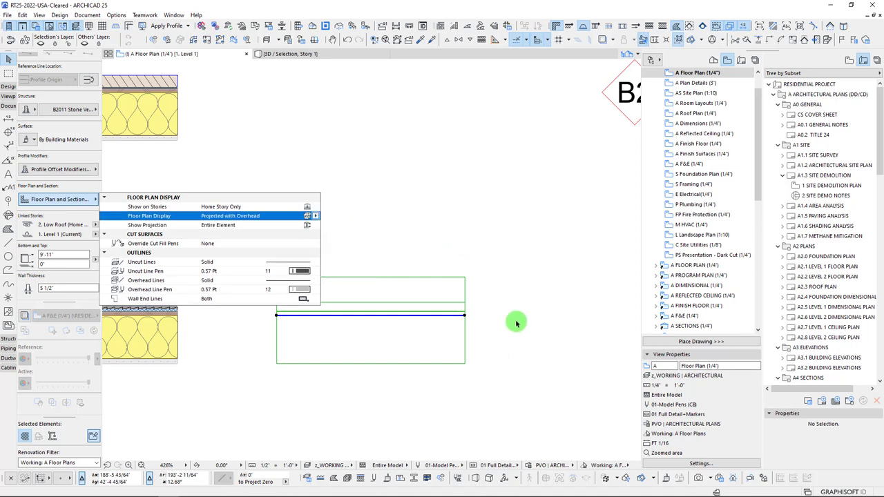
Step: Set the stone veneer wall's Floor Plan Display to Cut Only and compare it with the neighbouring sample walls
click(315, 219)
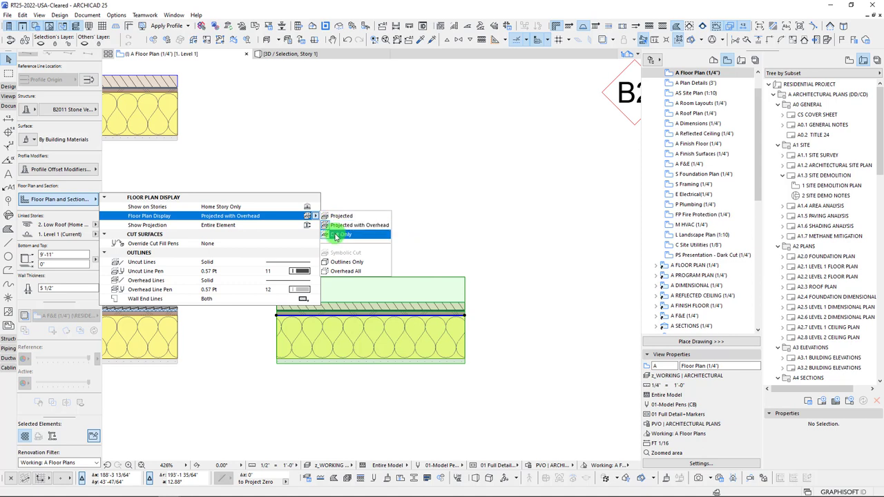
click(337, 236)
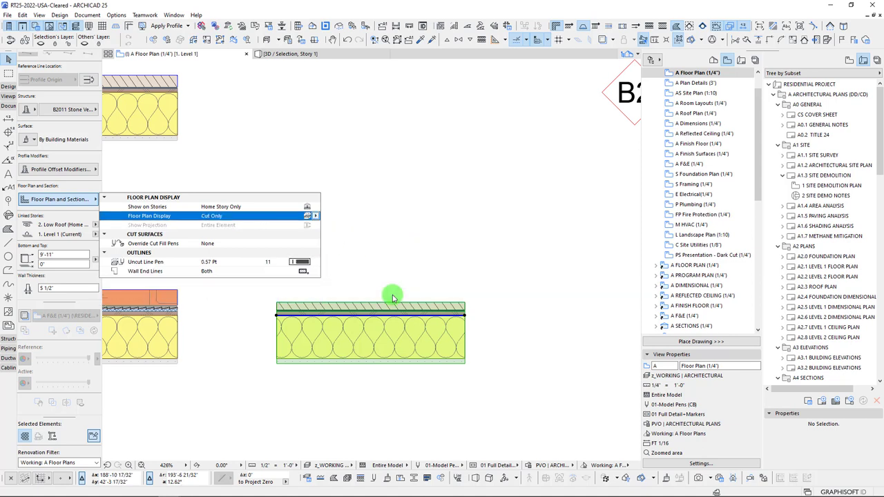
key(Escape)
key(Escape)
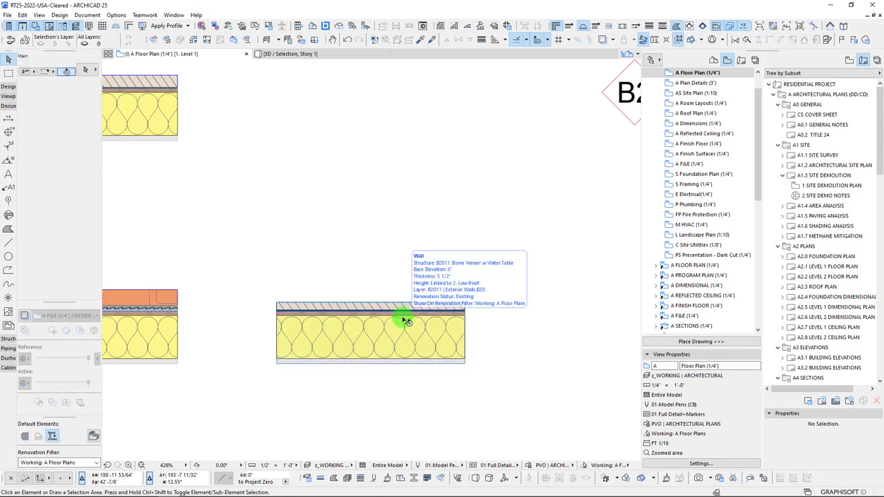
scroll(395, 314, down, 3)
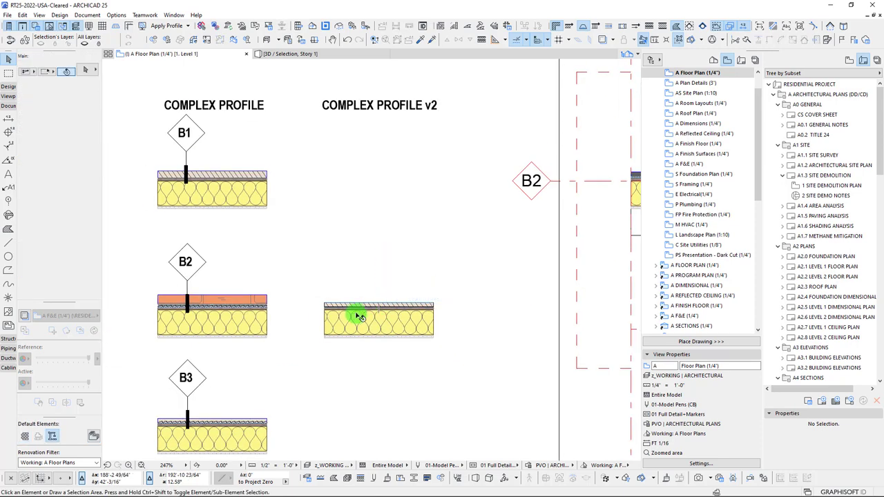
Step: Undo the Cut Only display change on the stone veneer wall and inspect its plan representation
key(ctrl+z)
click(368, 319)
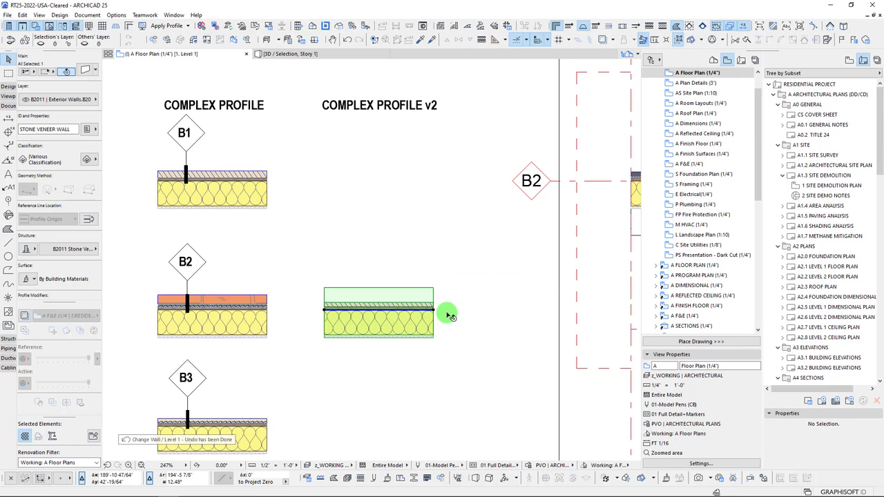
key(Escape)
scroll(377, 298, up, 5)
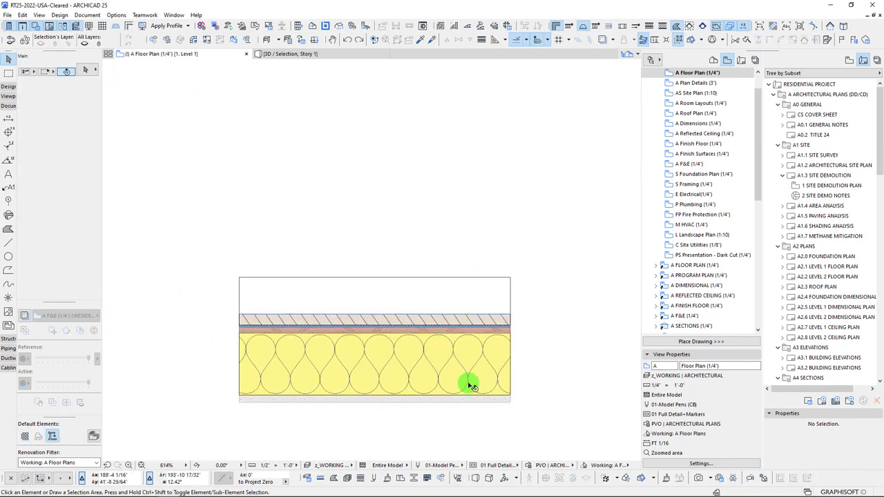
Step: Select the stone veneer wall in the Complex Profile v2 column of the plan and show only it in 3D
scroll(404, 355, down, 10)
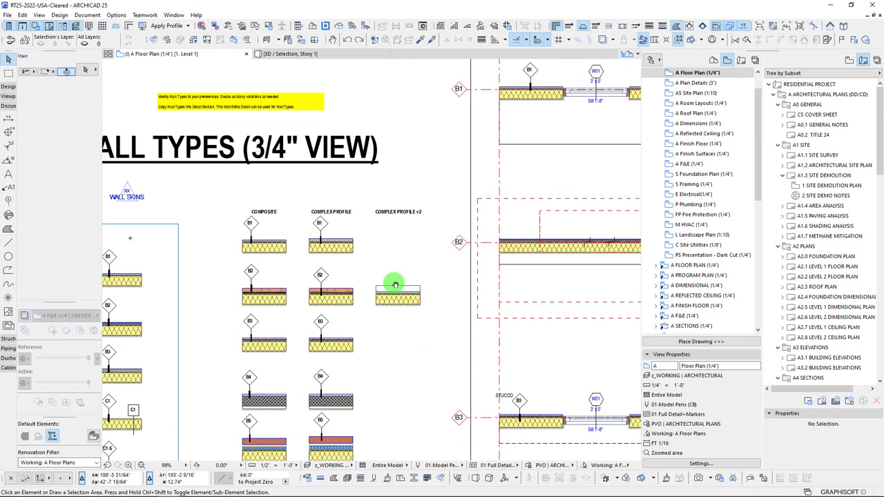
click(396, 289)
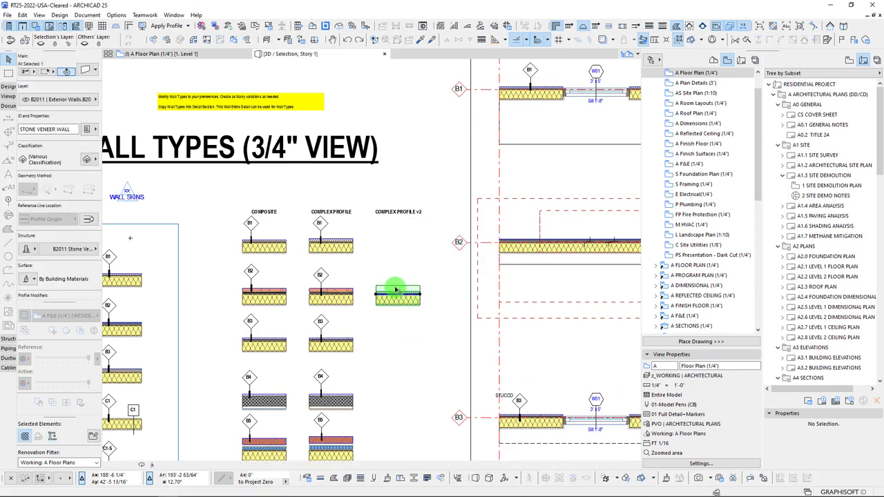
key(F5)
scroll(366, 180, down, 3)
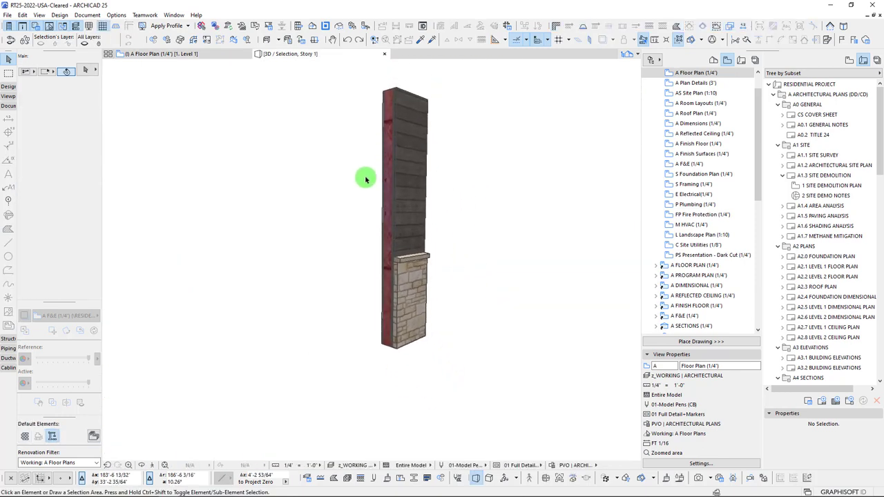
Step: Examine the water table cap in 3D, checking how it meets the siding above, the stone veneer below and the layers behind
scroll(366, 180, up, 5)
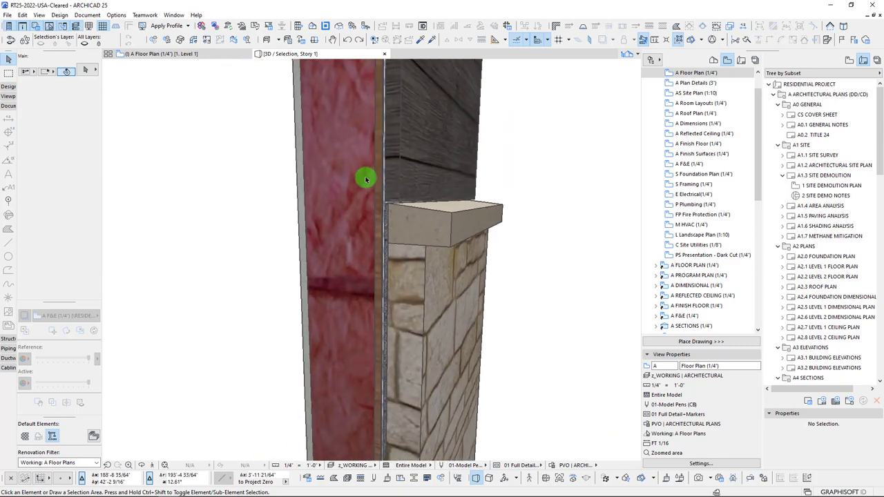
scroll(366, 179, up, 3)
shift+middle_drag(366, 180, 366, 180)
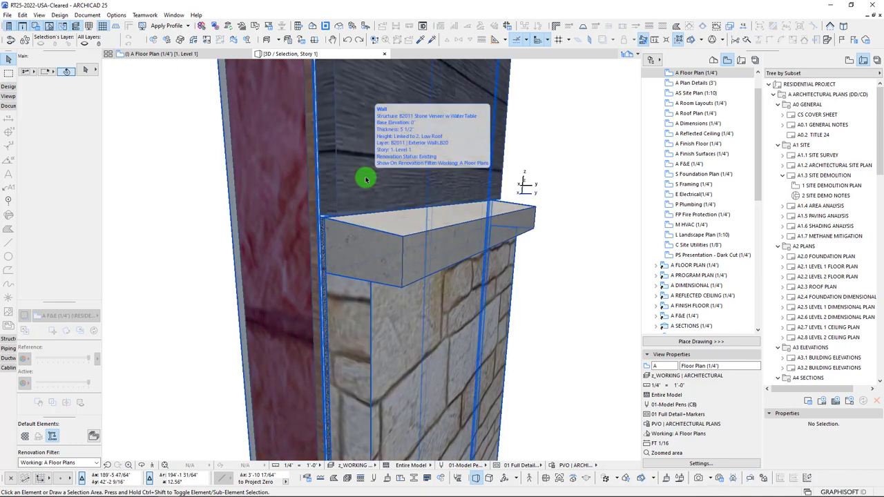
shift+middle_drag(315, 253, 475, 255)
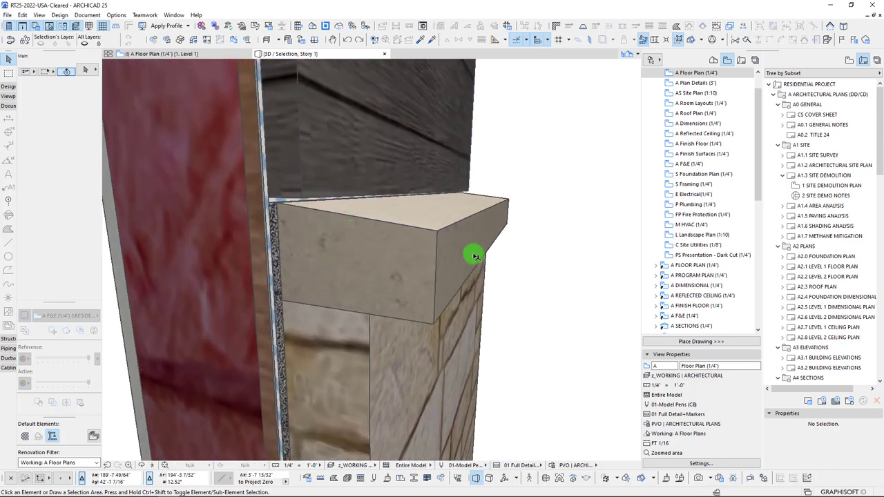
shift+middle_drag(262, 170, 478, 220)
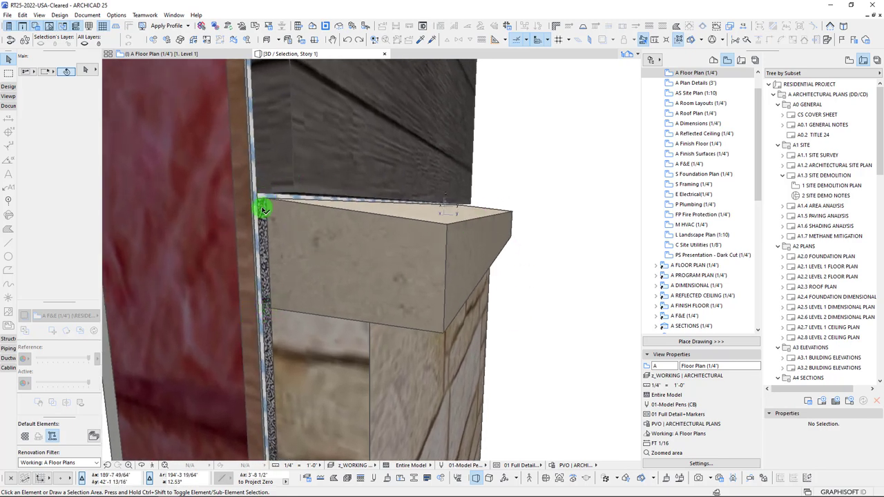
mouse_move(274, 293)
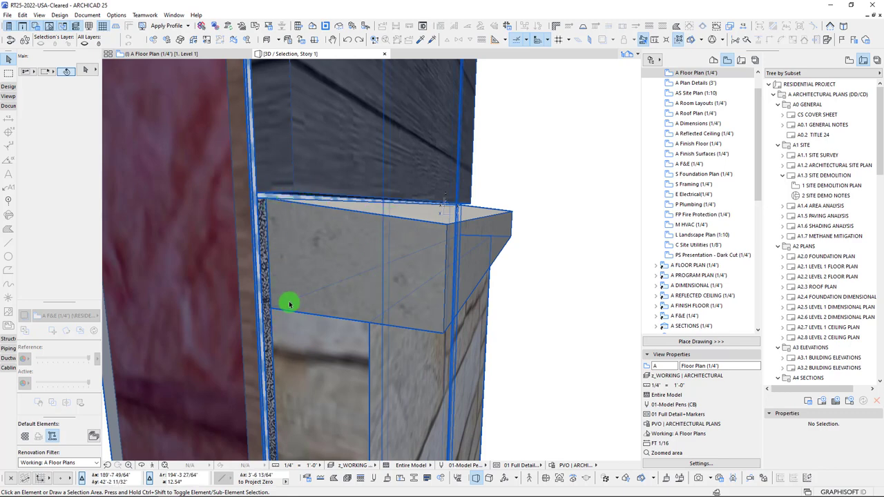
scroll(289, 304, down, 3)
shift+middle_drag(507, 301, 365, 221)
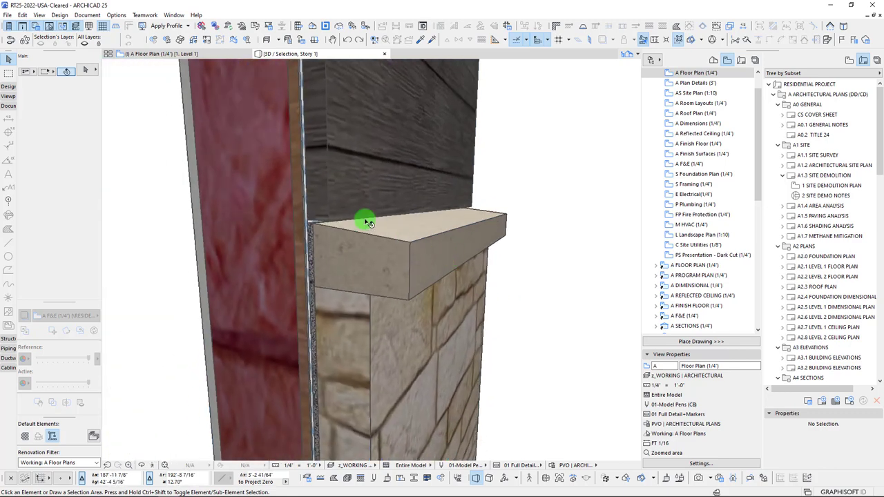
scroll(371, 236, down, 2)
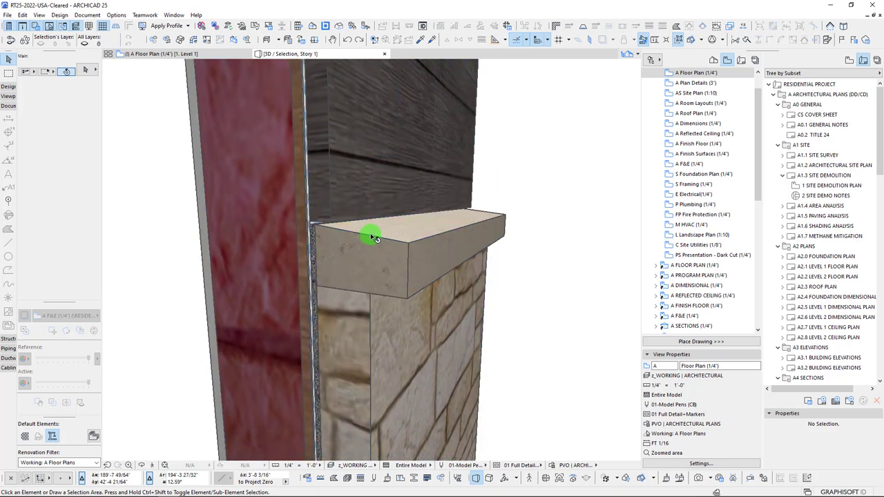
scroll(371, 236, down, 1)
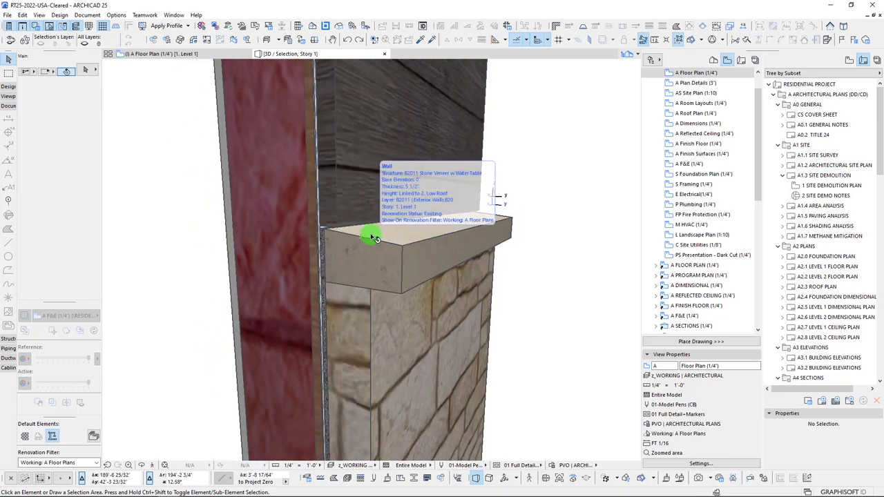
Step: Select the stone veneer wall in 3D and stretch its water table height up to about 4'-1"
scroll(373, 237, down, 3)
mouse_move(437, 297)
shift+middle_down()
mouse_move(413, 345)
mouse_move(481, 251)
mouse_move(436, 384)
mouse_move(371, 340)
shift+middle_up()
click(388, 305)
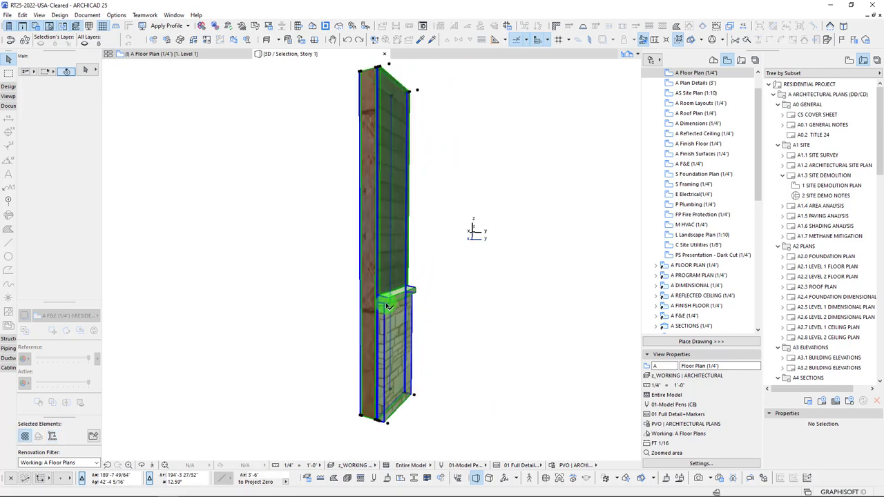
scroll(341, 317, up, 8)
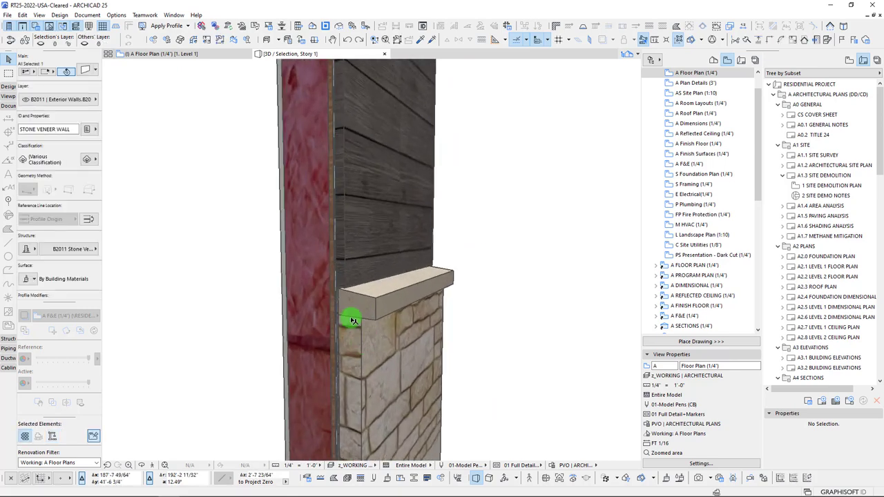
drag(350, 313, 351, 280)
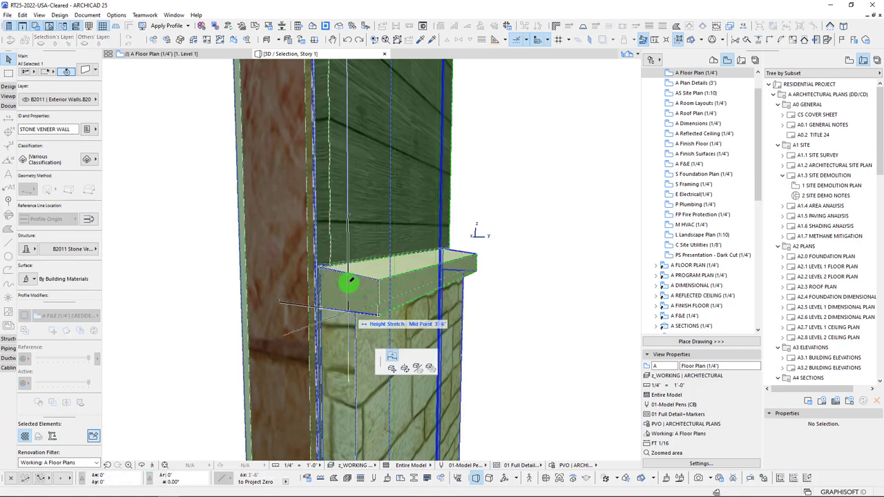
scroll(366, 259, down, 8)
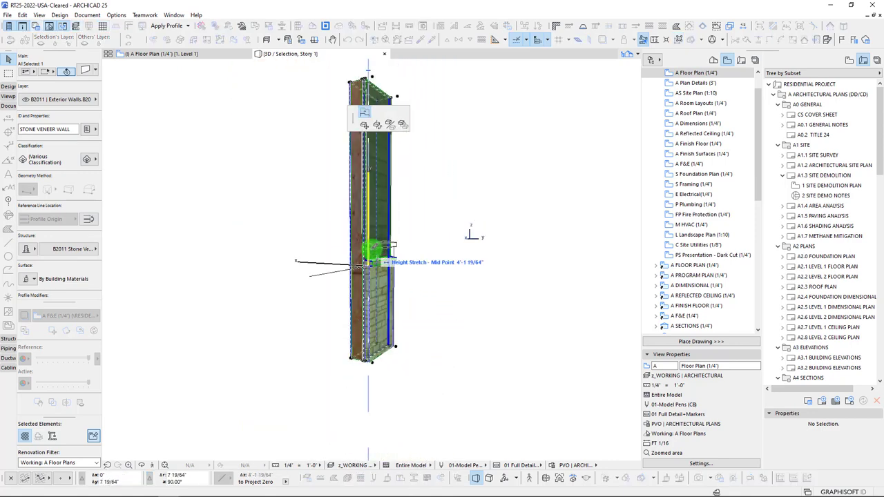
click(372, 252)
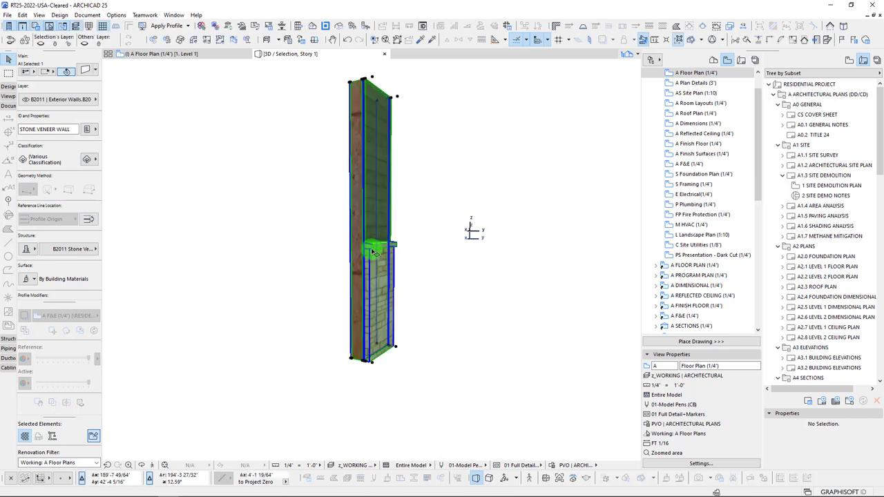